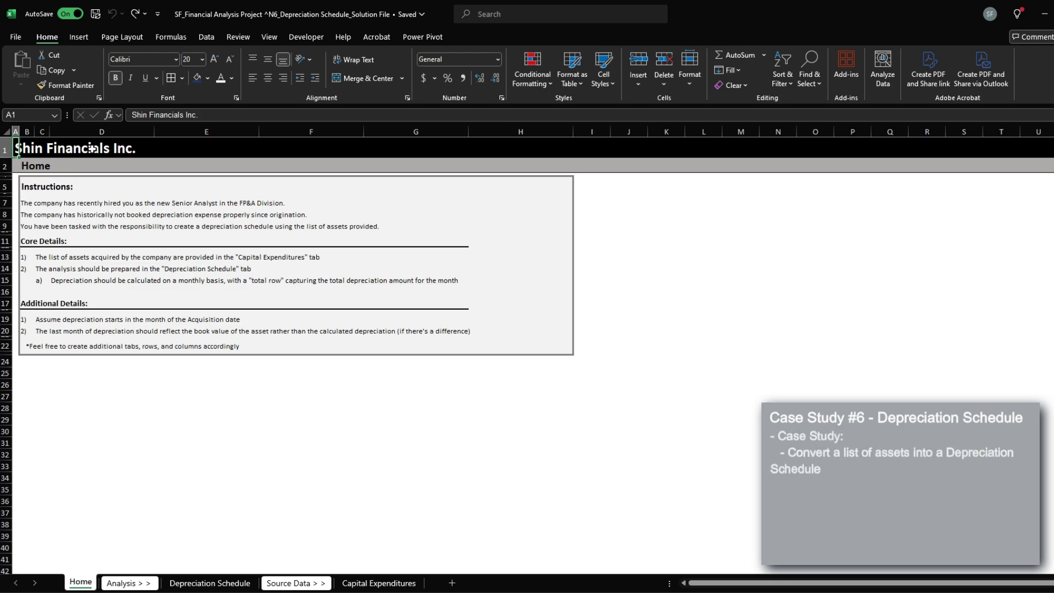
Examine the asset list on the Capital Expenditures sheet, covering the price, annual depreciation rate and depreciation method columns
click(379, 583)
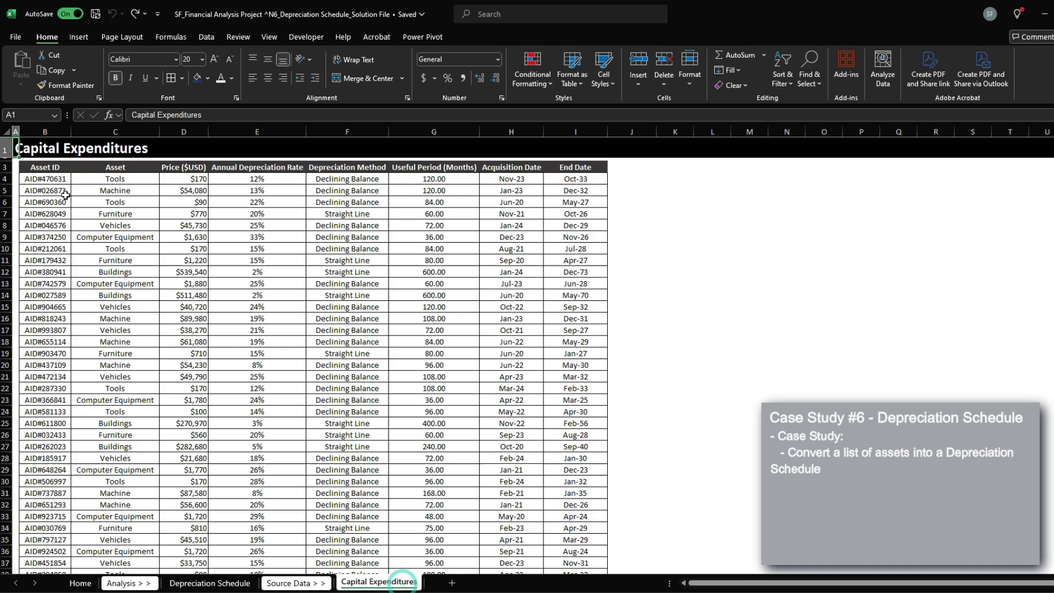
drag(45, 167, 571, 225)
click(571, 214)
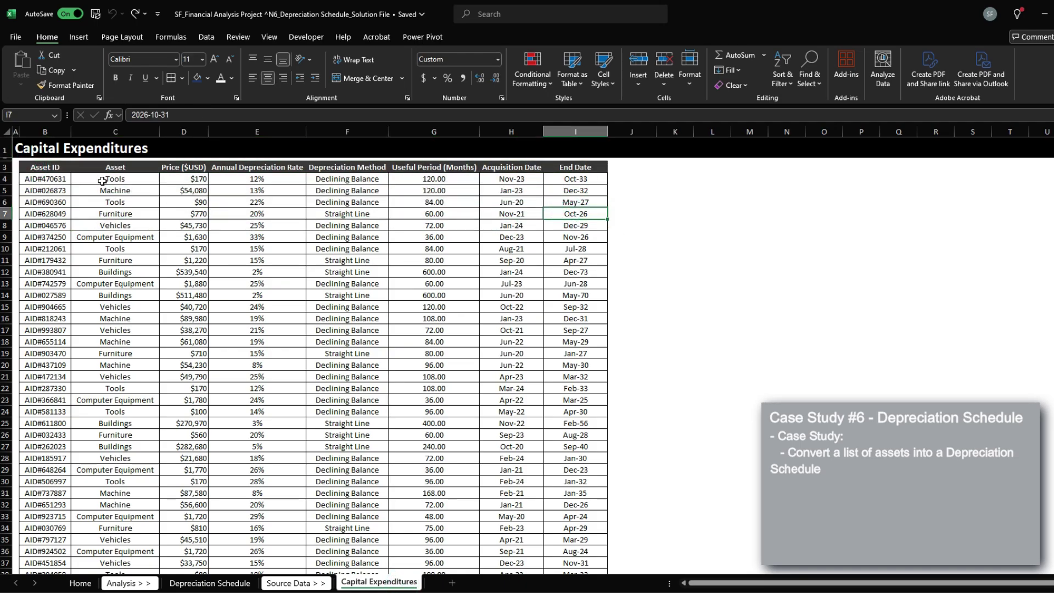
drag(184, 167, 190, 234)
click(191, 188)
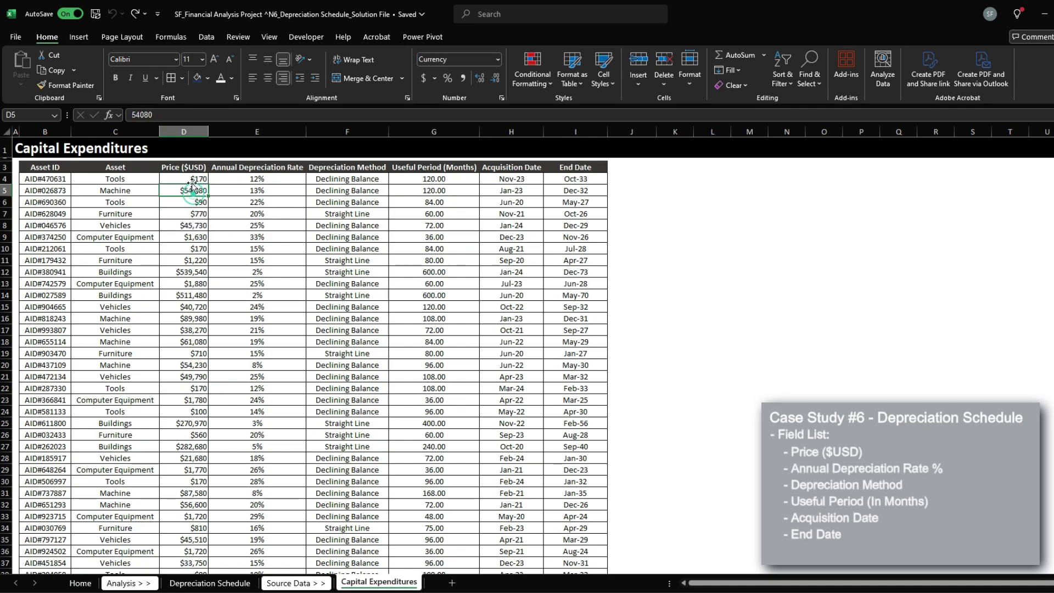
drag(282, 167, 280, 220)
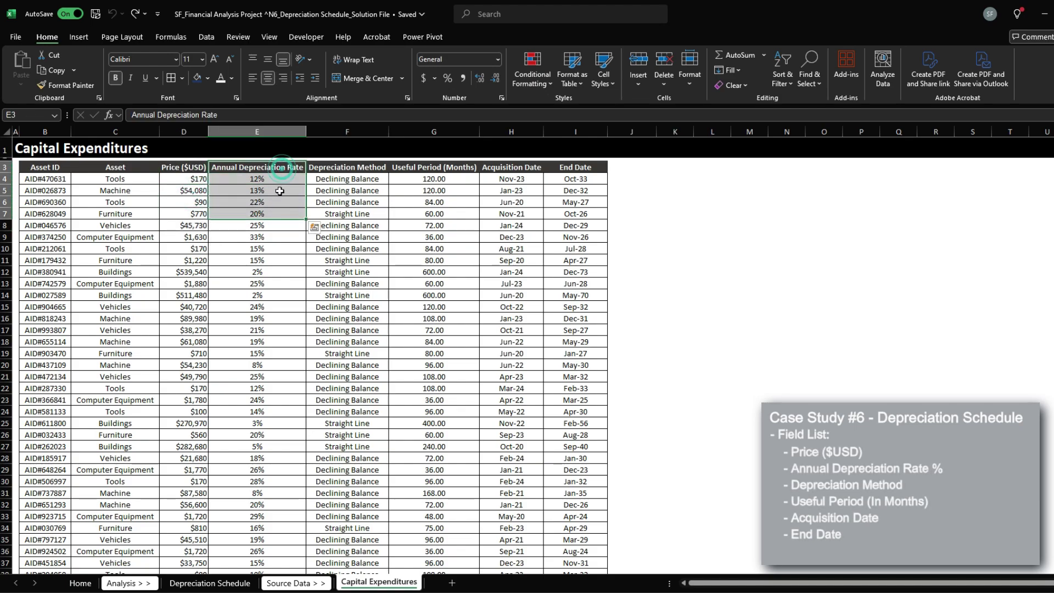
click(280, 190)
drag(356, 168, 351, 225)
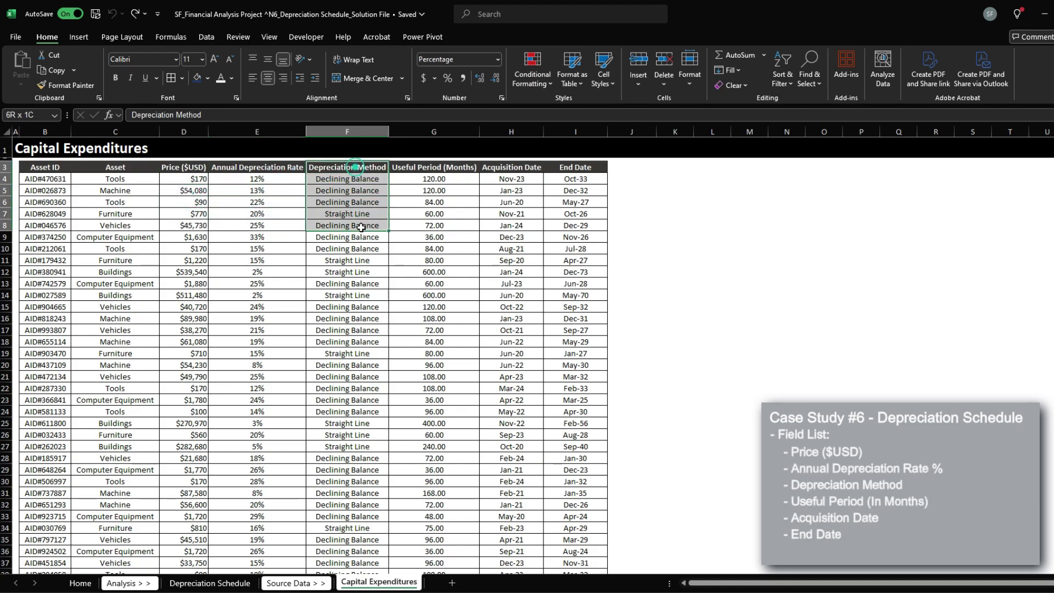
Examine the useful period, acquisition date and end date columns of the asset list
drag(446, 169, 447, 225)
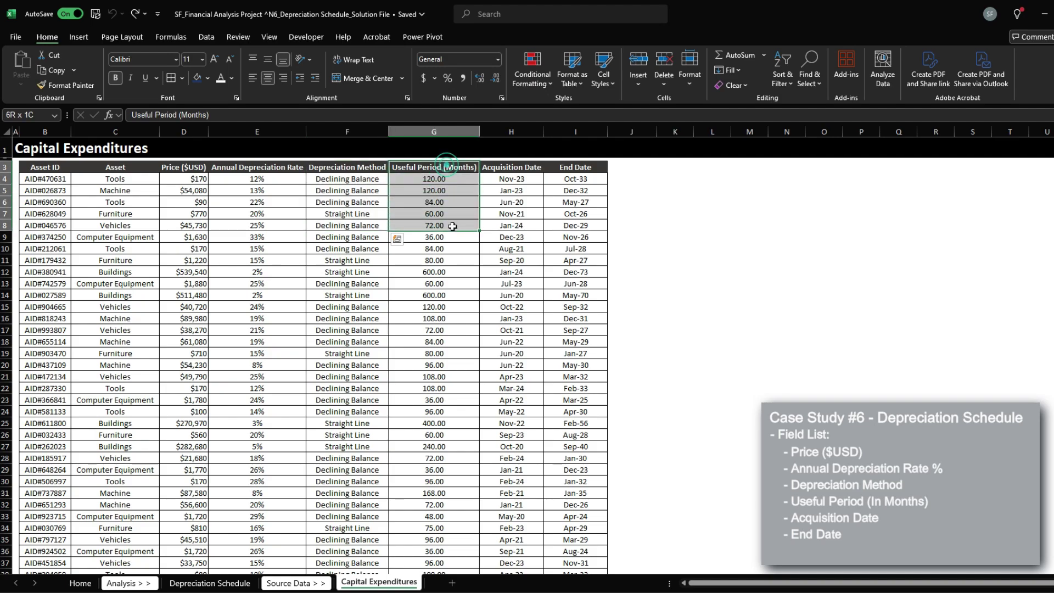
click(448, 201)
drag(511, 167, 511, 236)
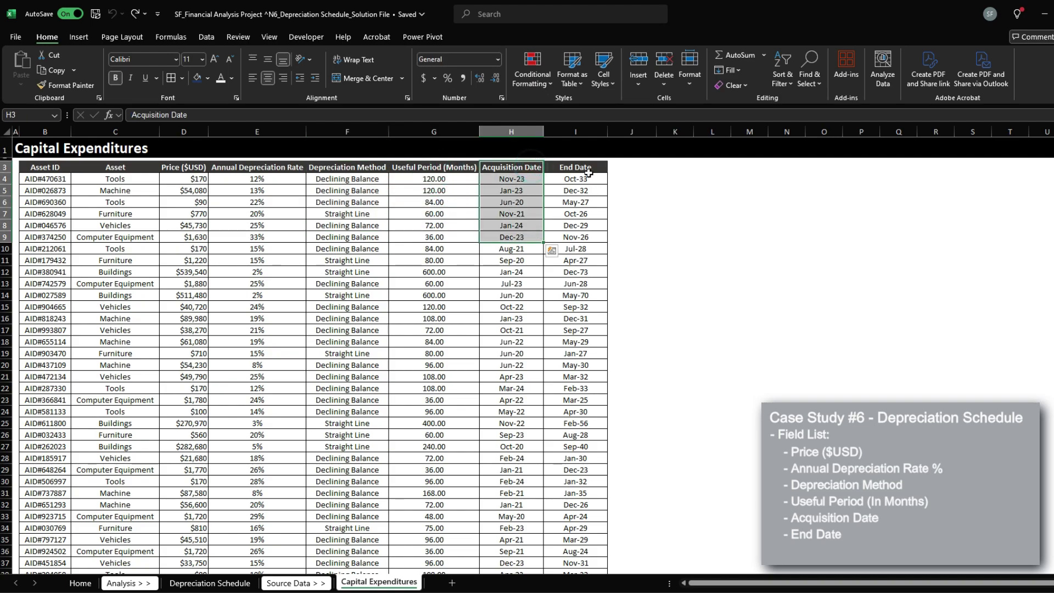
drag(502, 180, 505, 237)
drag(579, 166, 582, 248)
click(583, 191)
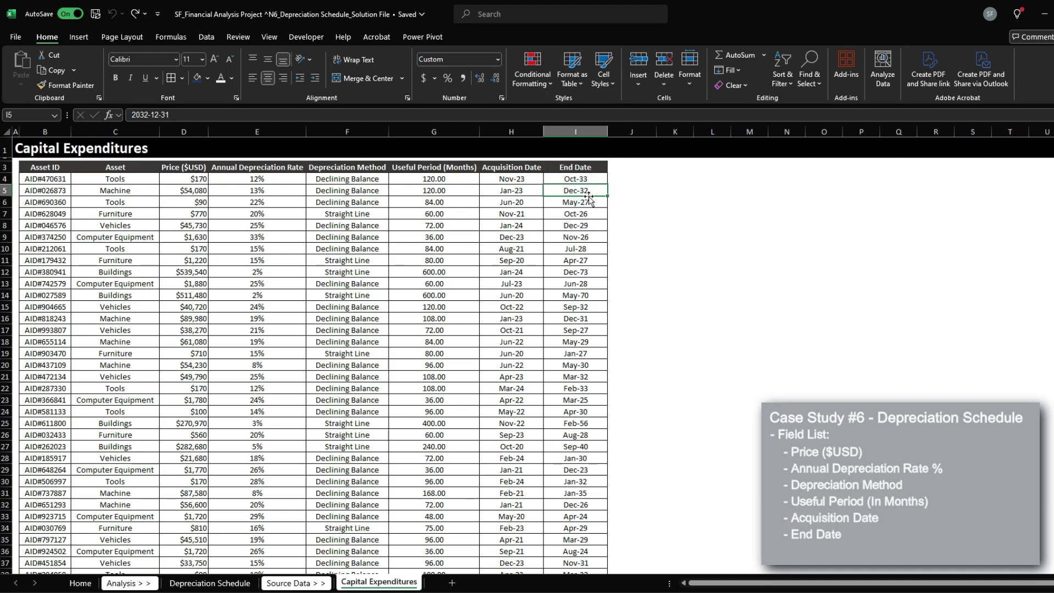
click(435, 184)
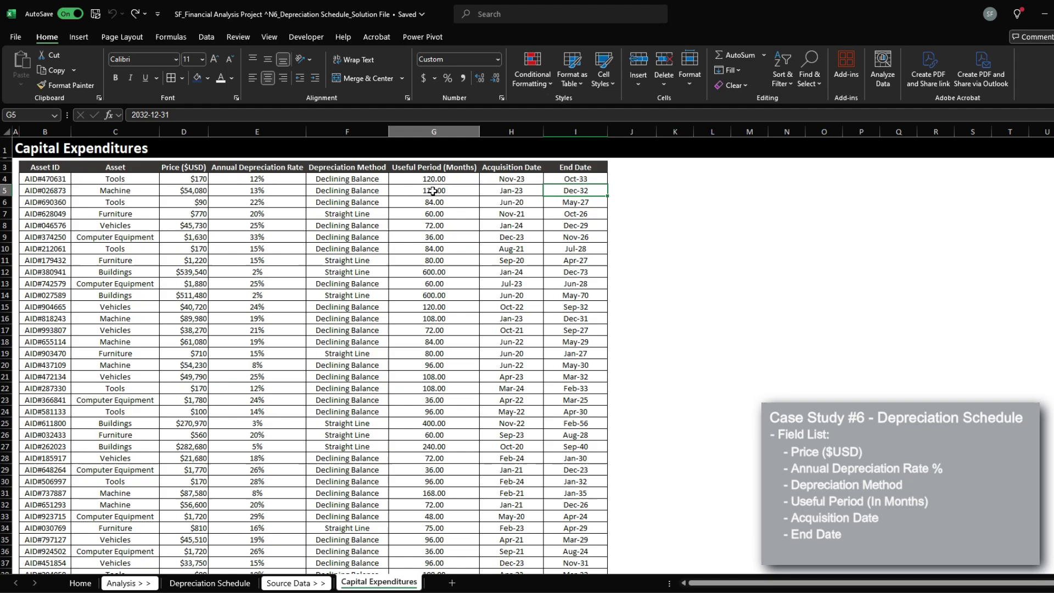
drag(456, 202, 456, 248)
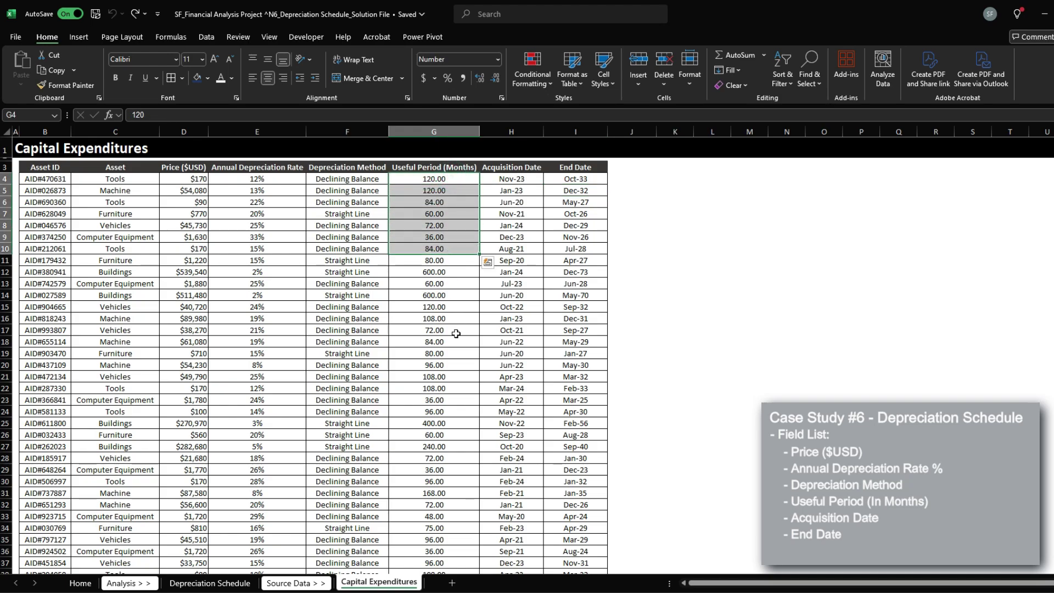
View the Depreciation Schedule sheet and read the depreciation start assumption on the Home sheet
click(214, 582)
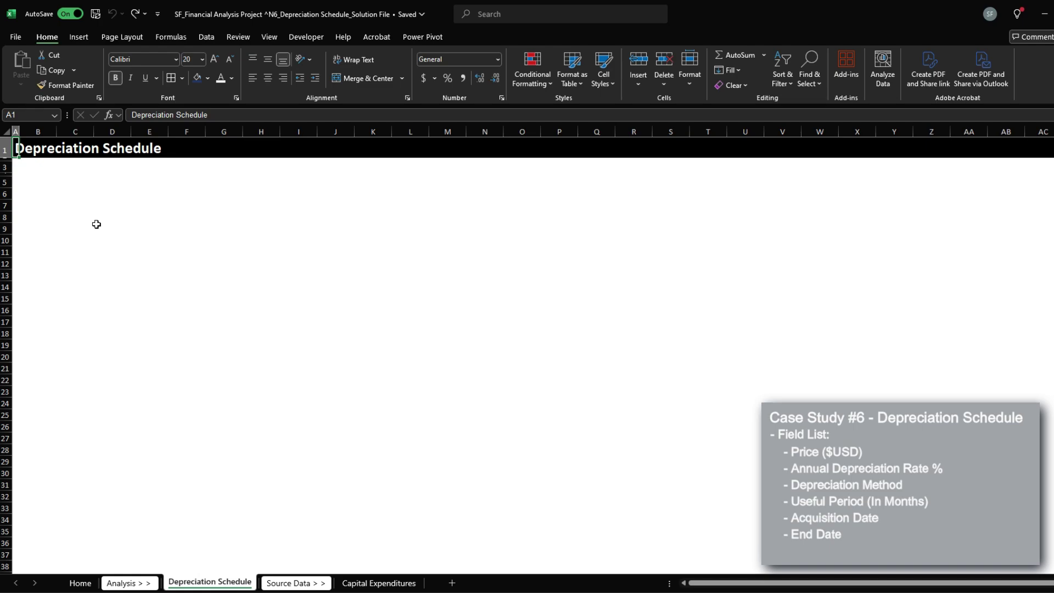
key(ctrl+Page_Up)
key(ctrl+Page_Up)
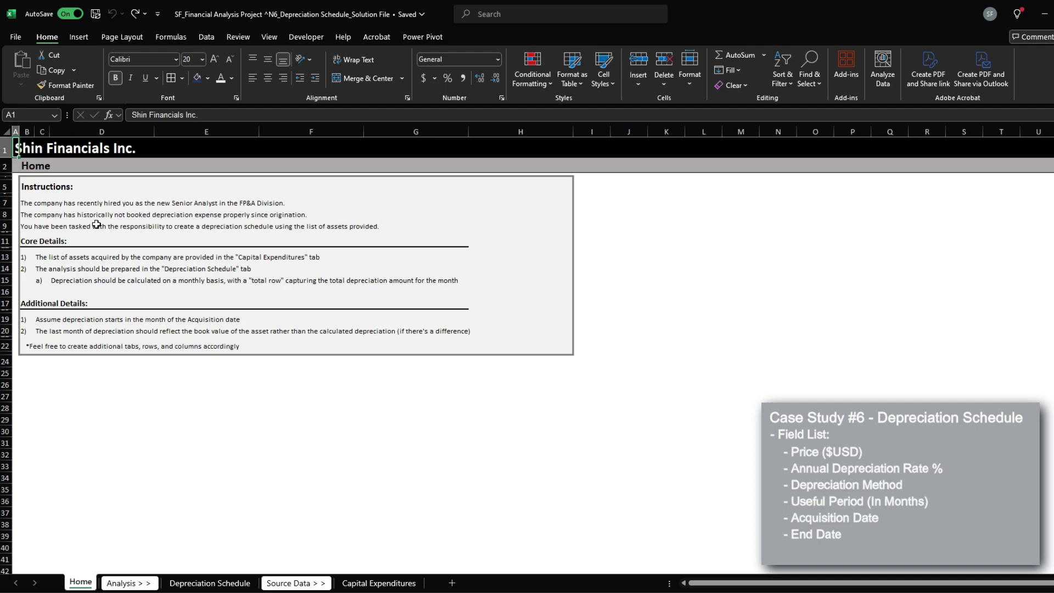
click(29, 321)
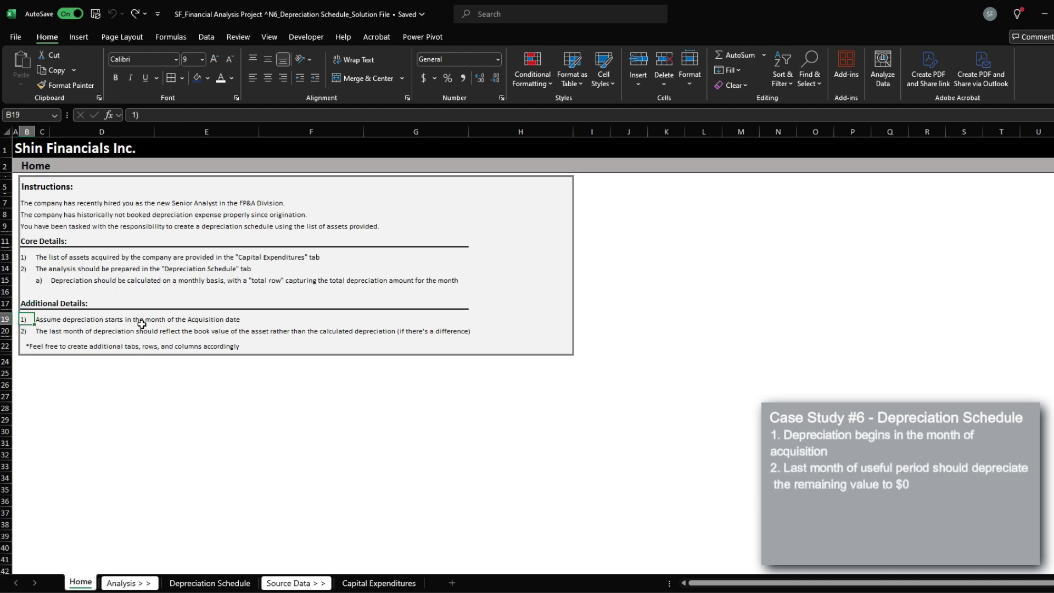
Inspect the full acquisition date stored in cell H6 of the Capital Expenditures sheet
click(379, 583)
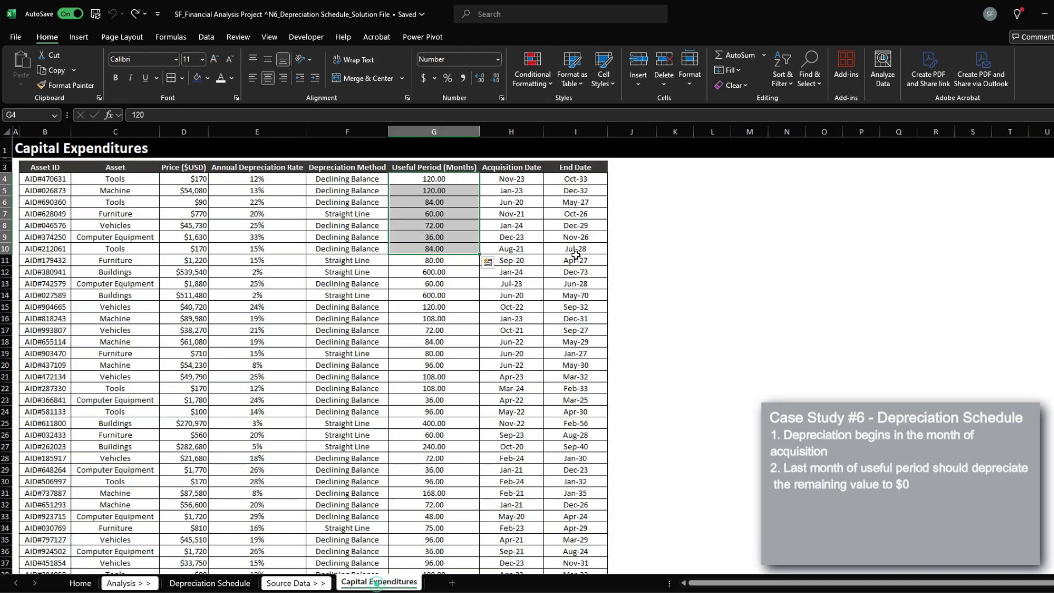
click(510, 201)
key(F2)
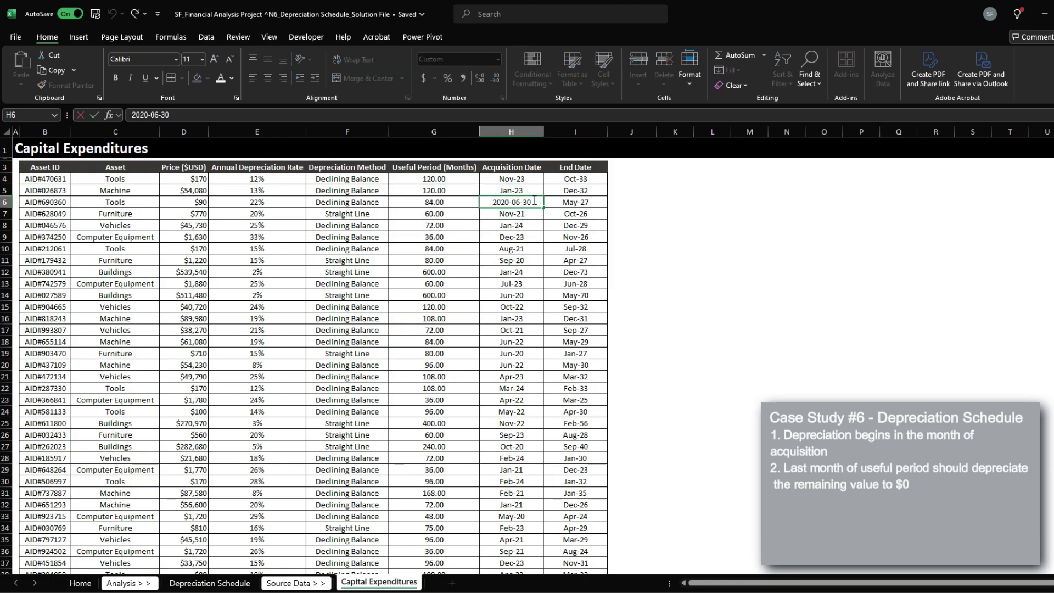
drag(534, 201, 523, 202)
Read the last-month depreciation rule on the Home sheet and check the useful periods and D6 price on Capital Expenditures
click(80, 583)
click(17, 332)
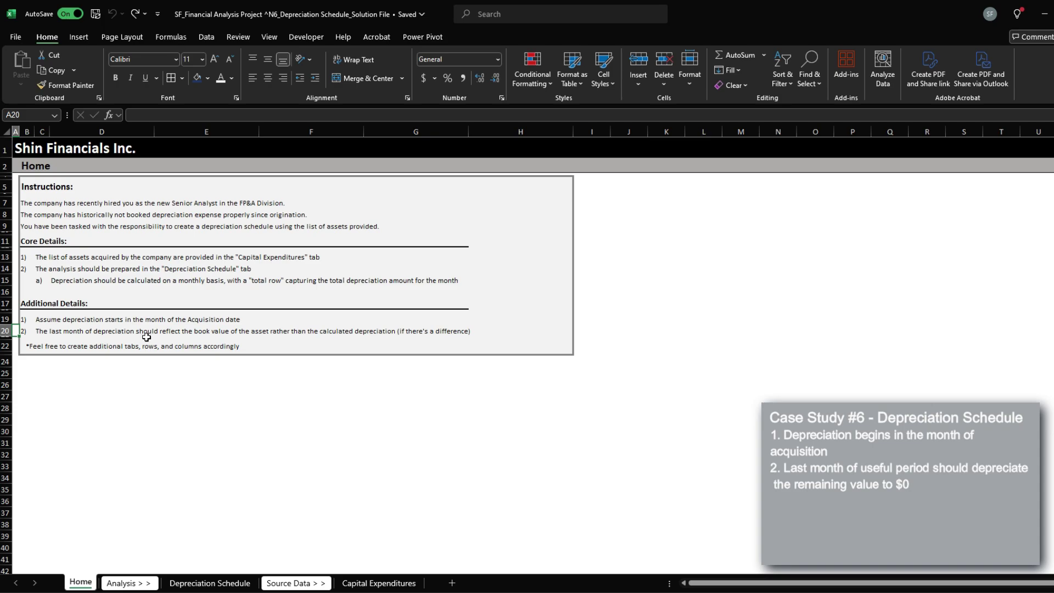
click(241, 582)
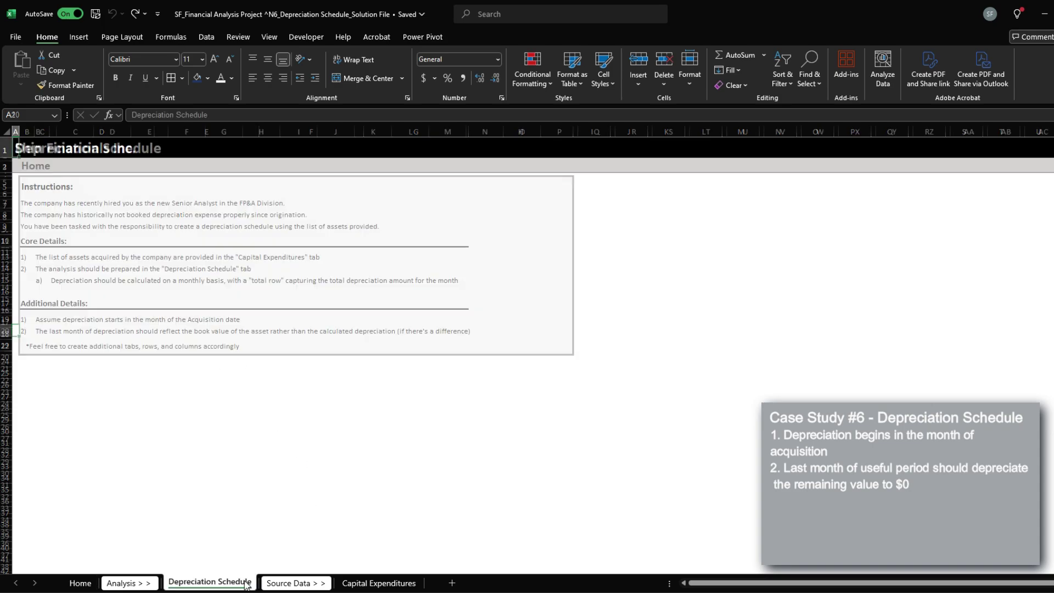
click(379, 584)
click(428, 203)
drag(428, 204, 434, 295)
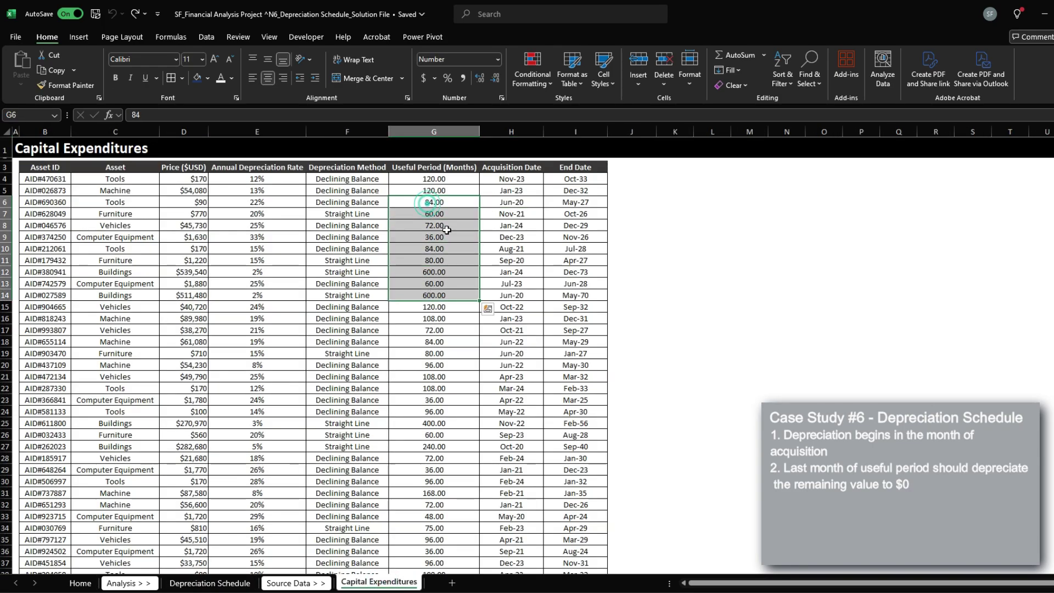
click(182, 203)
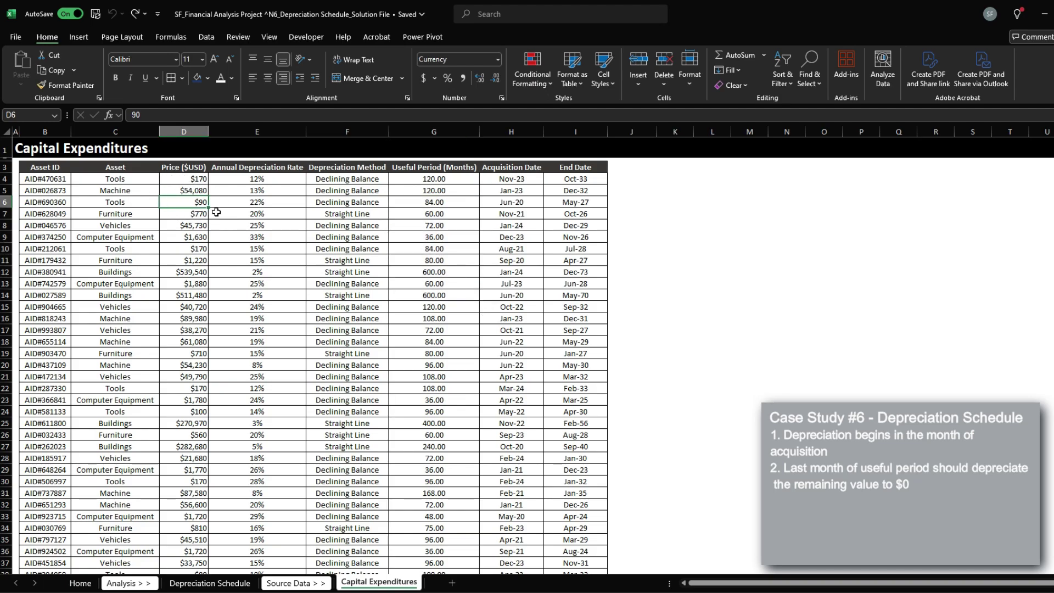
Read the monthly calculation requirement on the Home sheet and look over row 3 of the Depreciation Schedule sheet
click(209, 583)
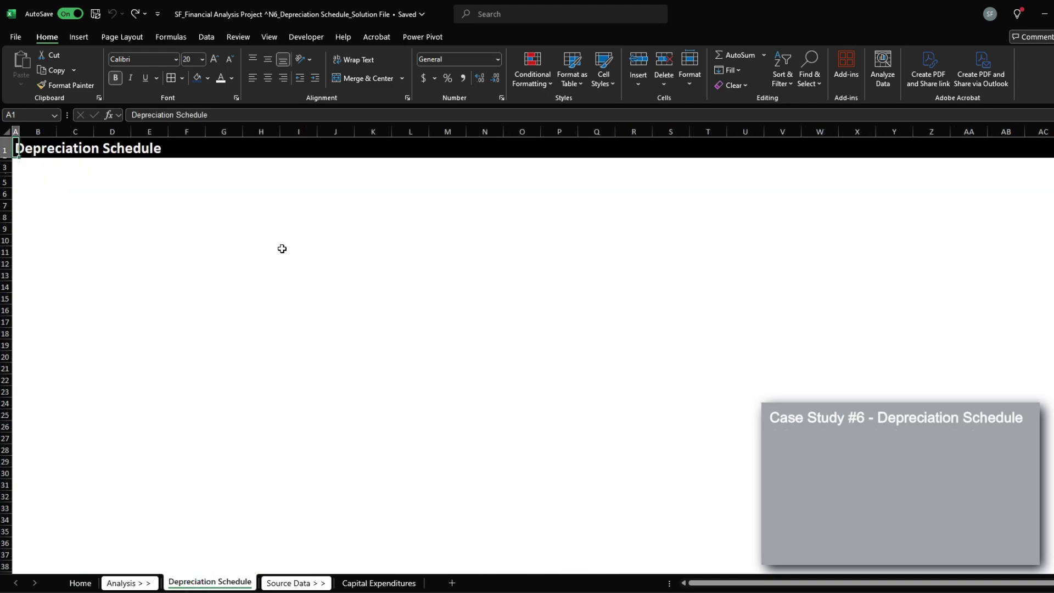
click(80, 582)
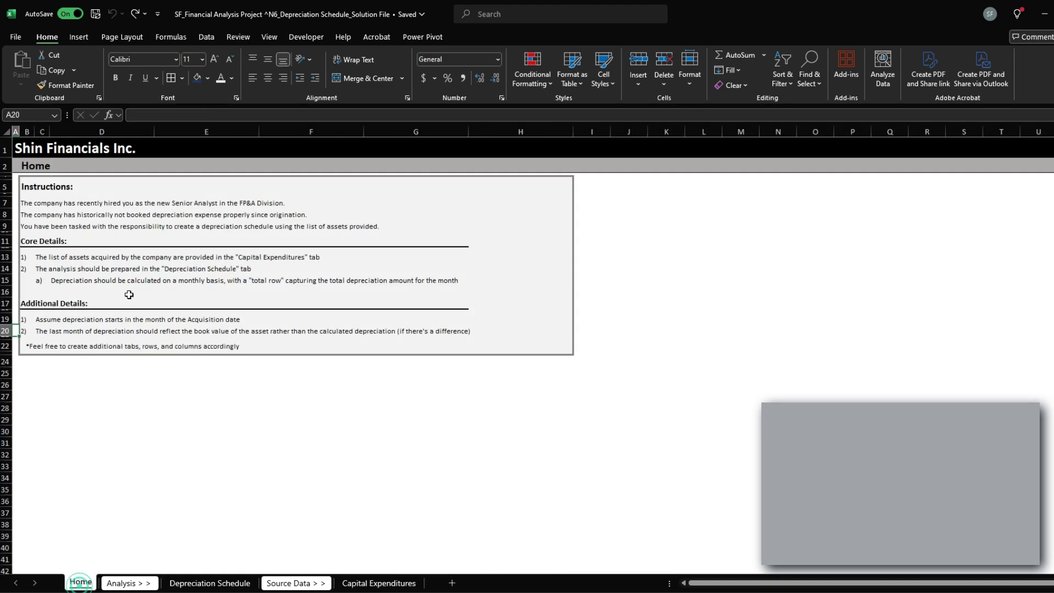
click(48, 282)
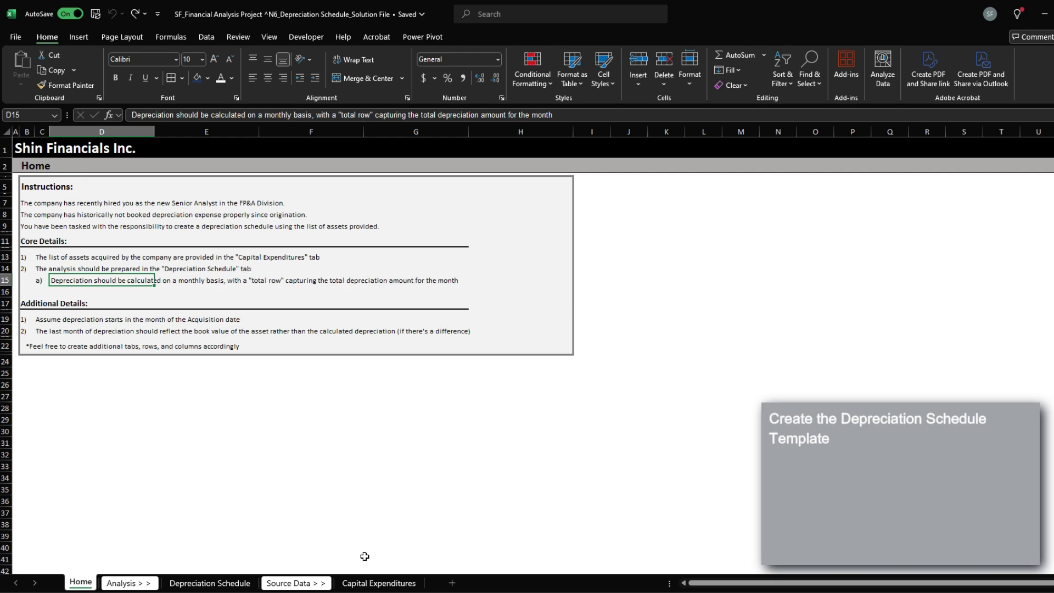
click(223, 582)
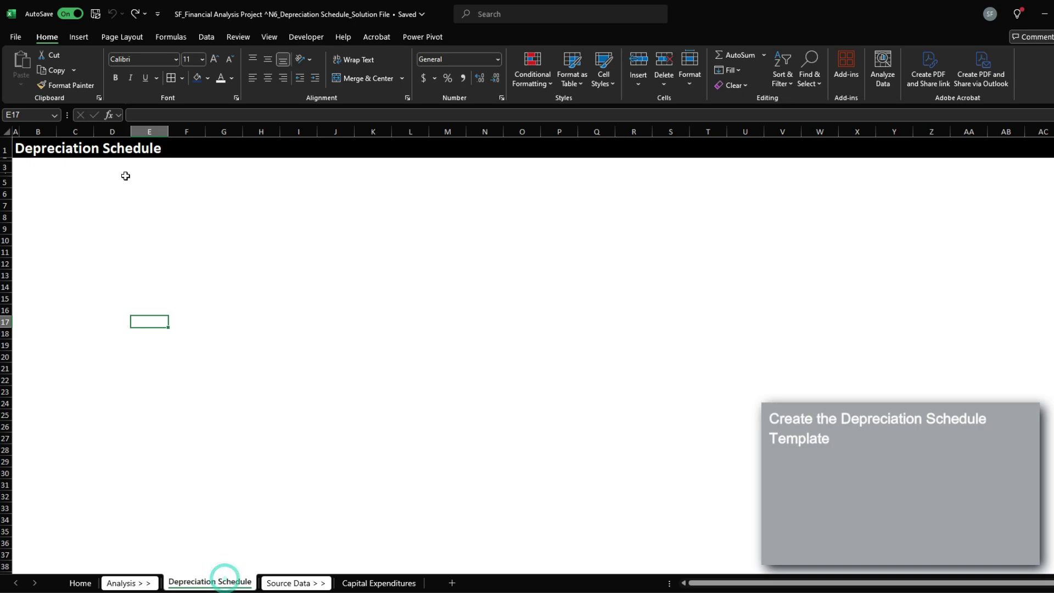
drag(126, 168, 454, 167)
click(453, 168)
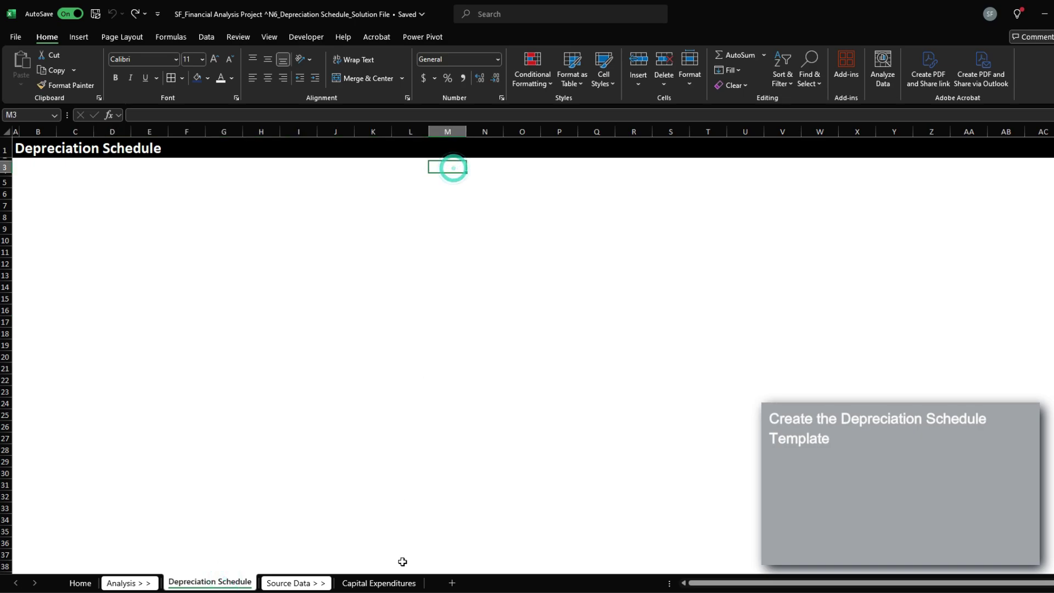
Convert the full asset dataset B3:I67 on the Capital Expenditures sheet into a table with headers
click(379, 583)
key(Left)
key(Left)
key(ctrl+shift+Right)
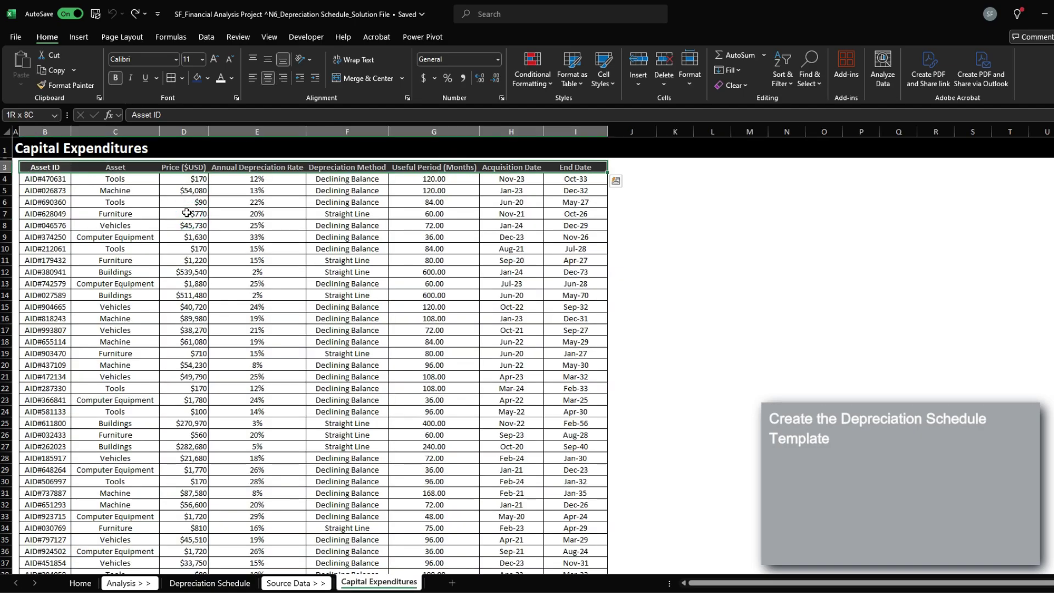
key(ctrl+shift+Down)
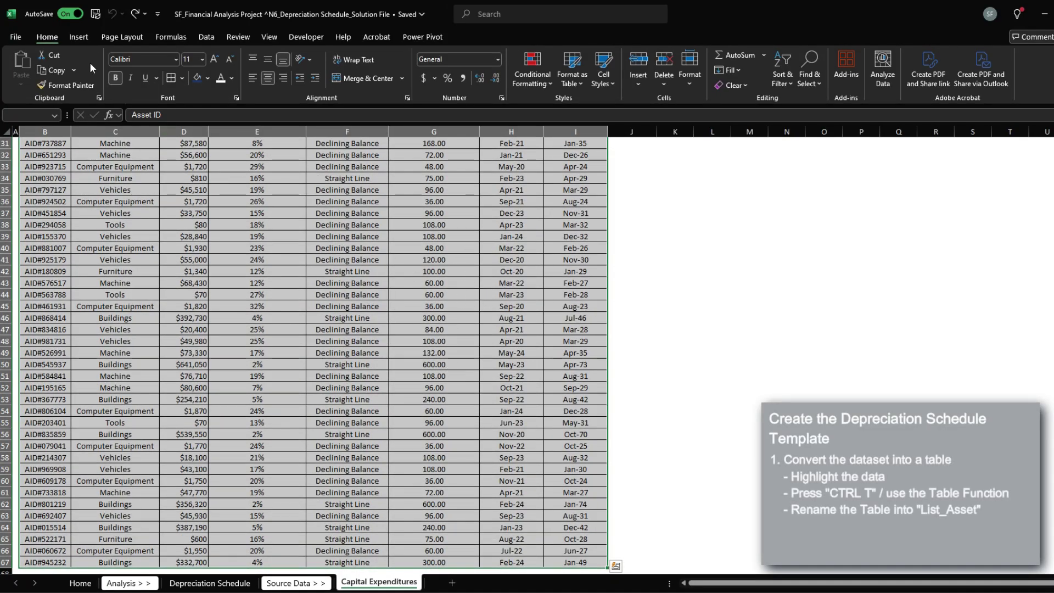
click(80, 37)
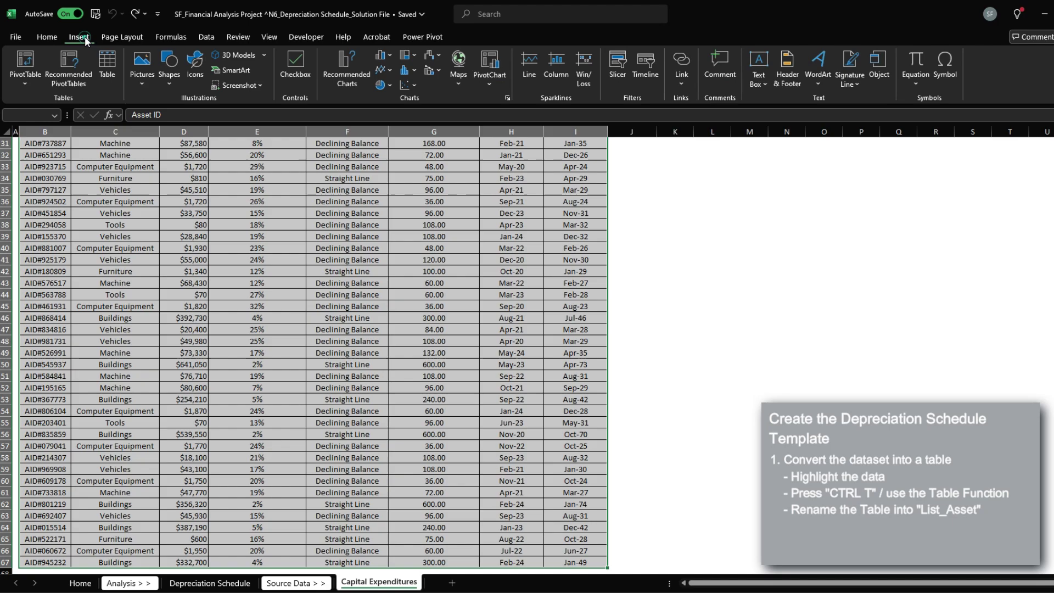
click(108, 77)
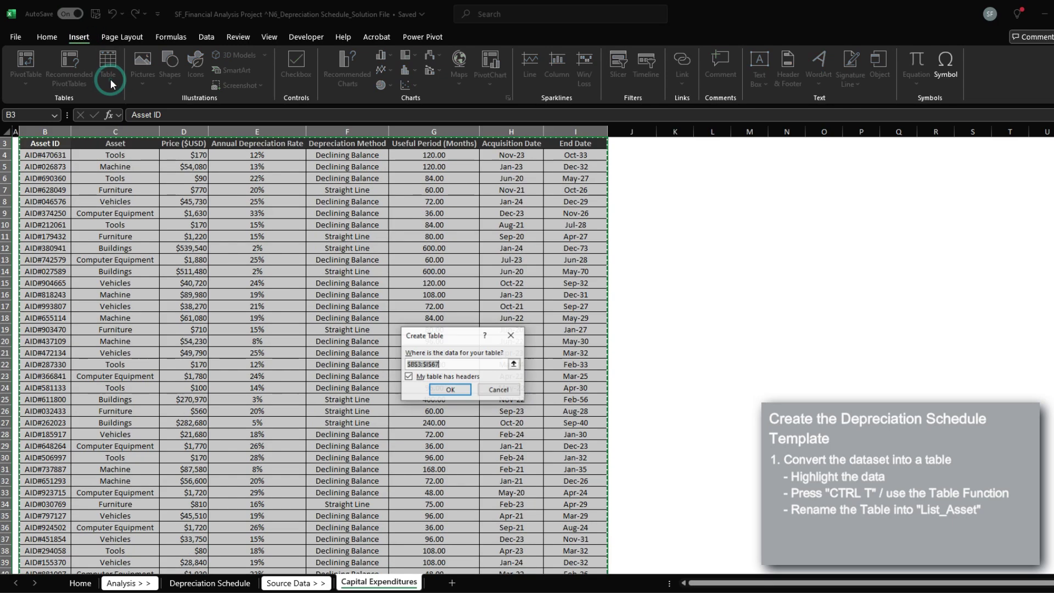
click(450, 390)
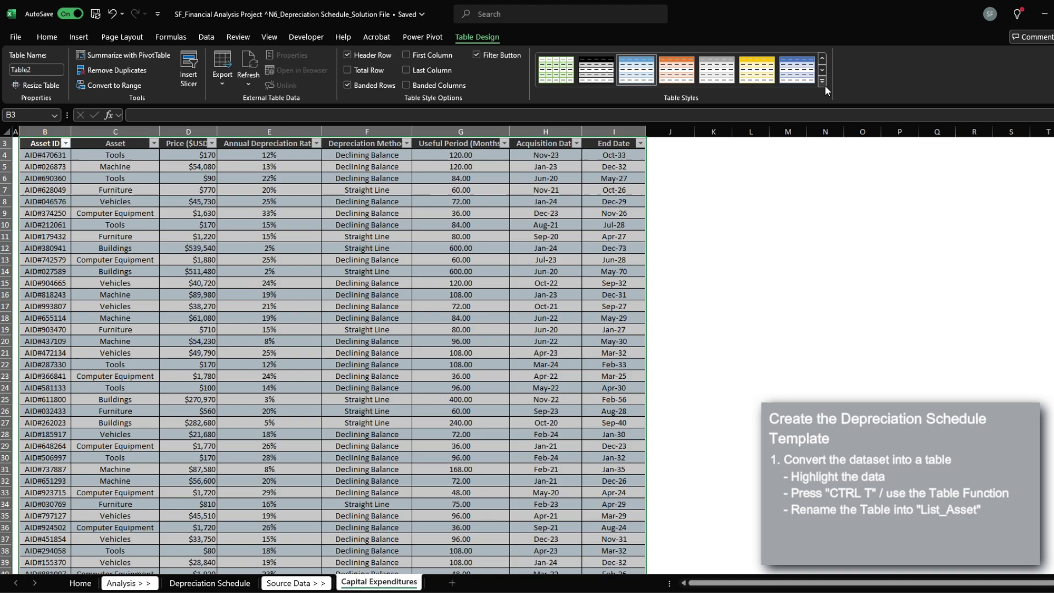
Apply a black-and-grey banded style to the asset table and remove the filter buttons from its header row
click(825, 78)
click(549, 300)
click(429, 144)
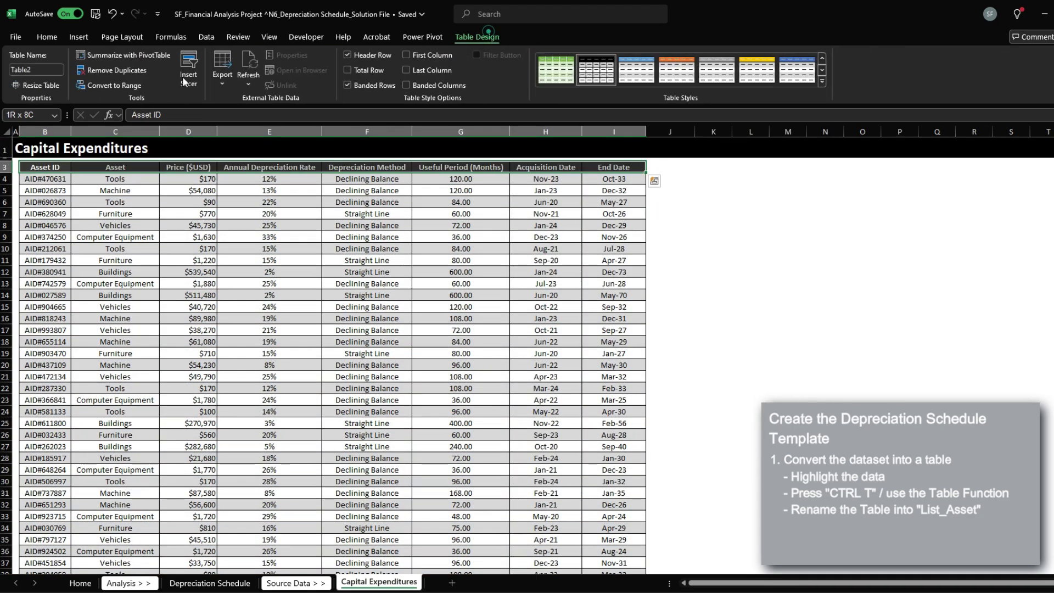
Rename the asset table as List_Asset
click(48, 70)
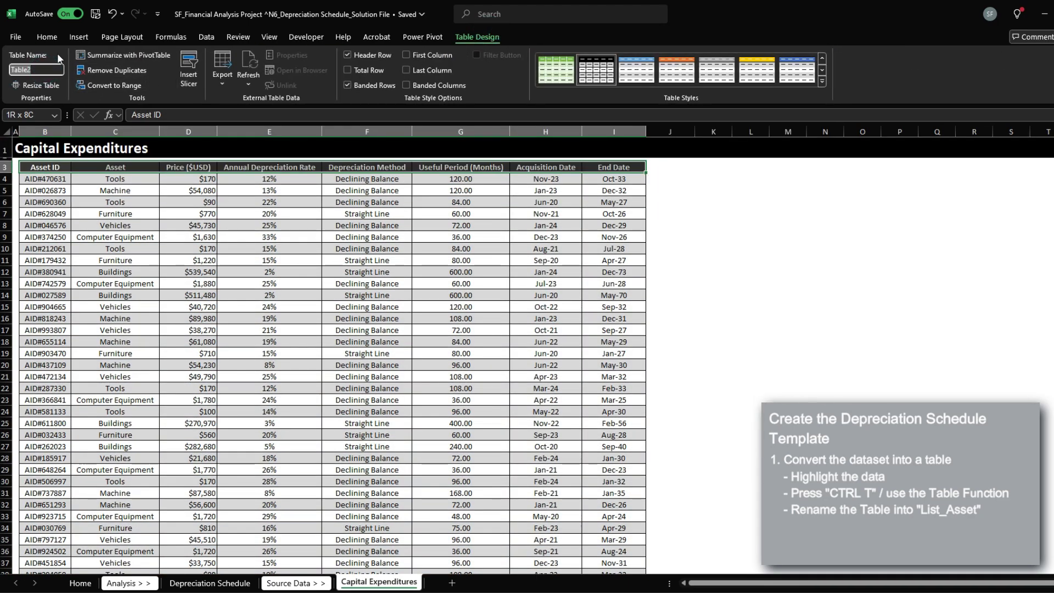
text(List_Asset)
key(Return)
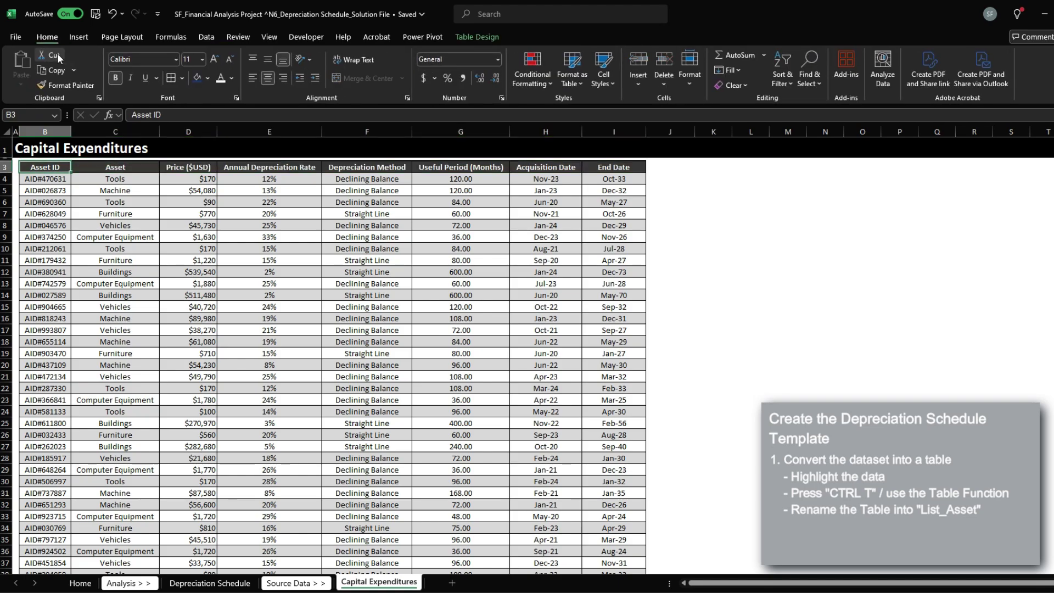
In H5 of the Depreciation Schedule sheet, enter =MIN(List_Asset[Acquisition Date]) as the first month header
key(ctrl+Page_Up)
key(ctrl+Page_Up)
key(Left)
key(Left)
key(Left)
key(Left)
key(Left)
key(Left)
key(Left)
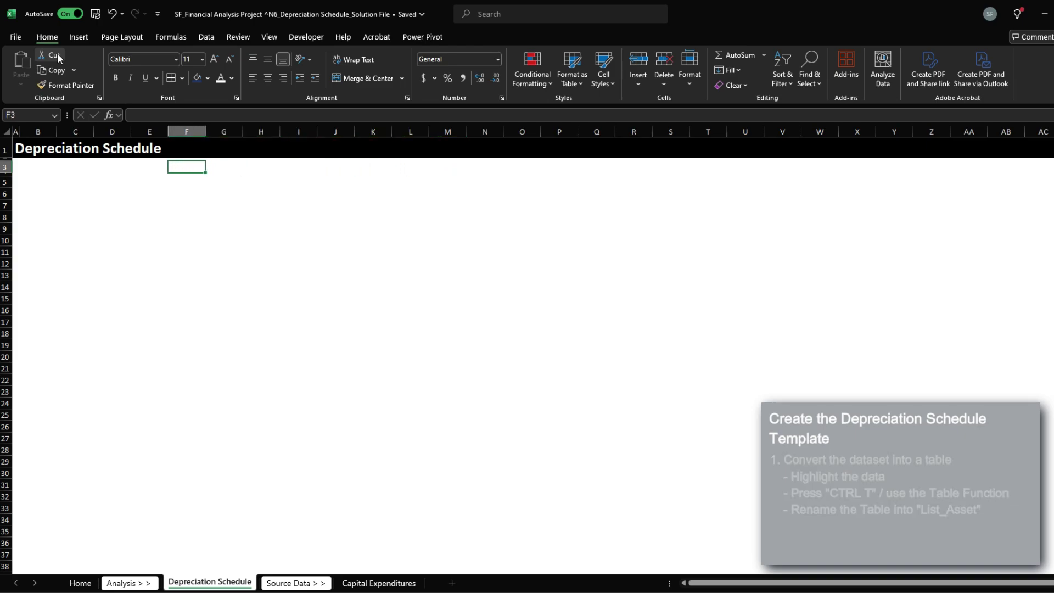
key(Down)
key(Right)
key(Right)
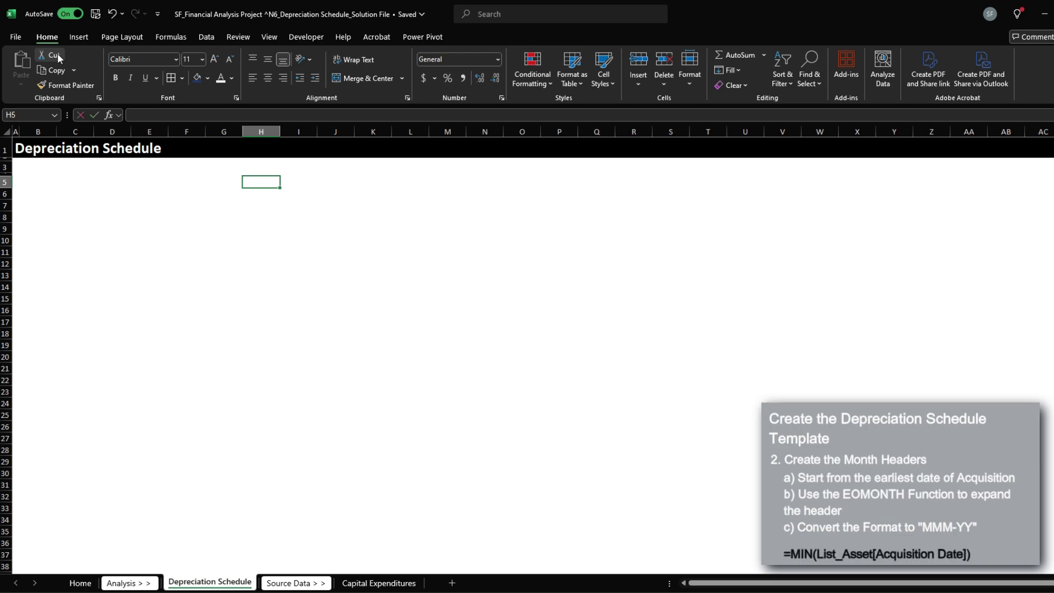
text(=MIN()
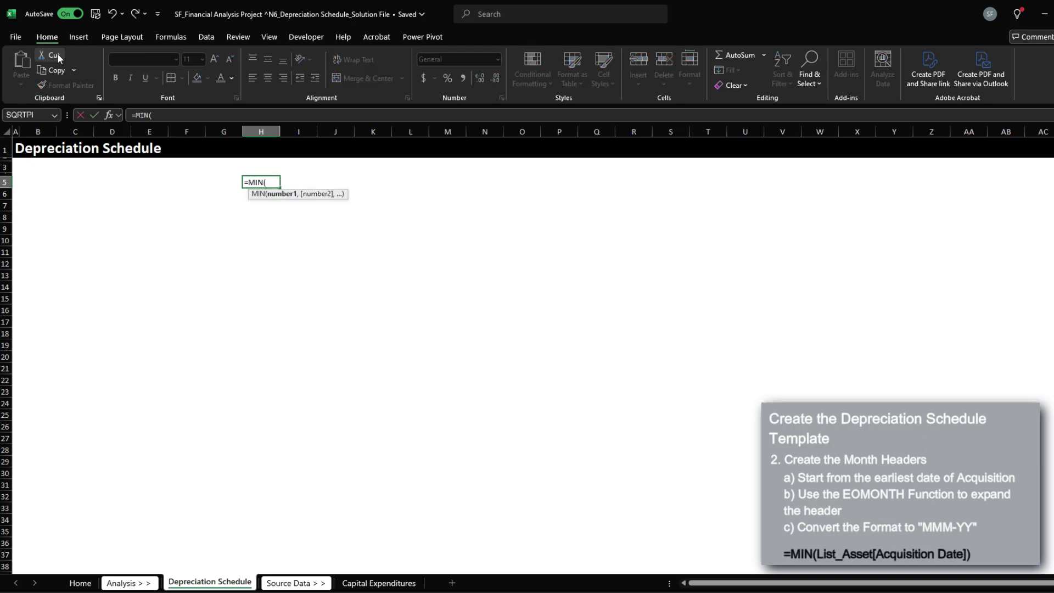
key(ctrl+Page_Down)
key(ctrl+Page_Down)
click(537, 214)
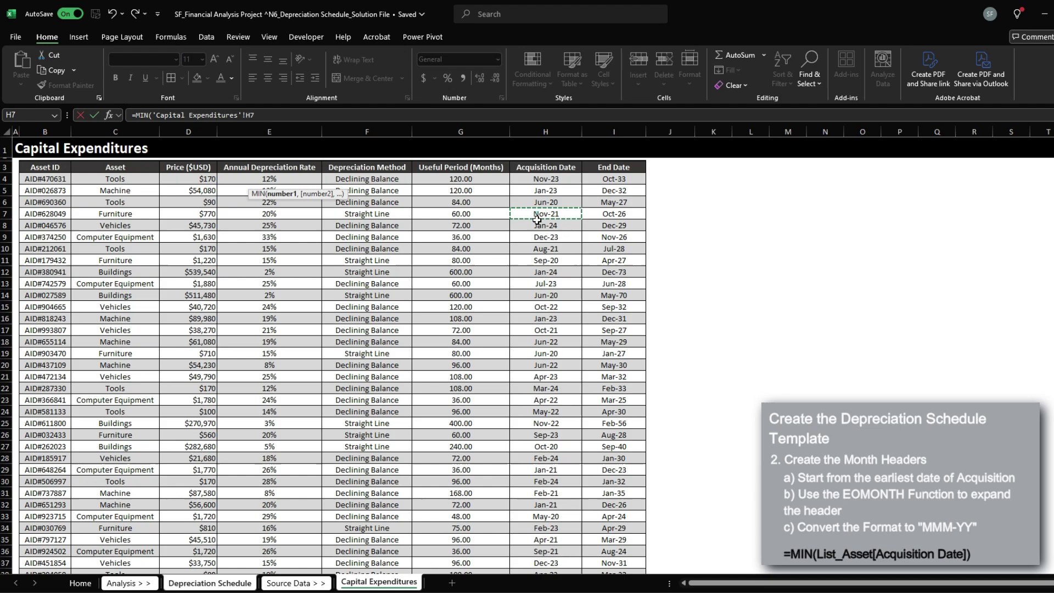
key(ctrl+space)
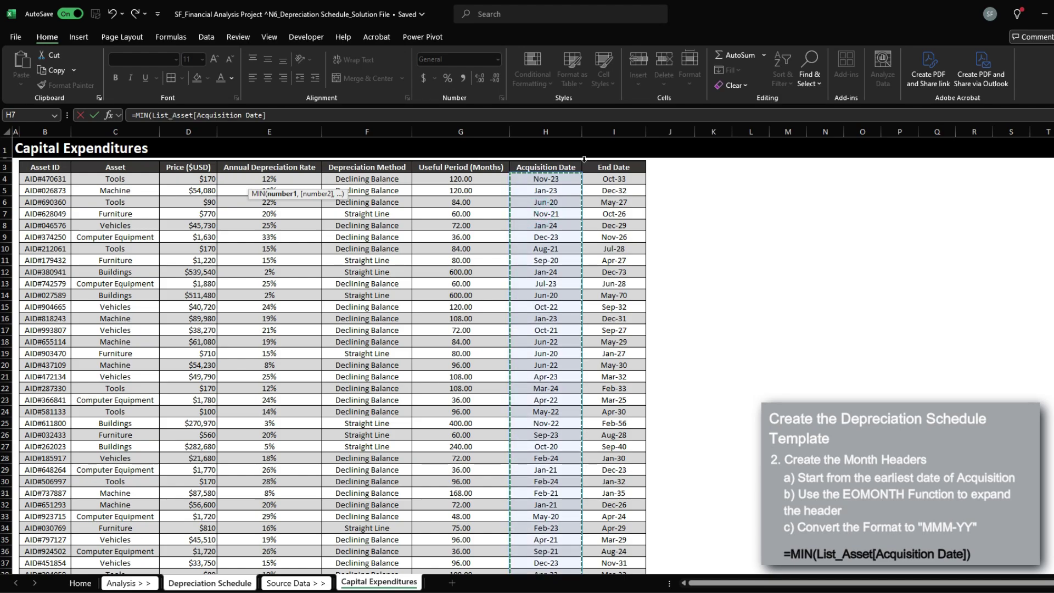
key(Return)
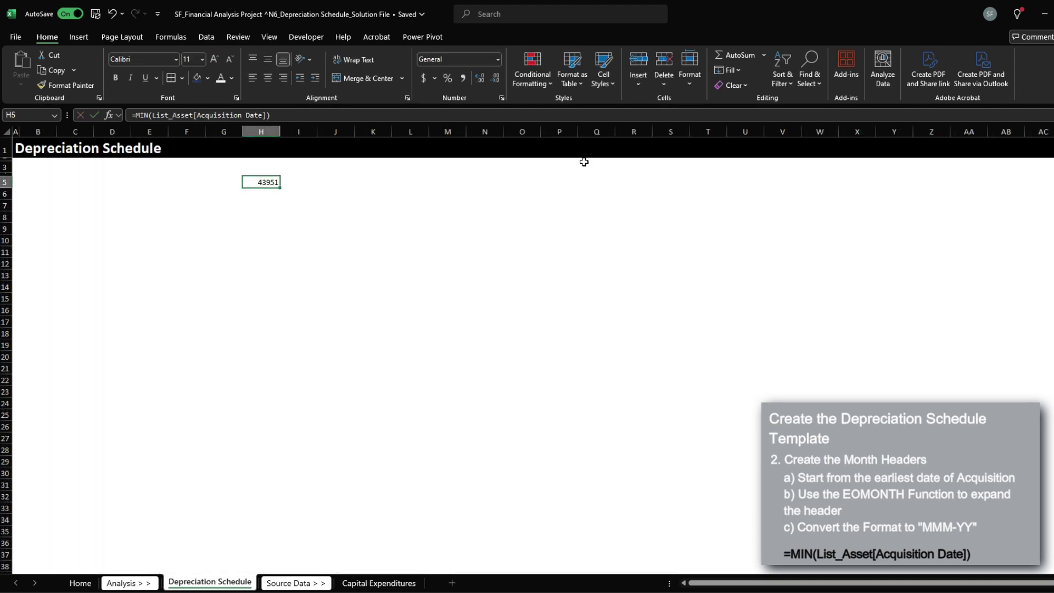
Format the first month header in H5 with the custom date format mmm-yy and centre it
key(ctrl+1)
key(c)
key(c)
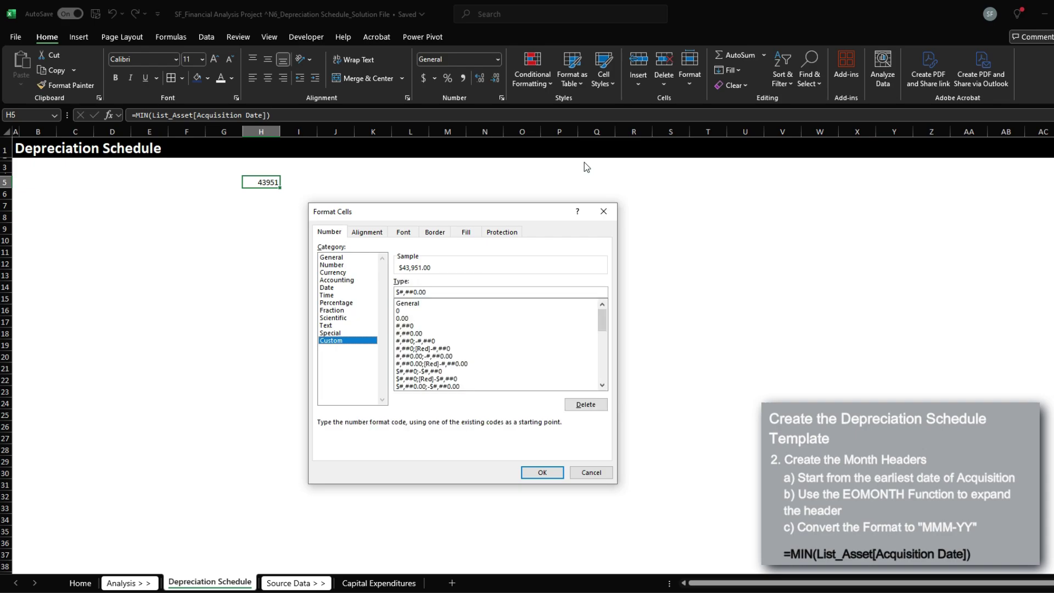
key(Tab)
text(mmm-yy)
click(417, 290)
click(544, 474)
key(alt+h)
key(a)
key(c)
key(Left)
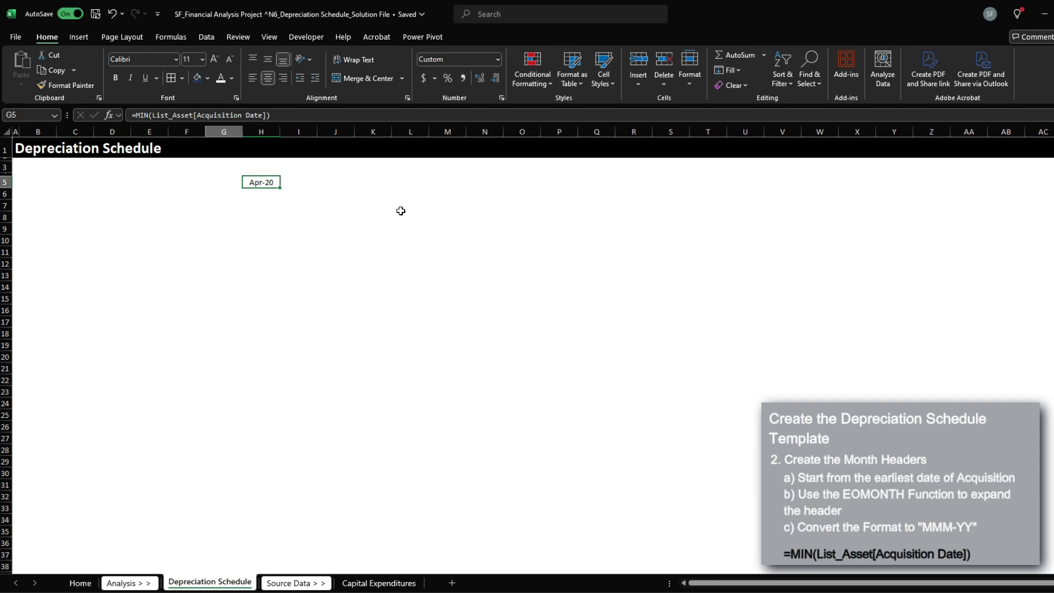
key(Right)
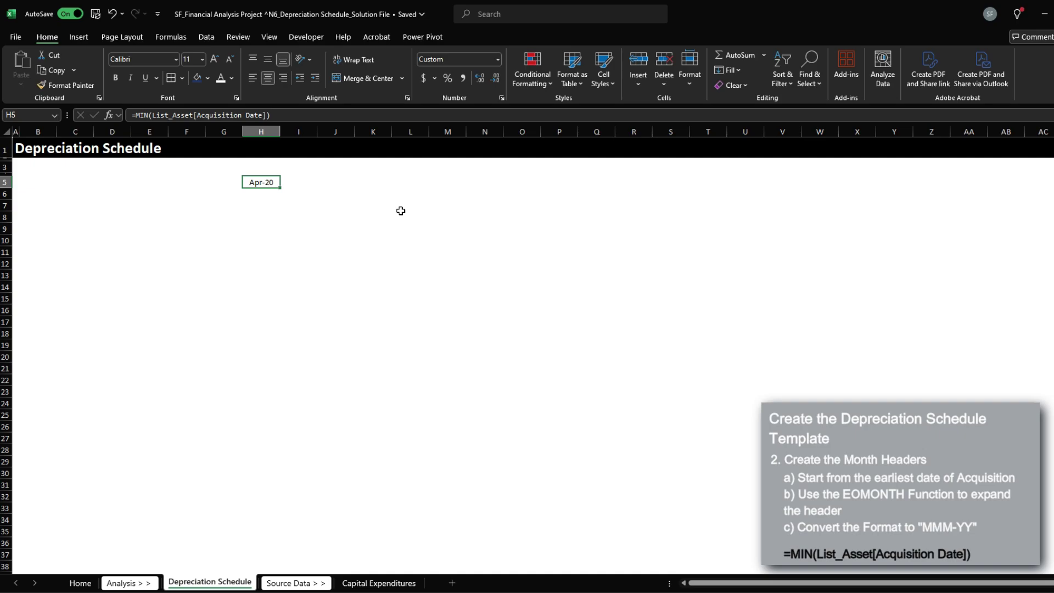
Enter =EOMONTH(H5,1) in I5 as the second month header
key(Right)
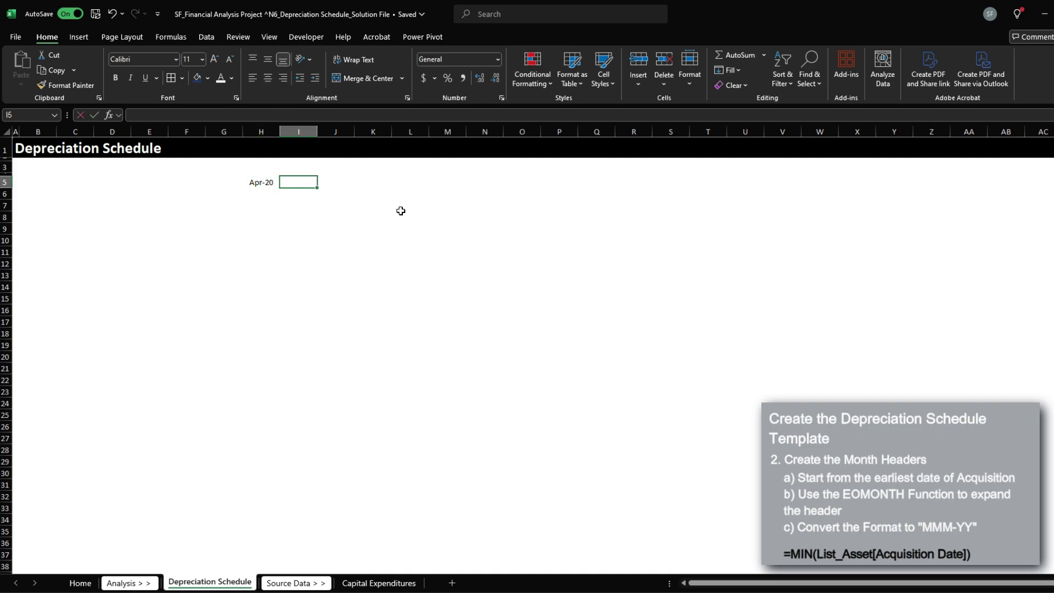
text(=EOMONTH()
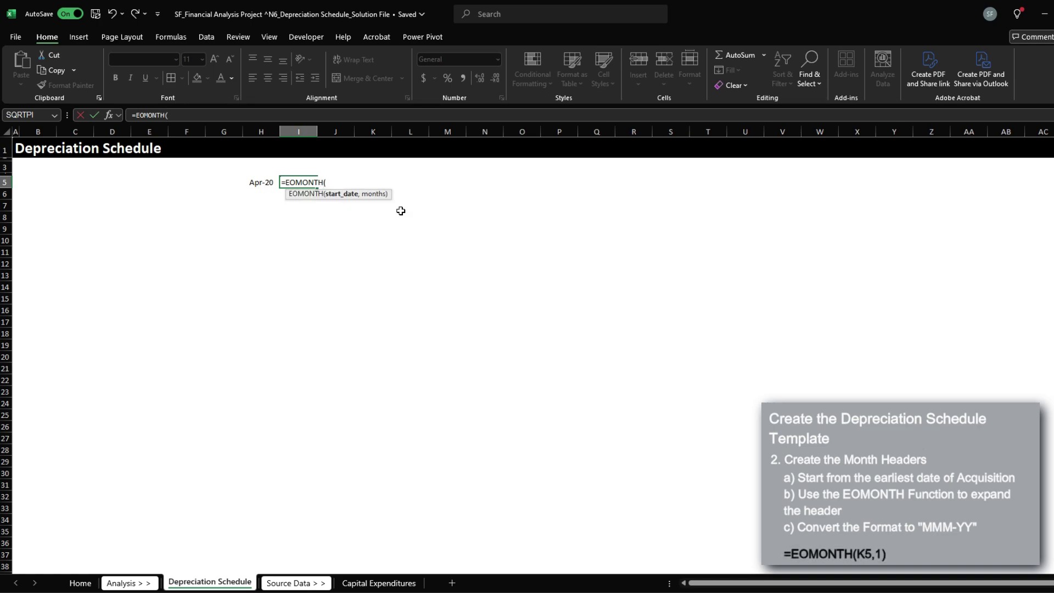
key(Left)
text(,1))
key(ctrl+Return)
Copy the EOMONTH formula from I5 across the following columns of row 5 to extend the month headers
key(ctrl+c)
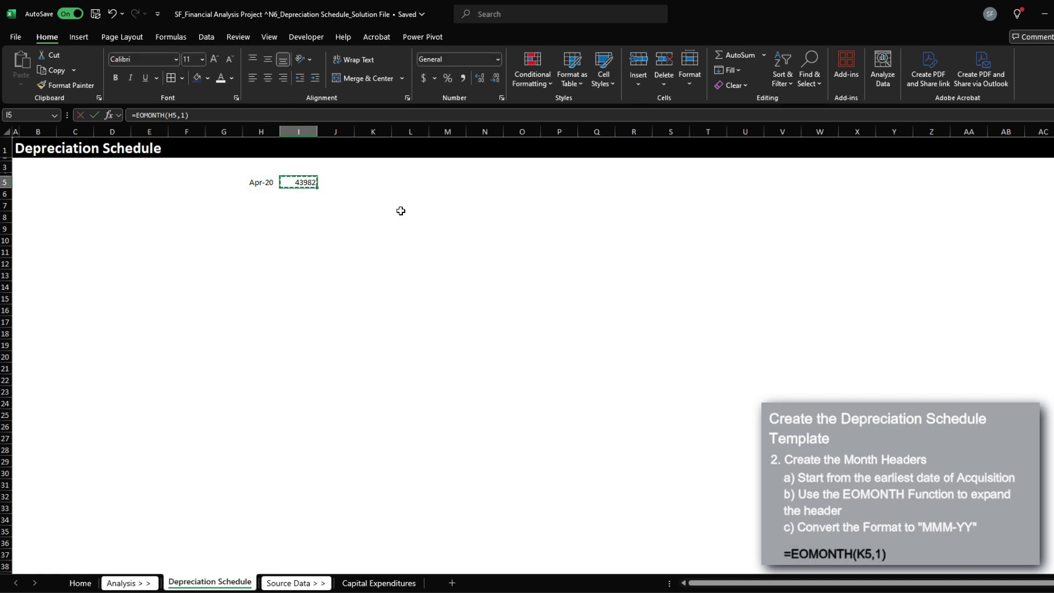
key(shift+Right)
key(shift+Right)
key(shift+Right)
key(shift+Right)
key(shift+Right)
key(shift+Right)
key(shift+Right)
key(shift+Right)
key(shift+Right)
key(shift+Right)
key(shift+Right)
key(shift+Right)
key(shift+Right)
key(shift+Right)
key(shift+Right)
key(shift+Right)
key(shift+Right)
key(shift+Right)
key(shift+Right)
key(shift+Right)
key(ctrl+v)
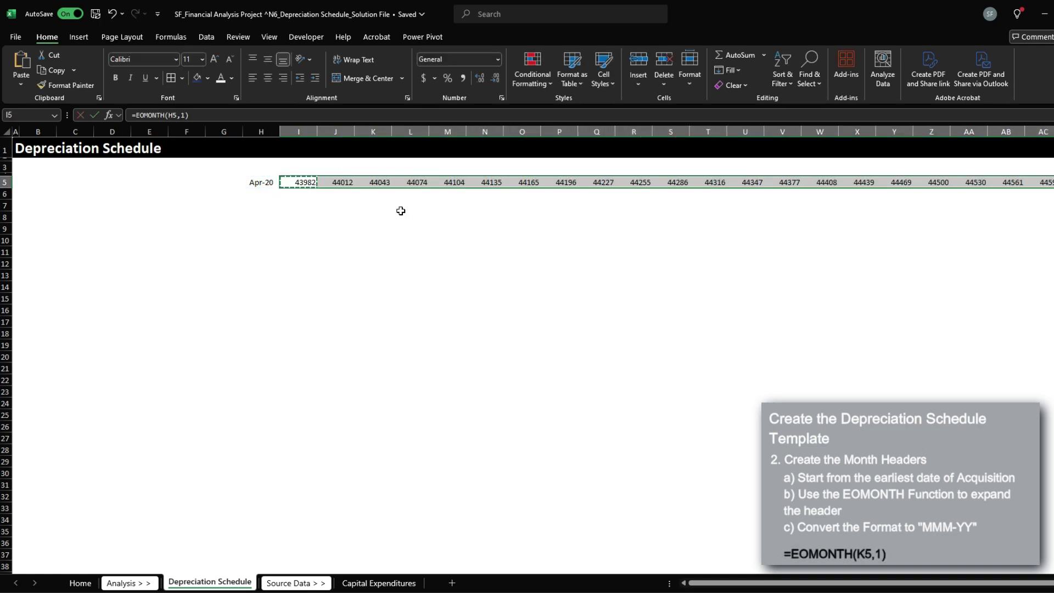
Copy only the formatting of H5 onto all the month headers from I5 onward
key(Left)
key(ctrl+c)
key(Right)
key(ctrl+shift+Right)
key(ctrl+alt+v)
key(t)
key(Return)
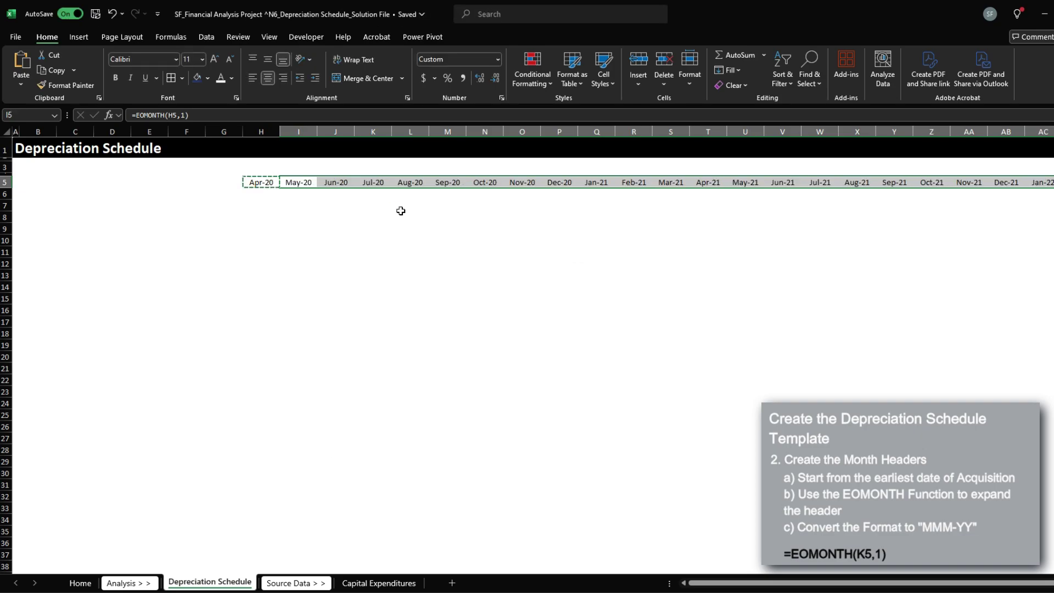
key(Escape)
Look over row 5 and the empty cells below B5 where the asset list belongs
key(ctrl+Left)
key(ctrl+Left)
key(Right)
key(ctrl+Right)
key(ctrl+Left)
key(Right)
key(Down)
key(Down)
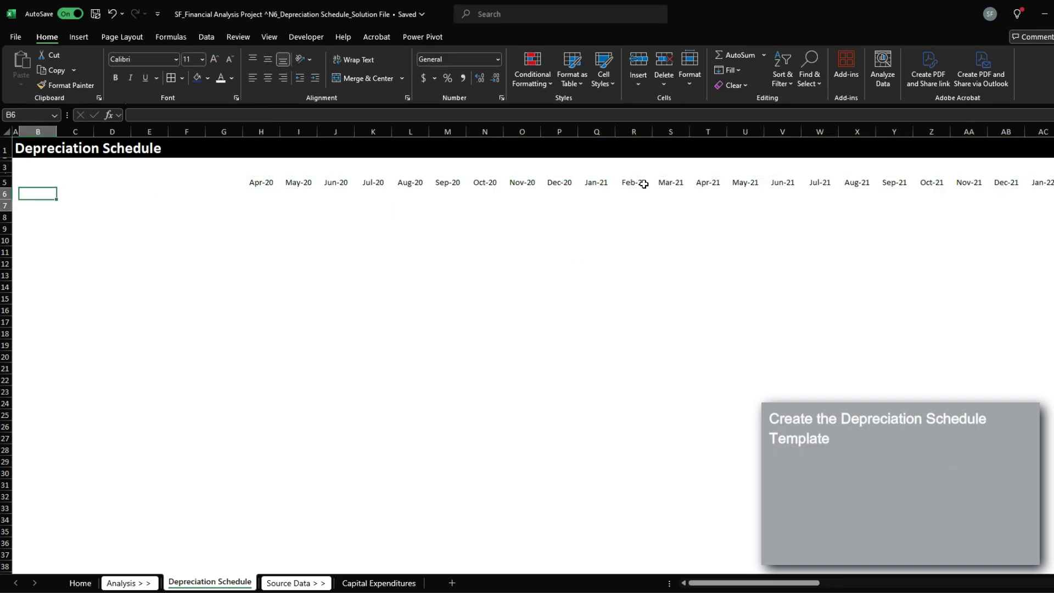
key(shift+Down)
key(shift+Down)
key(shift+Down)
key(shift+Down)
key(shift+Down)
key(shift+Down)
key(Up)
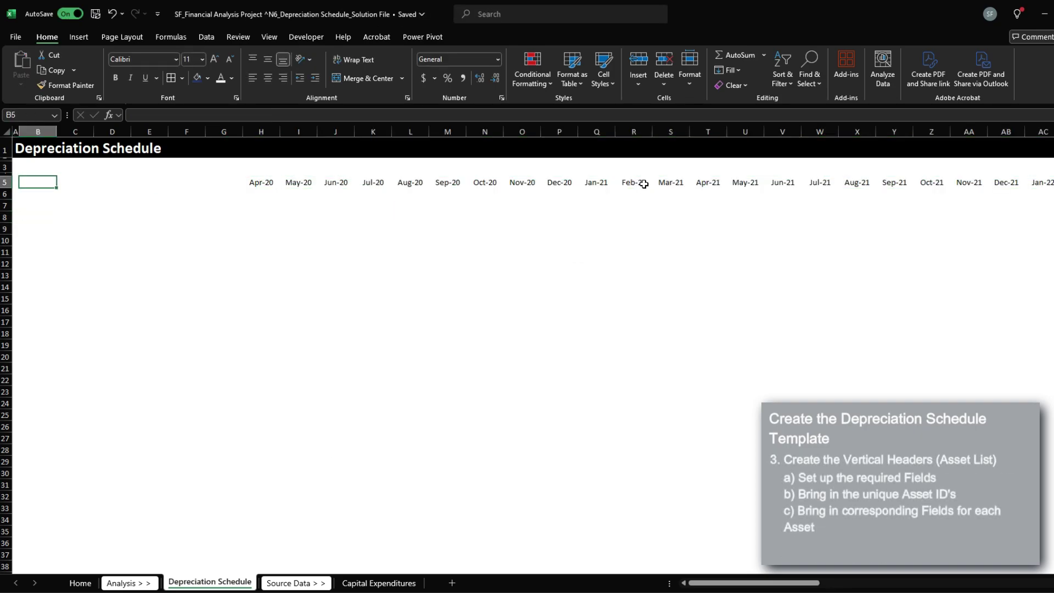
Copy the Asset ID header from the Capital Expenditures sheet and paste it as a value into B5 of the Depreciation Schedule
key(ctrl+Page_Down)
key(ctrl+Page_Down)
key(ctrl+Left)
key(Right)
key(Right)
key(Right)
key(Left)
key(Left)
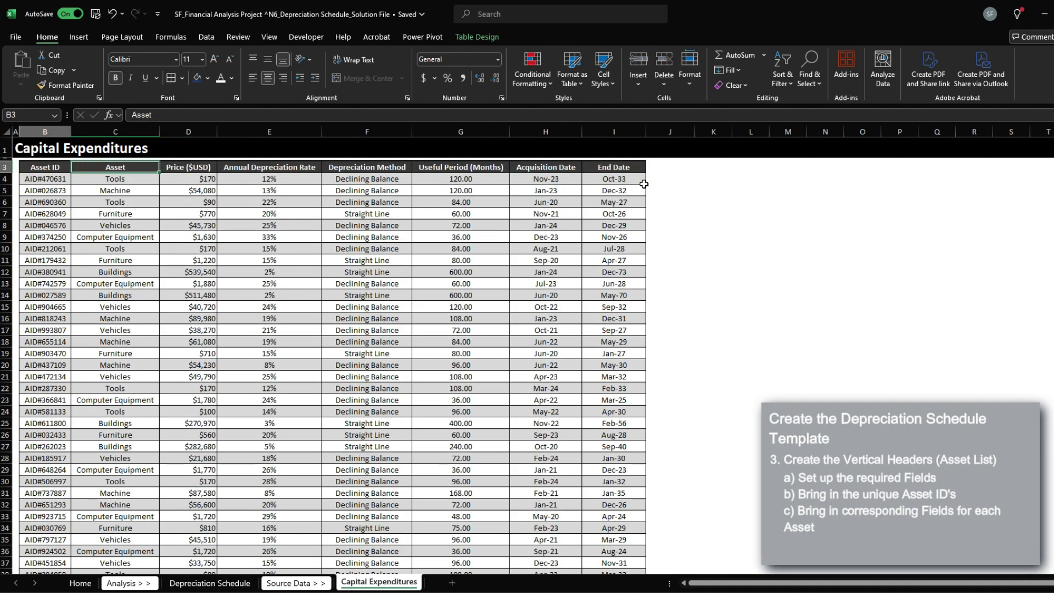
key(ctrl+c)
key(ctrl+Page_Up)
key(ctrl+Page_Up)
key(ctrl+alt+v)
key(v)
key(Return)
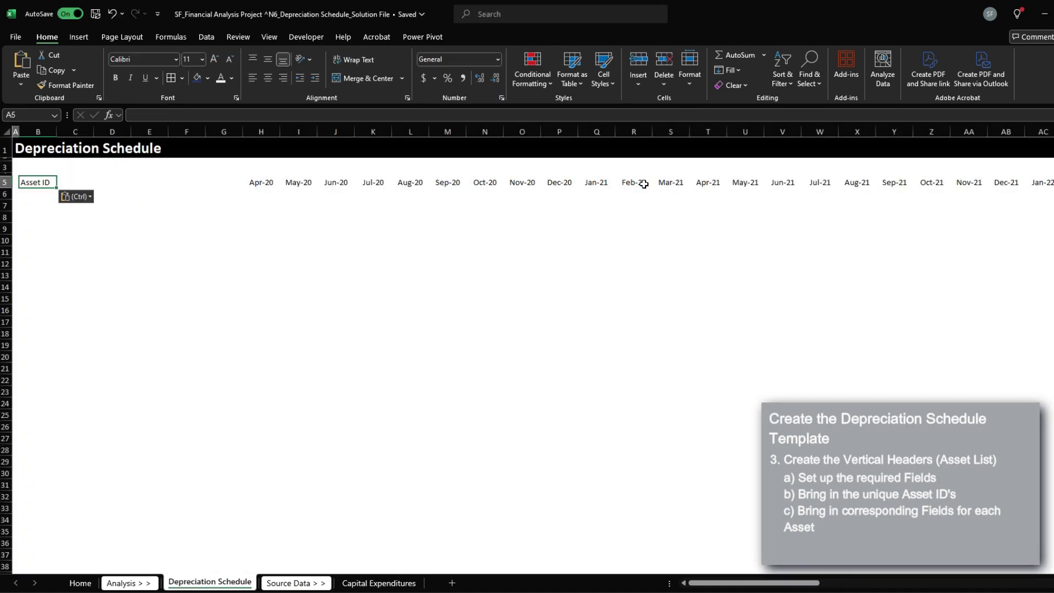
Try to paste the Price ($USD) to End Date headers from Capital Expenditures D3:I3 as values starting at C5
key(Right)
key(ctrl+Page_Down)
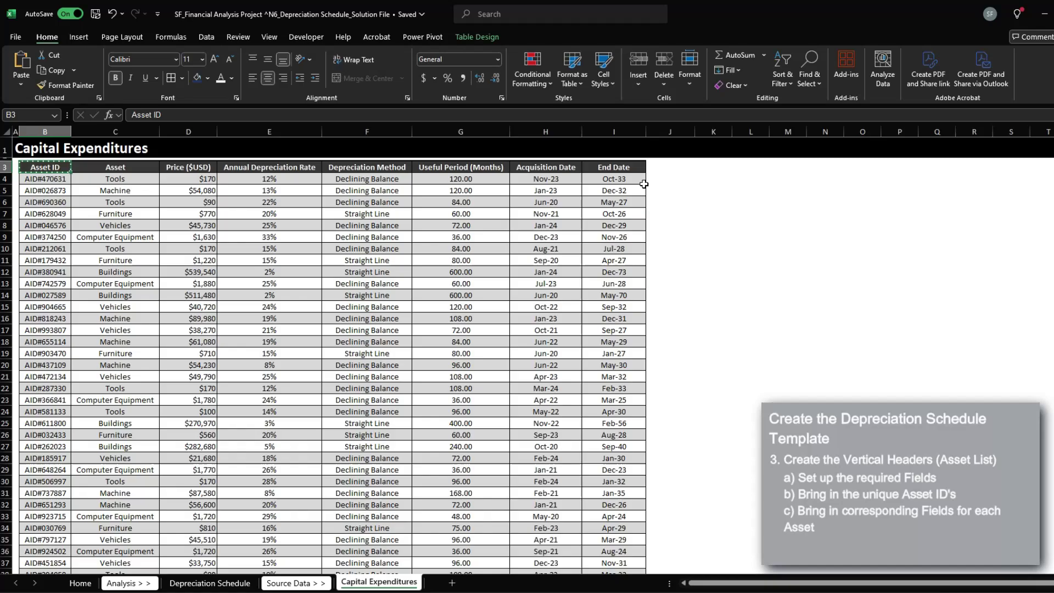
key(Right)
key(Right)
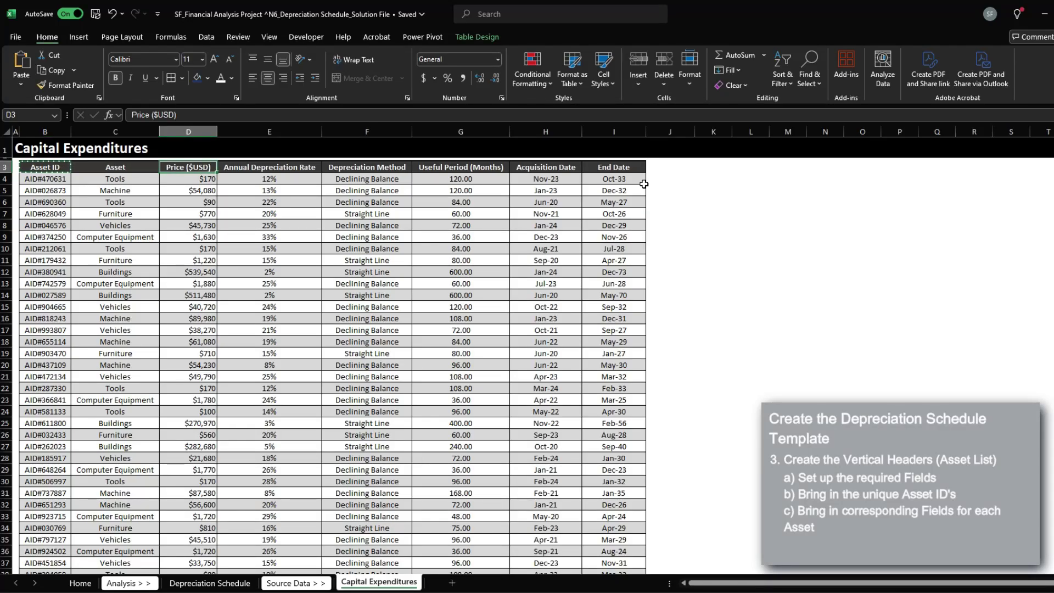
key(ctrl+c)
key(Right)
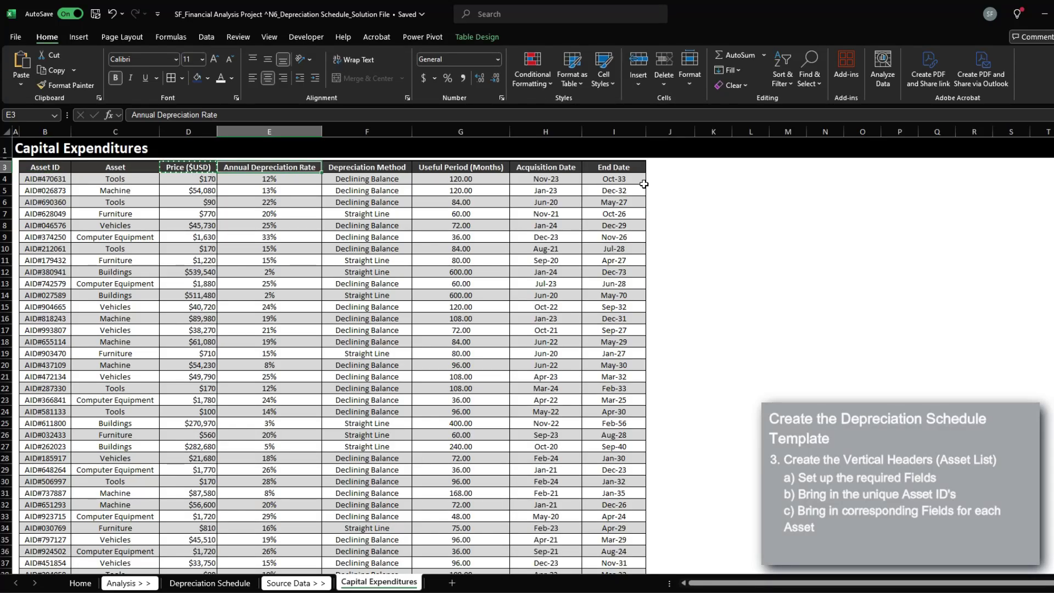
key(Left)
key(Right)
key(Right)
key(Right)
key(Right)
key(Right)
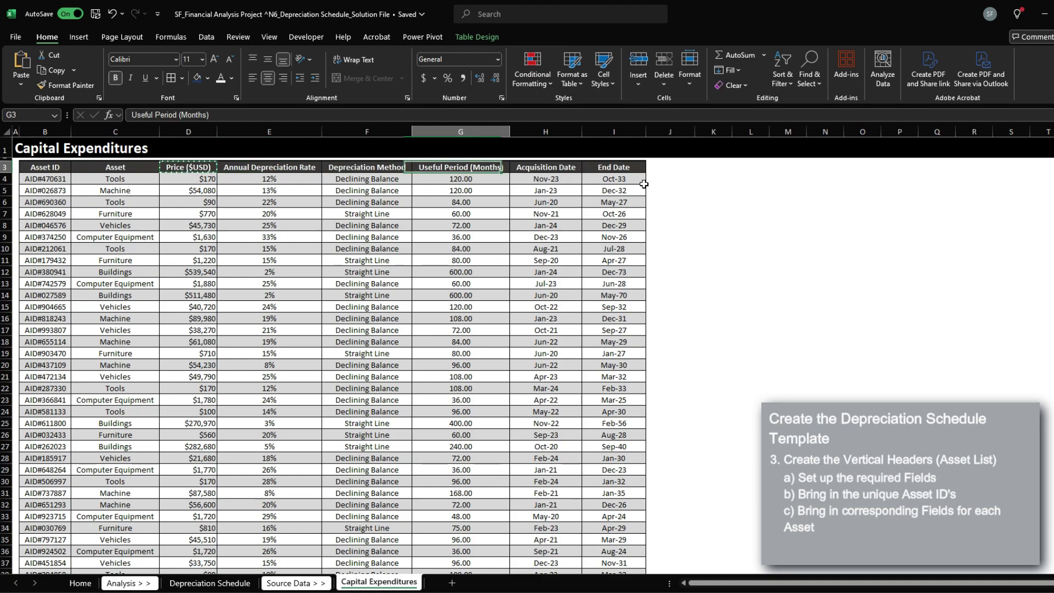
key(Left)
key(Left)
key(Left)
key(Left)
key(Left)
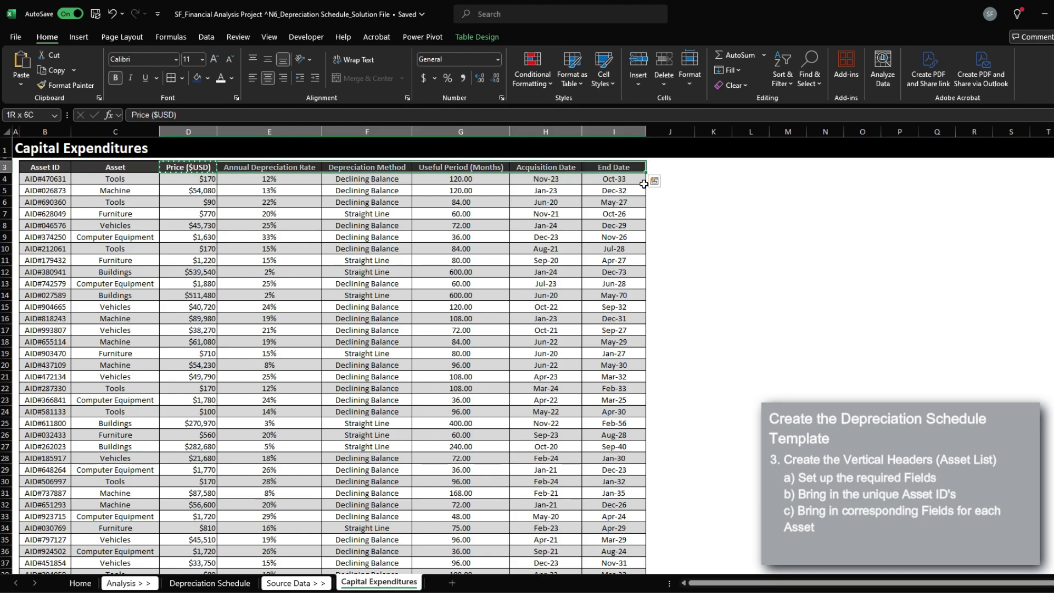
scroll(644, 184, down, 1)
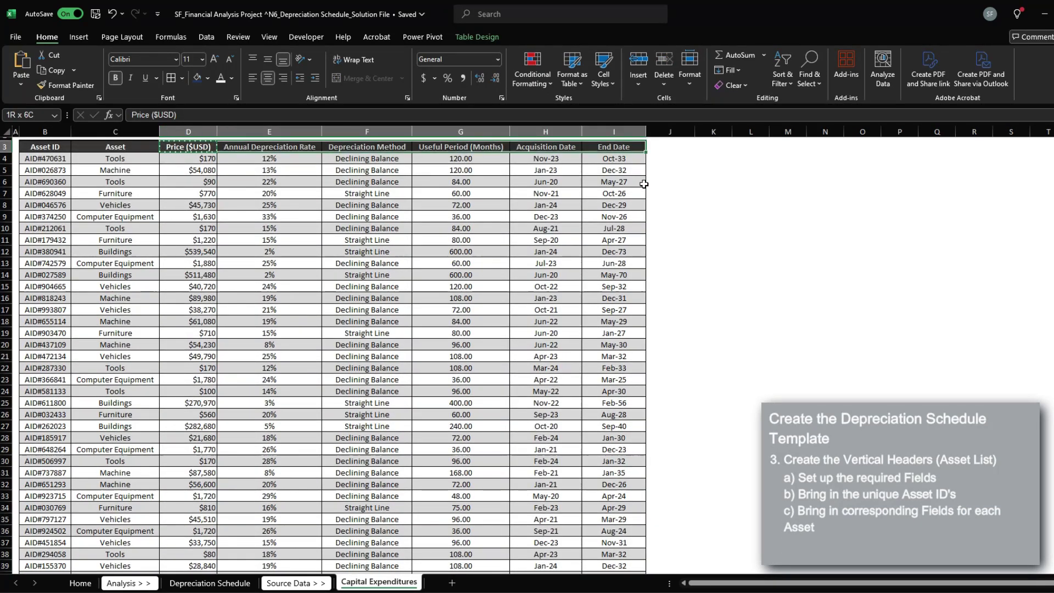
key(ctrl+Page_Up)
key(ctrl+Page_Up)
key(ctrl+alt+v)
key(v)
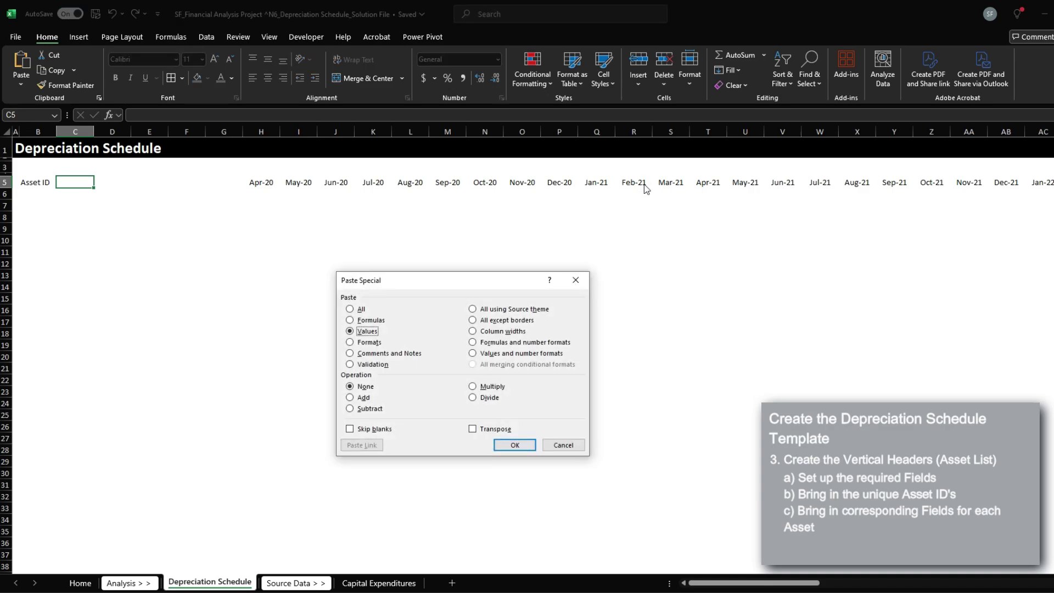
key(Return)
key(ctrl+z)
Insert three columns of space before the Apr-20 header so that the month headers start in column K
key(Right)
key(Right)
key(Right)
key(Right)
key(Right)
key(shift+Right)
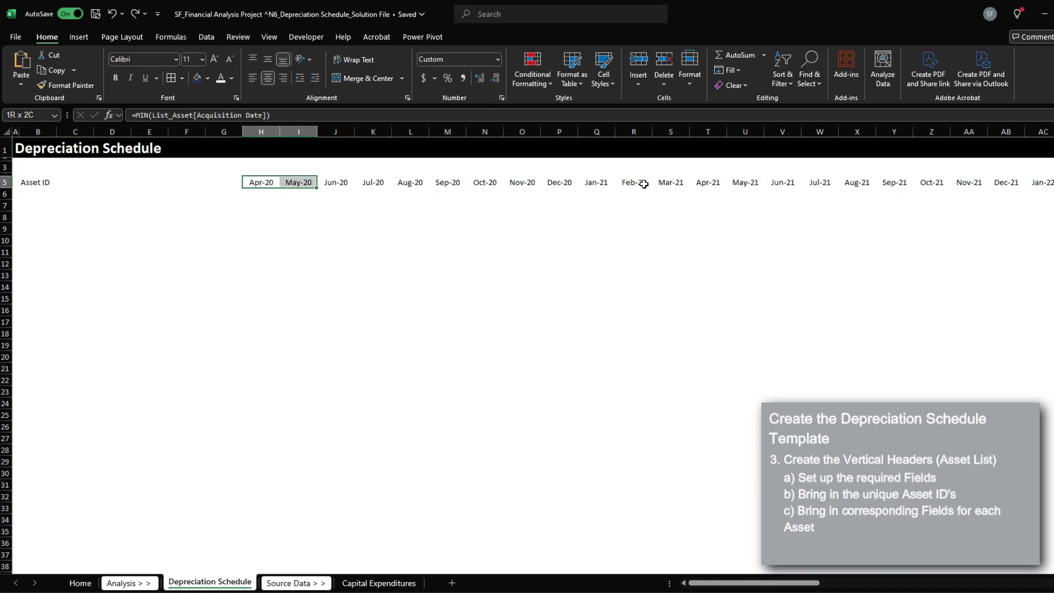
key(shift+Right)
key(ctrl+shift+equal)
Copy the headers Price ($USD) through End Date from Capital Expenditures D3:I3 and paste them as values starting at C5
key(ctrl+Left)
key(ctrl+Page_Down)
key(ctrl+Page_Down)
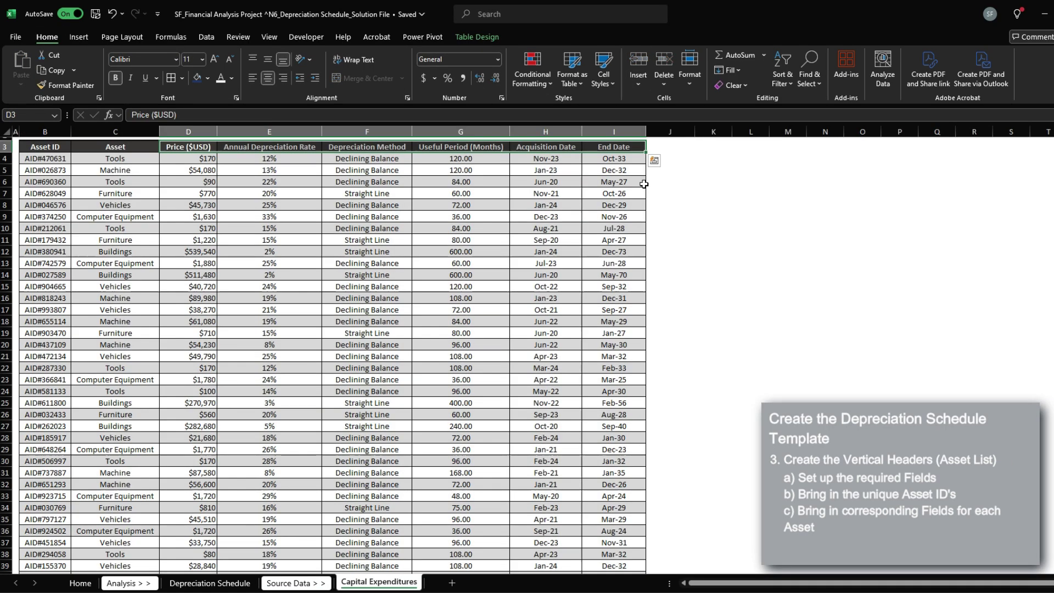
key(ctrl+Page_Up)
key(ctrl+Page_Up)
key(Right)
key(ctrl+alt+v)
key(Return)
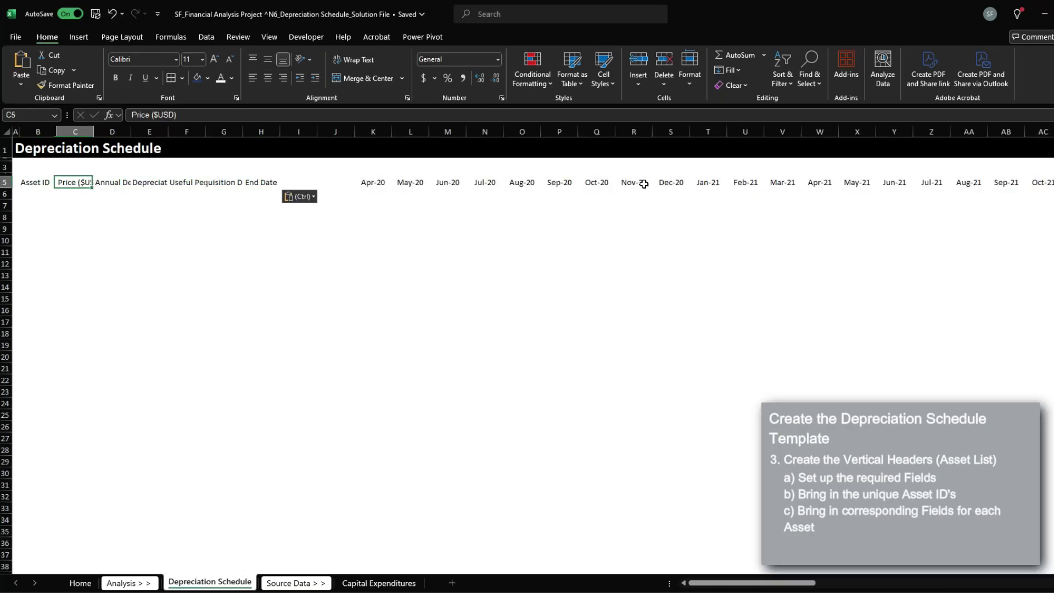
Apply the Capital Expenditures header formatting to B5:H5 and auto-fit the widths of those columns
key(ctrl+Page_Down)
key(ctrl+Page_Down)
key(ctrl+Page_Up)
key(ctrl+Page_Up)
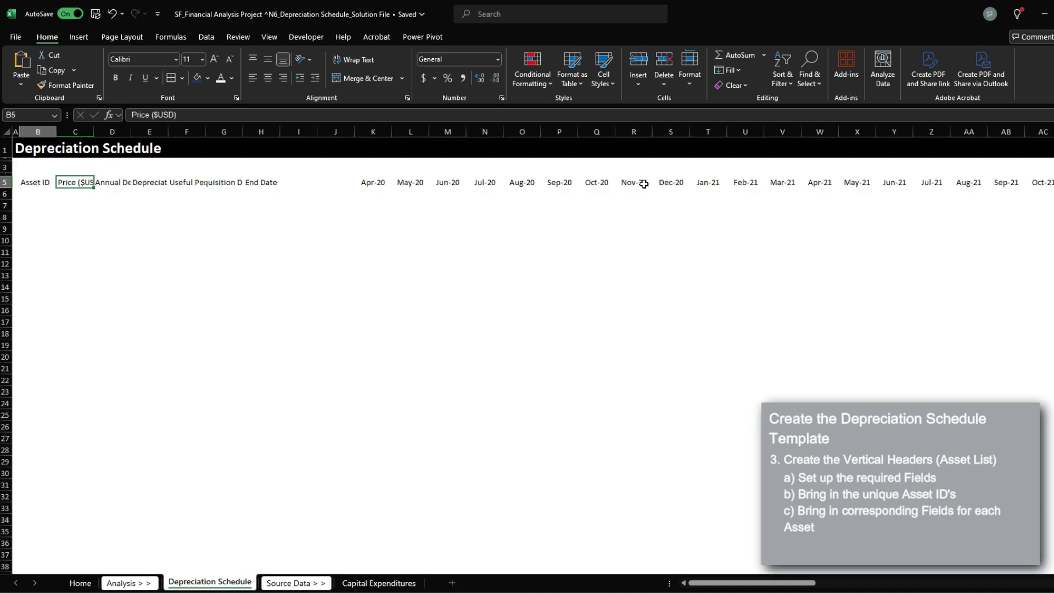
key(Left)
key(ctrl+shift+Right)
key(ctrl+alt+v)
key(t)
key(Return)
key(alt+h)
key(o)
key(i)
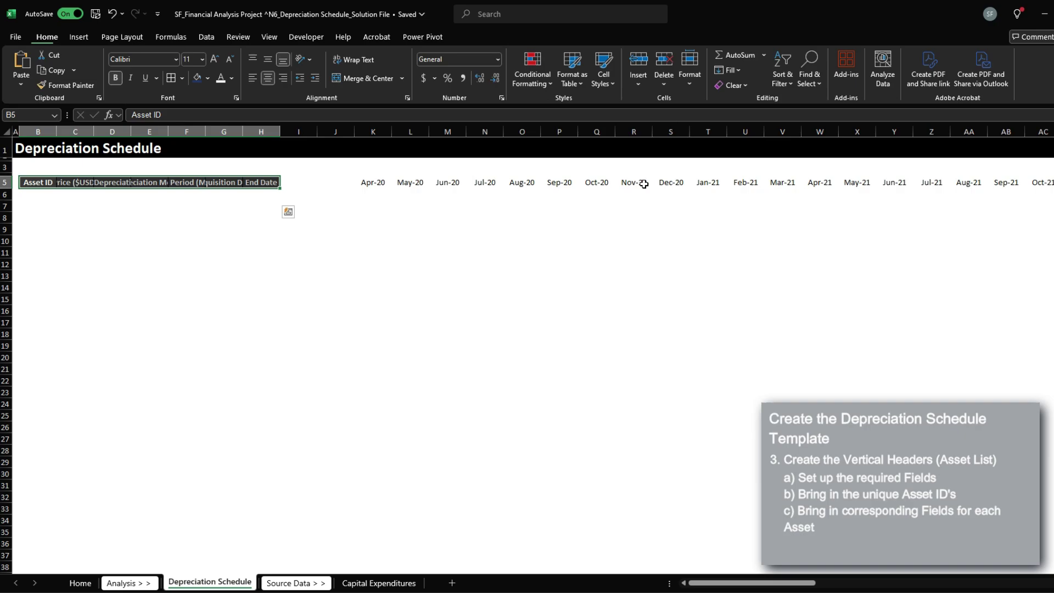
Enter =UNIQUE(List_Asset[Asset ID]) in B7 to list every asset ID under its header
key(Down)
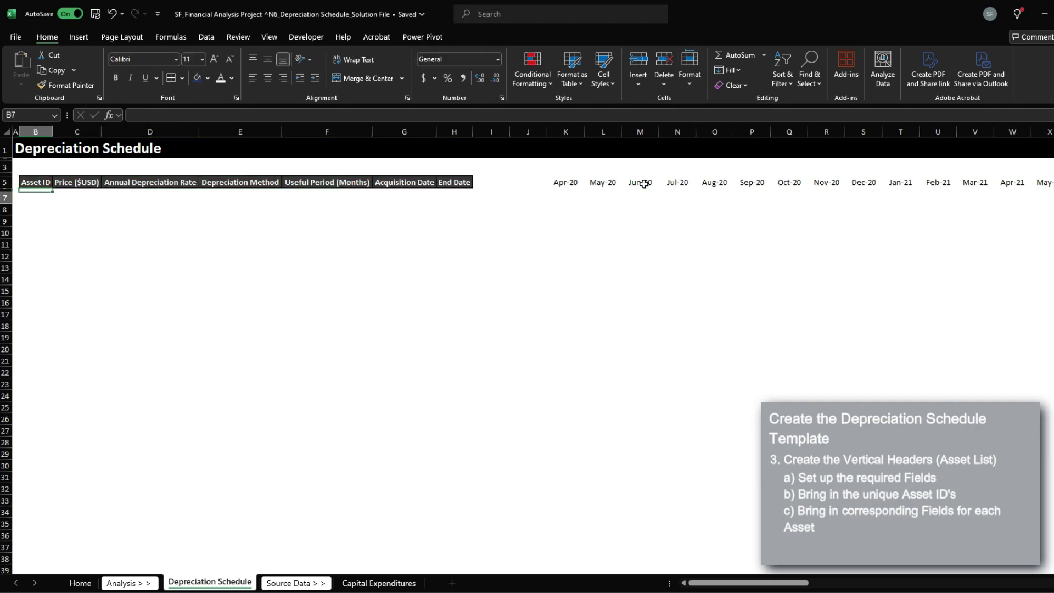
text(=UNIQUE()
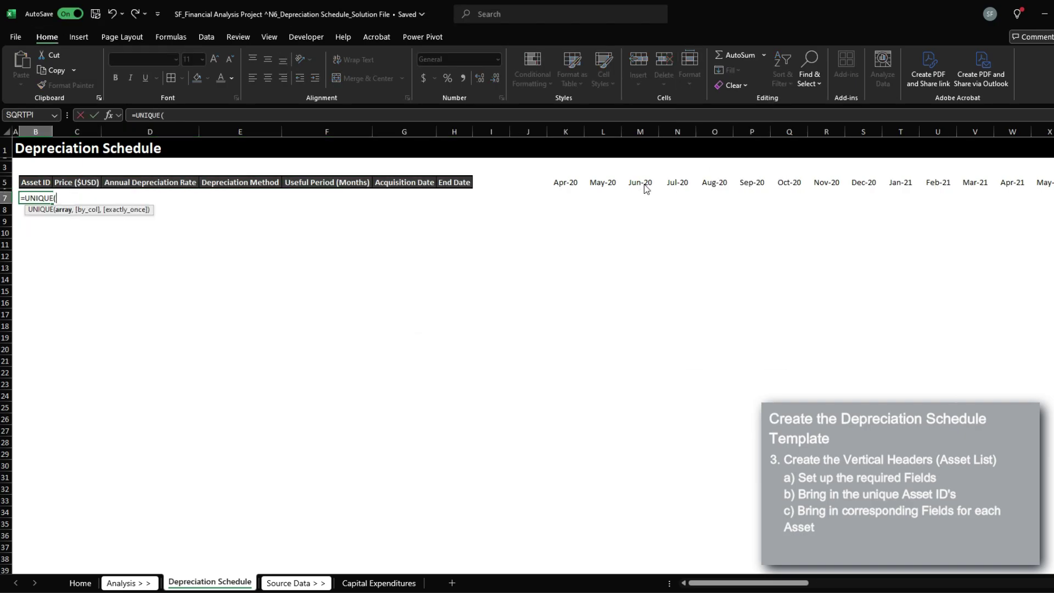
key(ctrl+Page_Down)
key(ctrl+Page_Down)
key(Down)
key(Down)
key(ctrl+space)
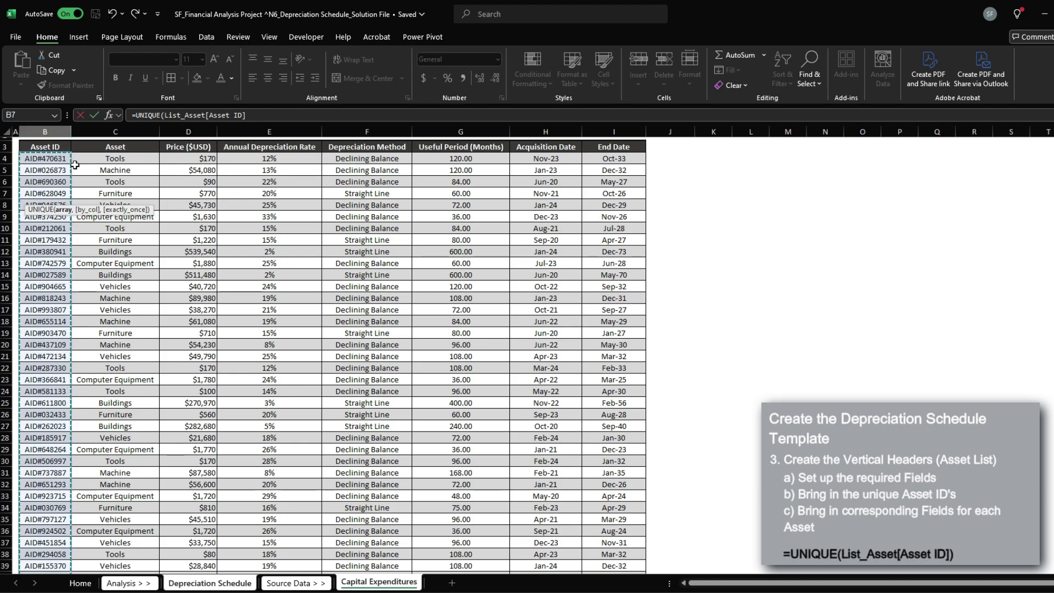
key(Tab)
Begin an XLOOKUP formula in C7 with the column-locked asset ID reference $B7 as the lookup value
text(=)
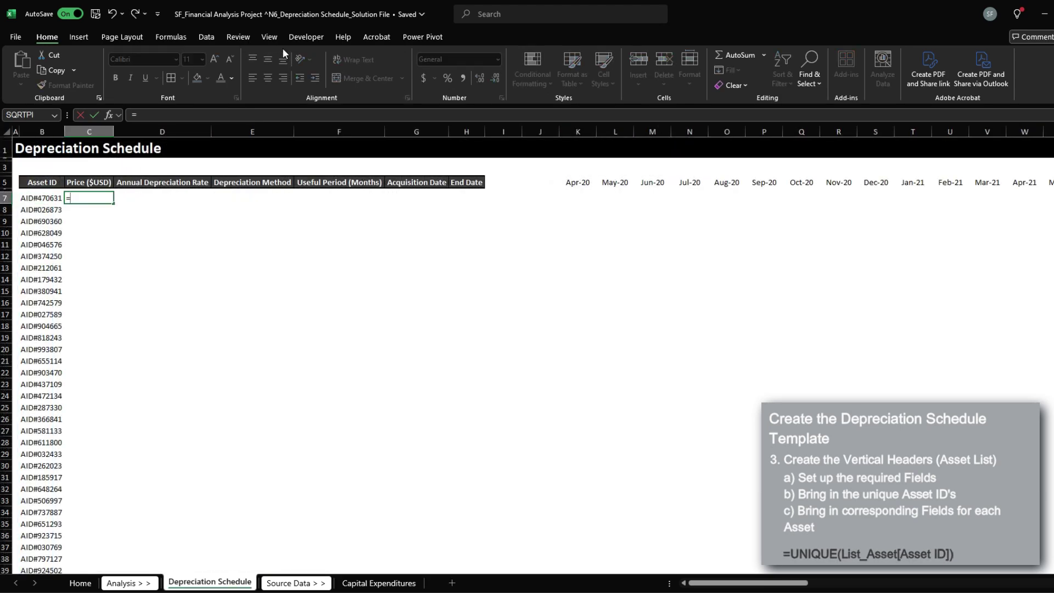
text(xlook)
key(Tab)
key(Left)
key(F4)
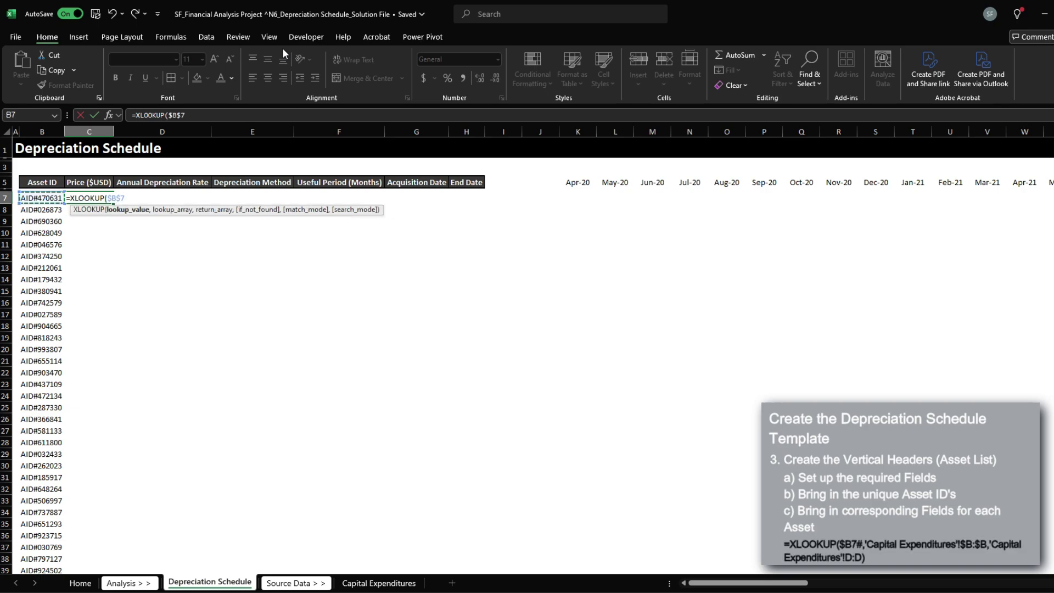
key(F4)
key(F4)
text(,)
Complete the C7 XLOOKUP with 'Capital Expenditures'!$B:$B as the lookup array and 'Capital Expenditures'!D:D as the return array
key(ctrl+Page_Down)
key(ctrl+Page_Down)
click(41, 191)
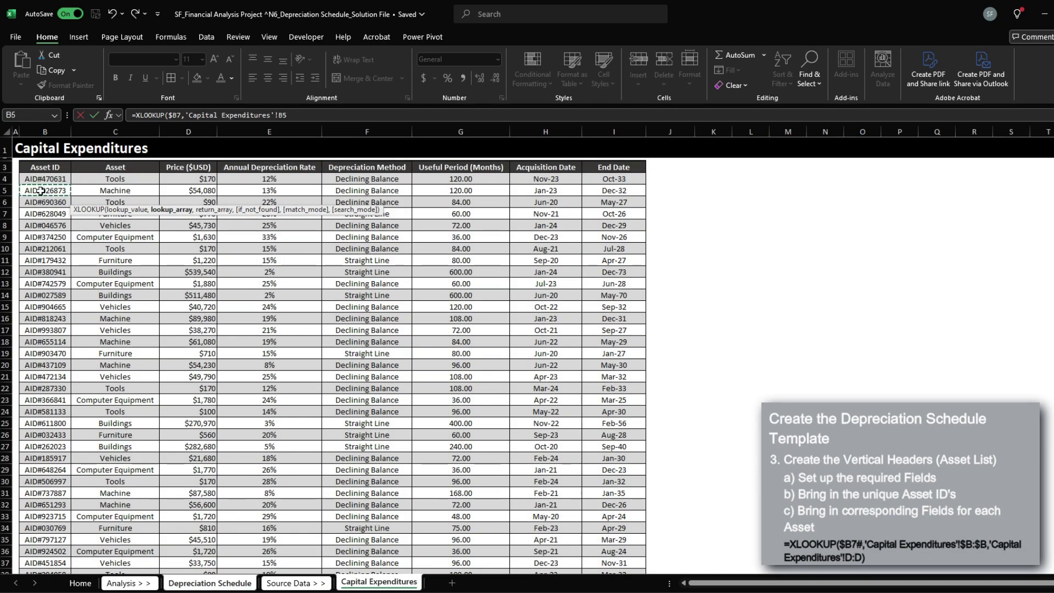
key(ctrl+space)
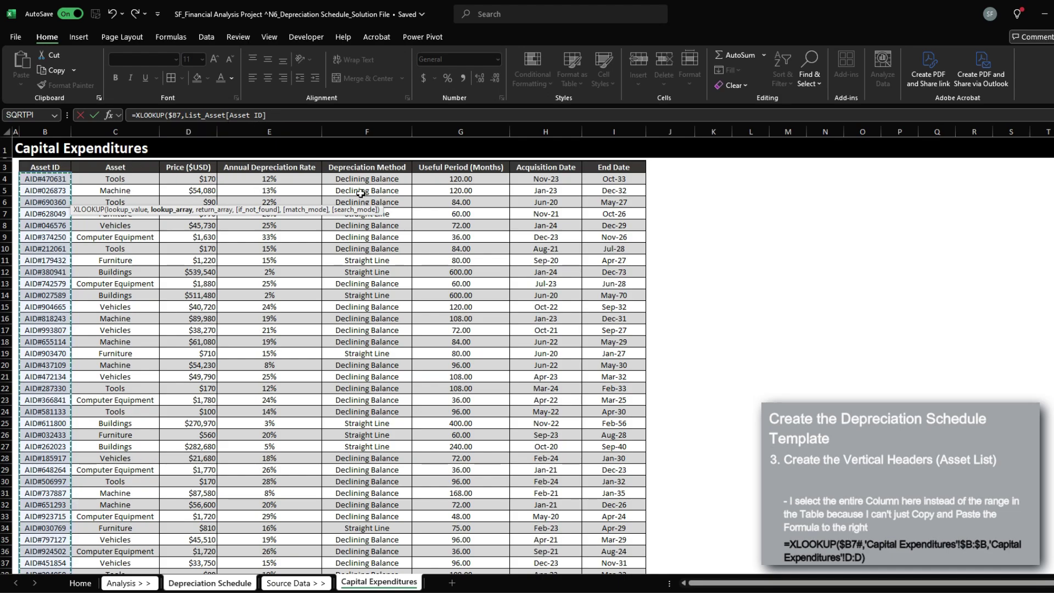
click(47, 133)
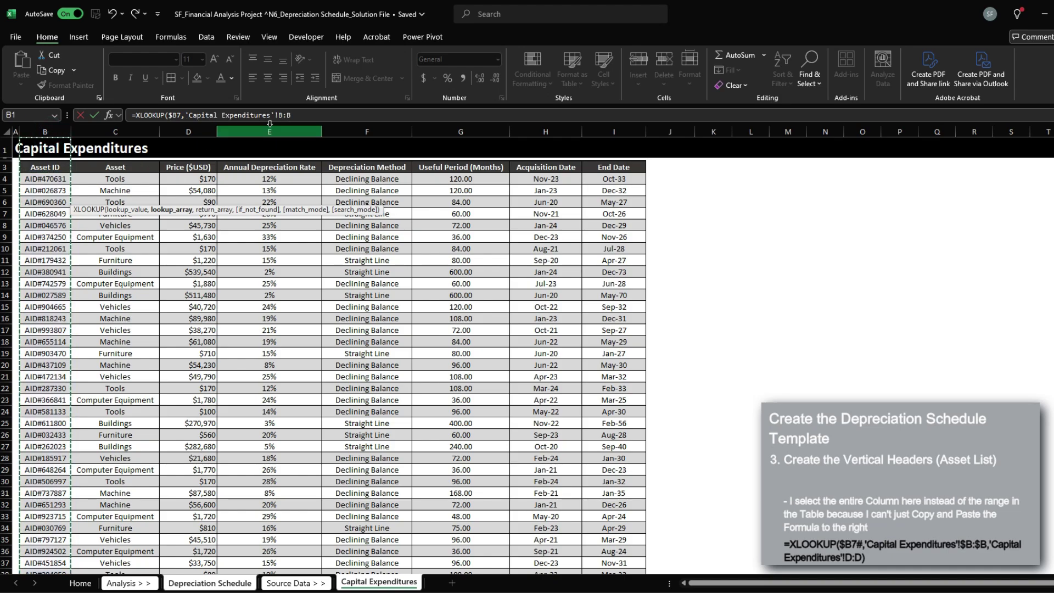
text(,)
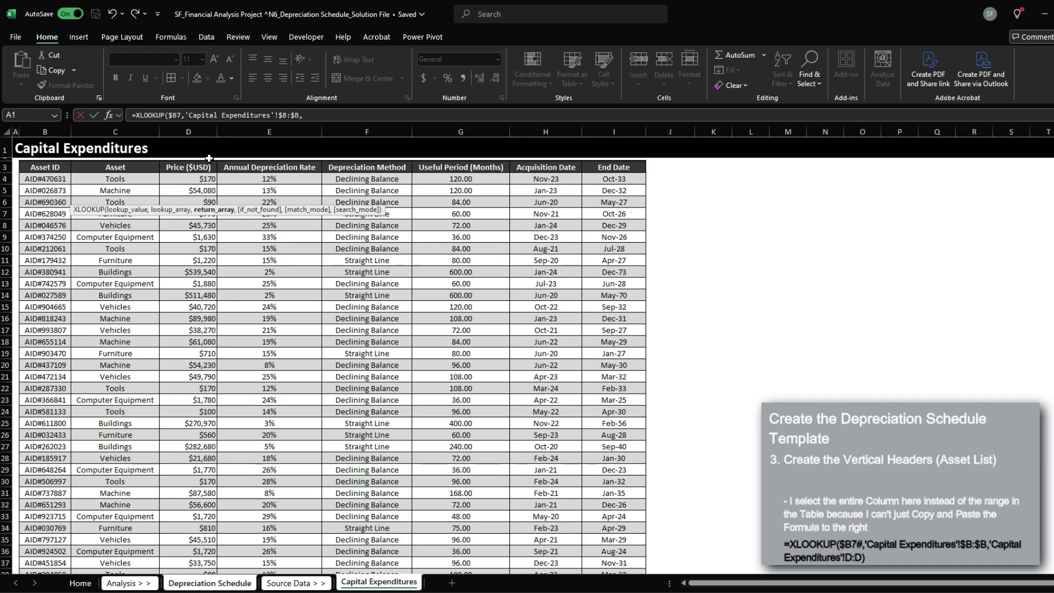
click(189, 132)
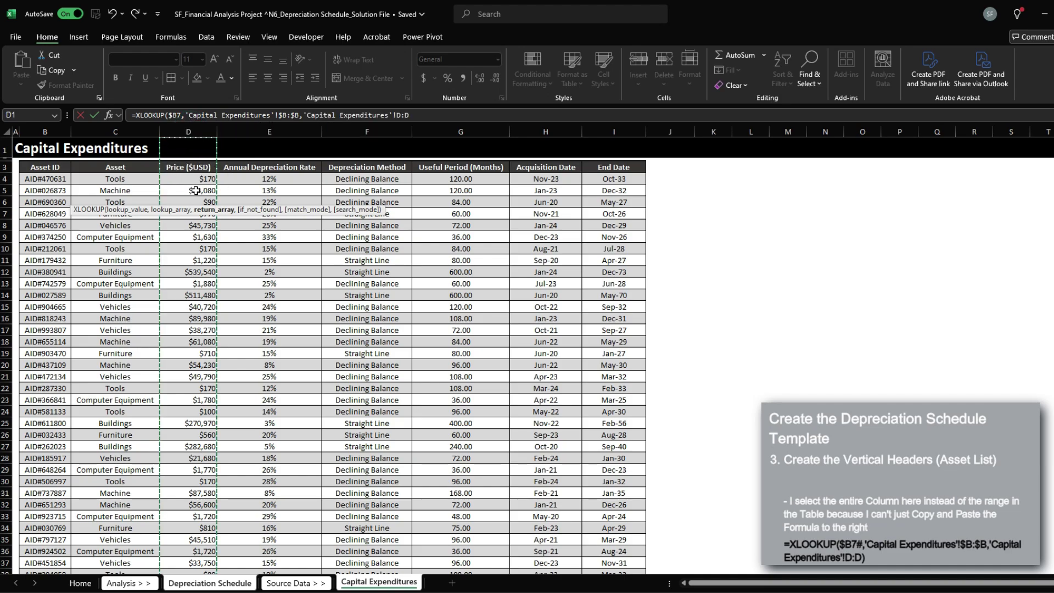
text())
key(Return)
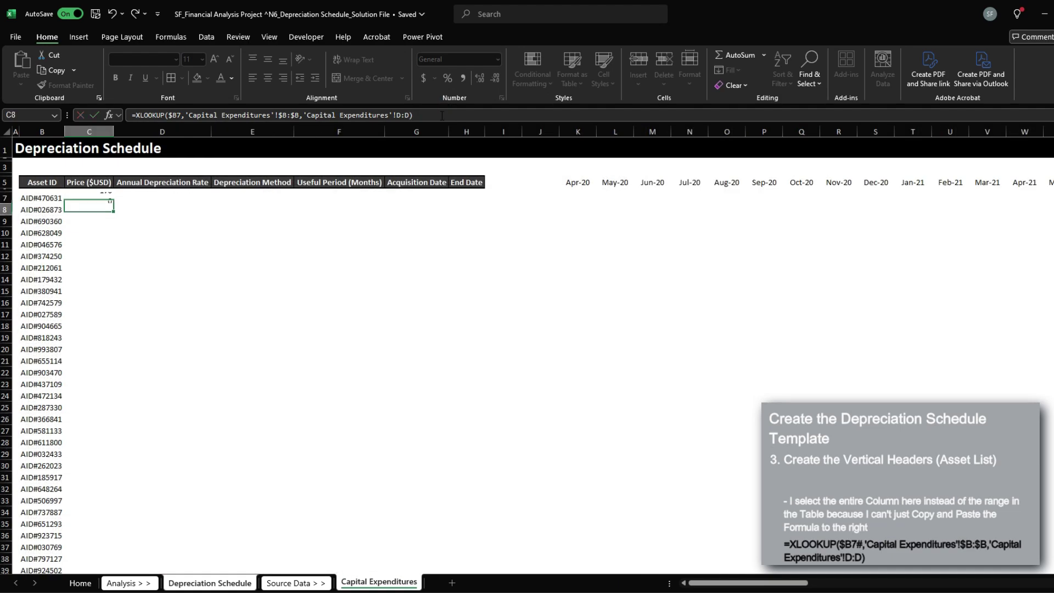
Copy the C7 XLOOKUP formula across row 7 through the End Date column, filling D7:H7
key(Up)
key(ctrl+c)
key(Right)
key(ctrl+v)
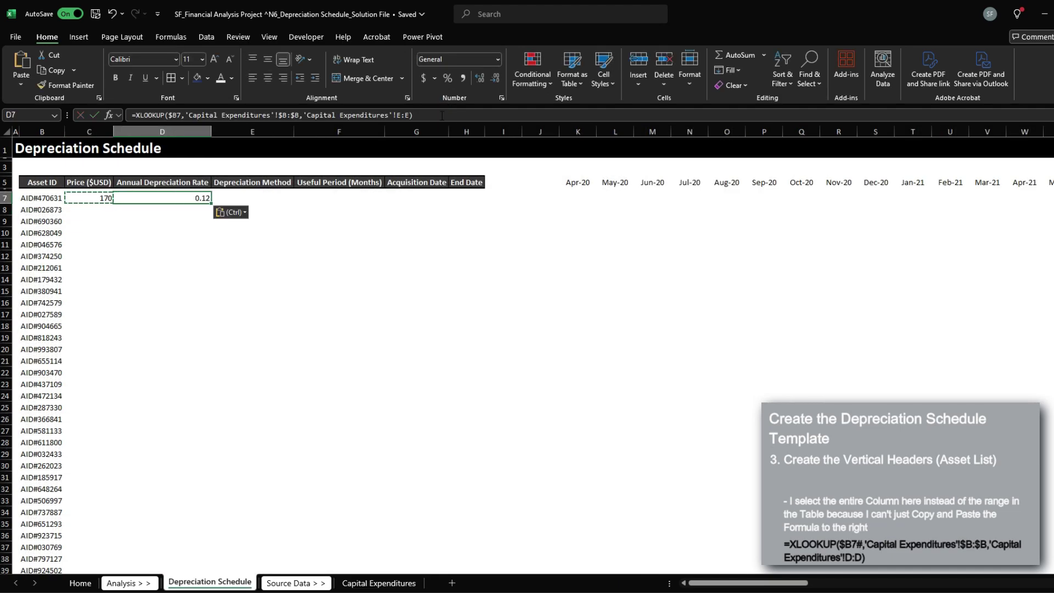
key(ctrl+z)
key(Left)
key(shift+Right)
key(shift+Right)
key(shift+Right)
key(shift+Right)
key(shift+Right)
key(ctrl+v)
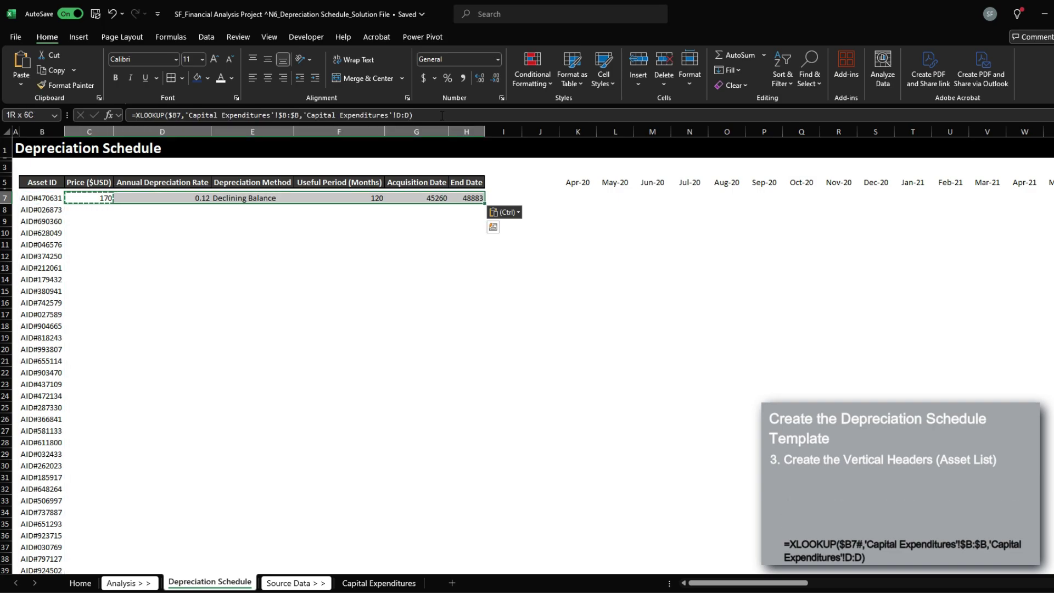
Change the lookup value in the C7 formula to the spill reference $B7# so it covers every asset ID
key(ctrl+z)
key(Left)
key(F2)
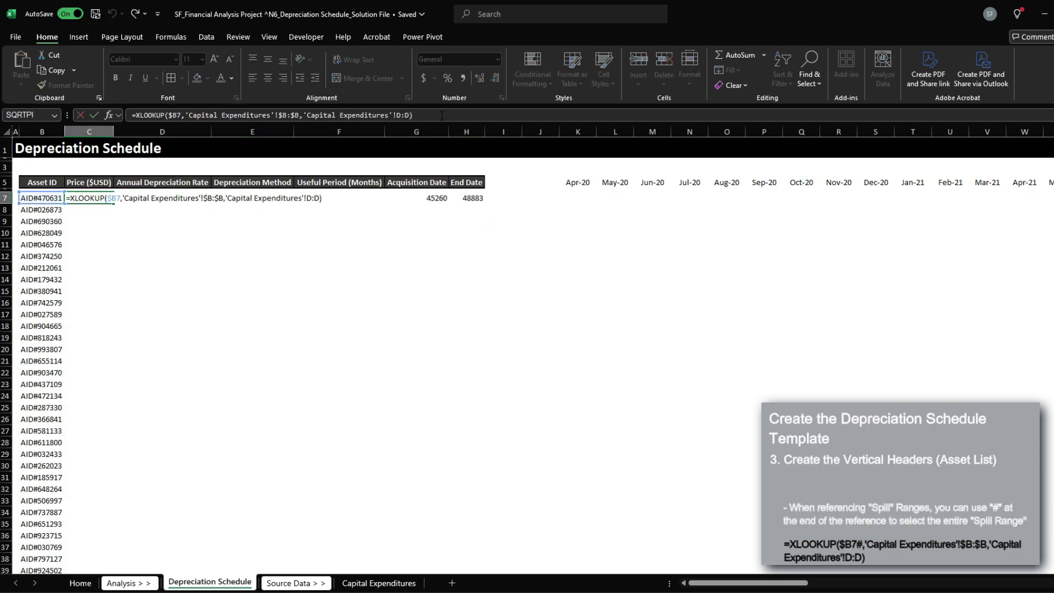
click(122, 199)
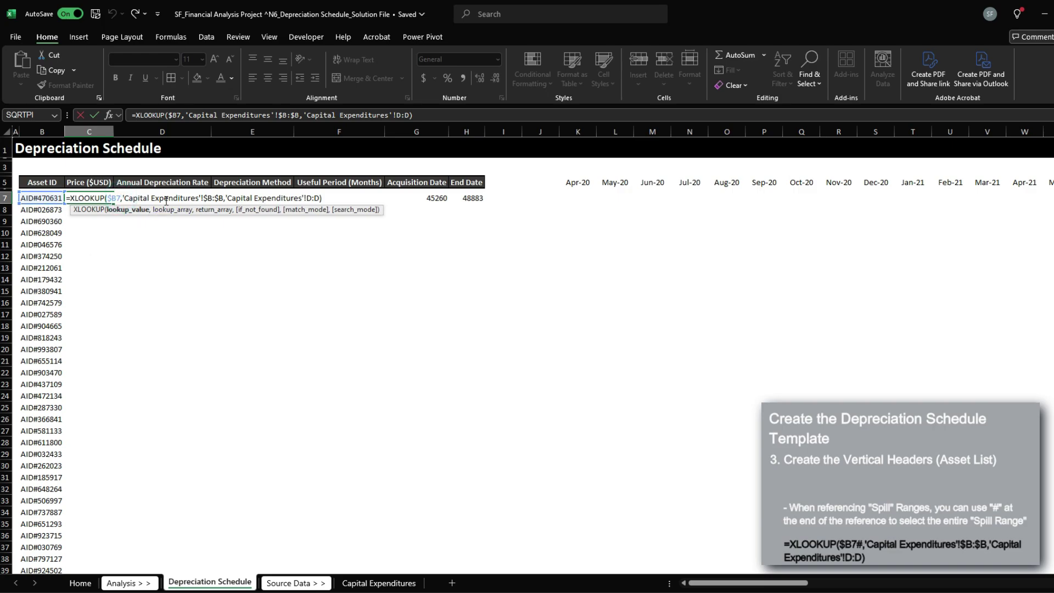
text(#)
key(ctrl+Return)
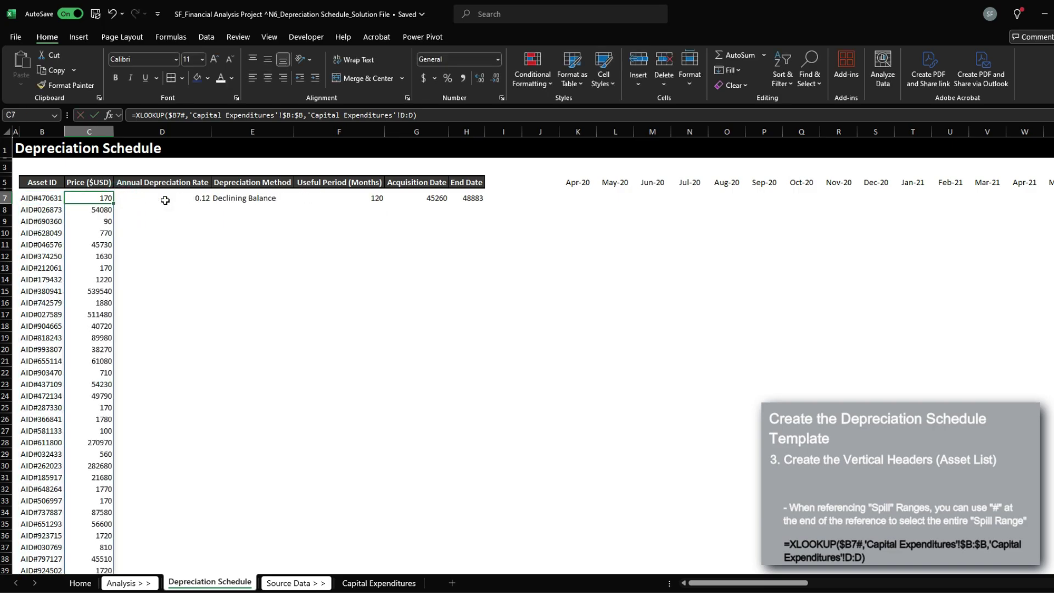
Format the Price ($USD) values in column C with thousands separators and no decimals
key(ctrl+shift+Down)
key(Left)
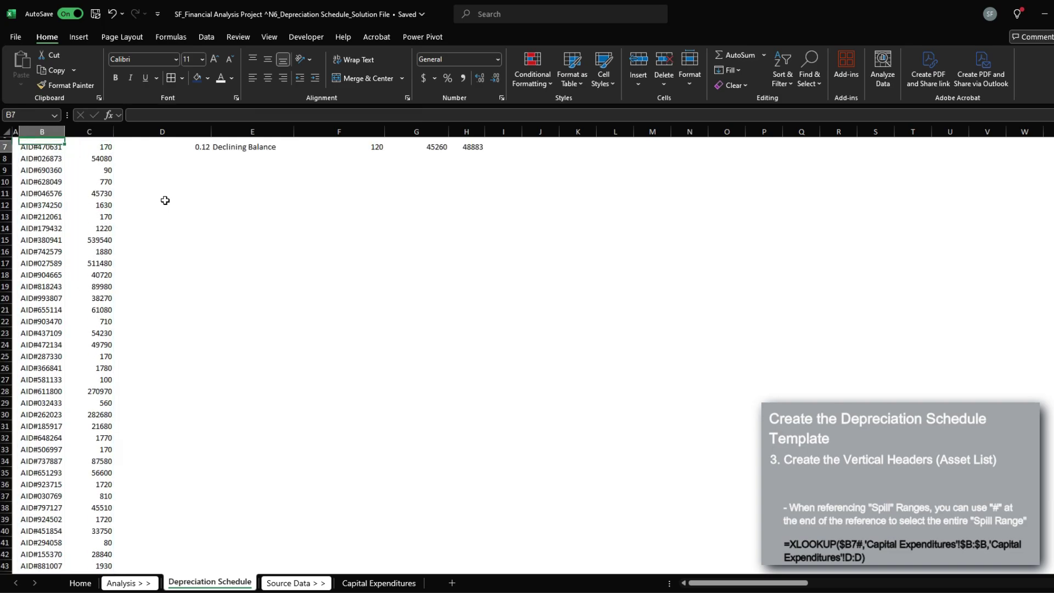
key(ctrl+shift+Down)
key(Right)
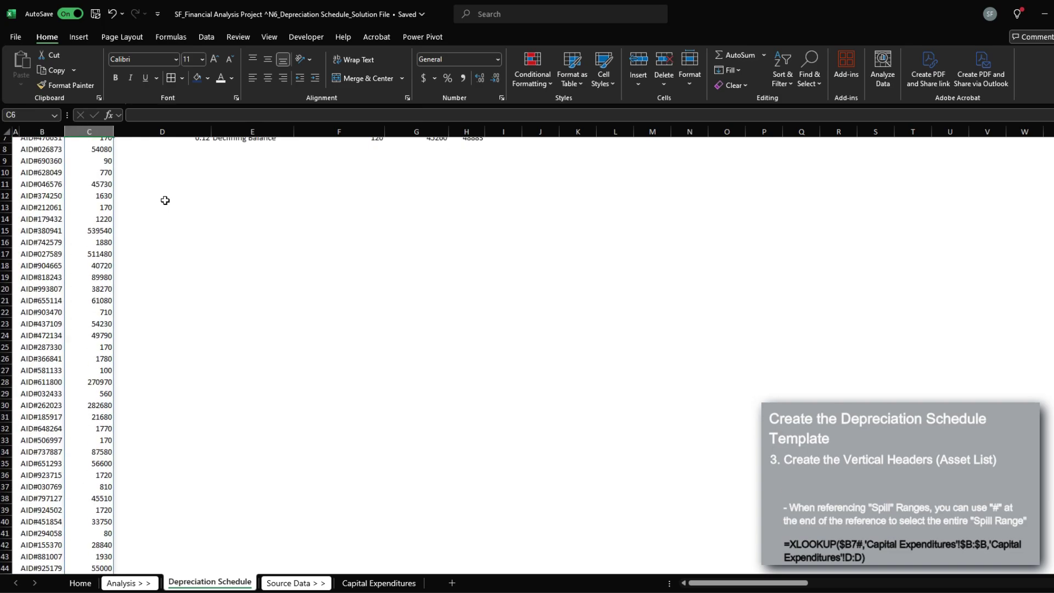
key(F2)
key(Escape)
Replace every $B7 with $B7# in the D7:H7 formulas using Find and Replace
key(Right)
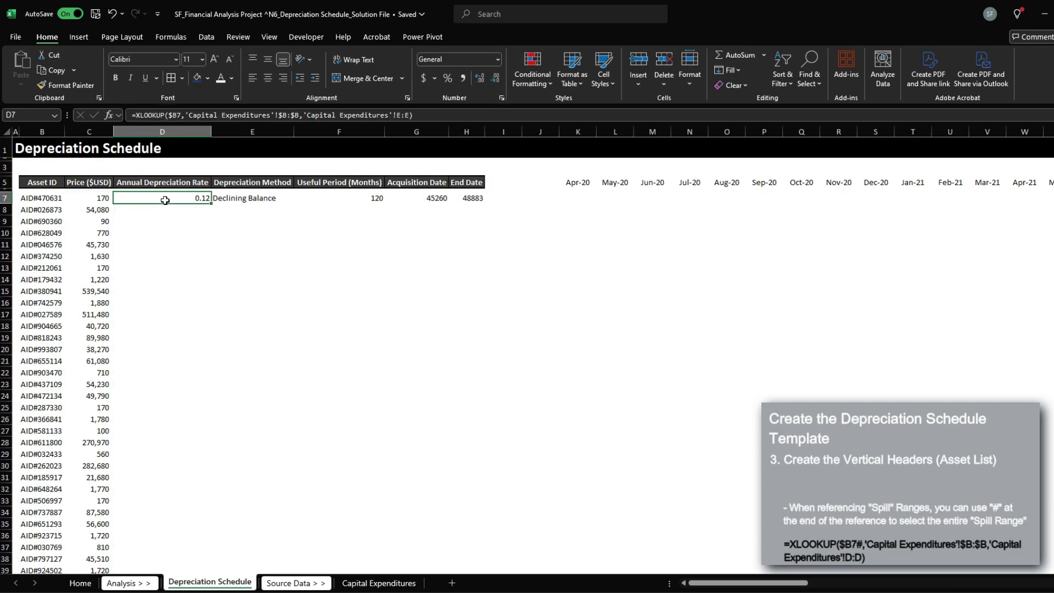
key(ctrl+shift+Right)
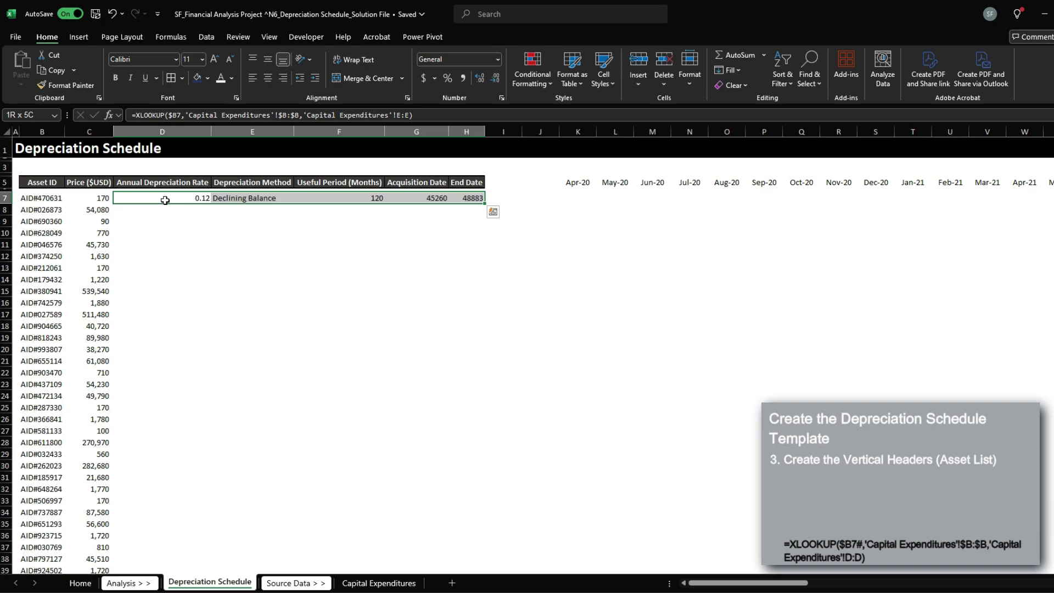
key(ctrl+h)
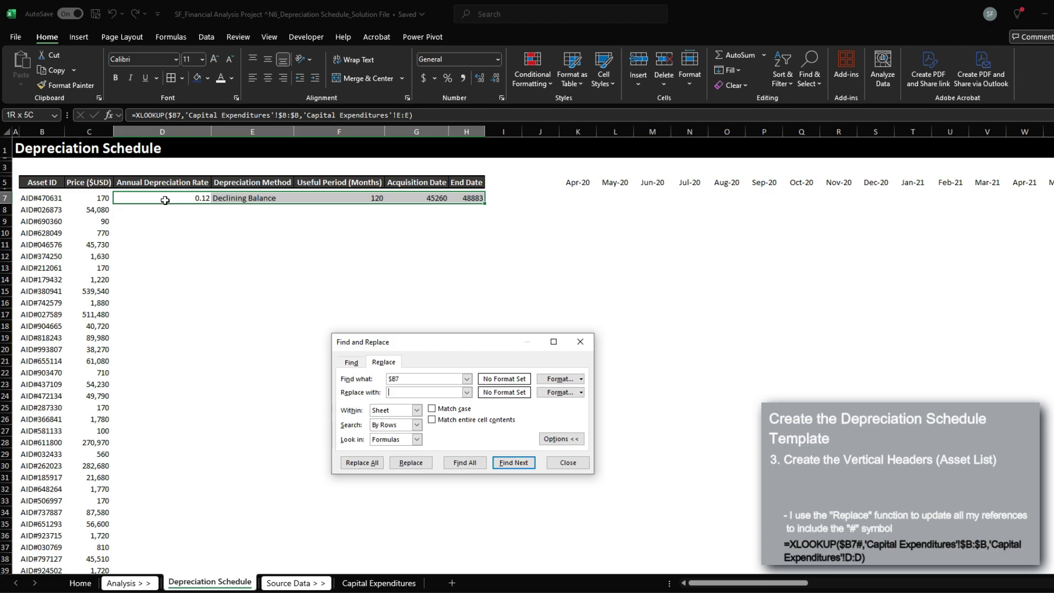
text($B7#)
click(361, 463)
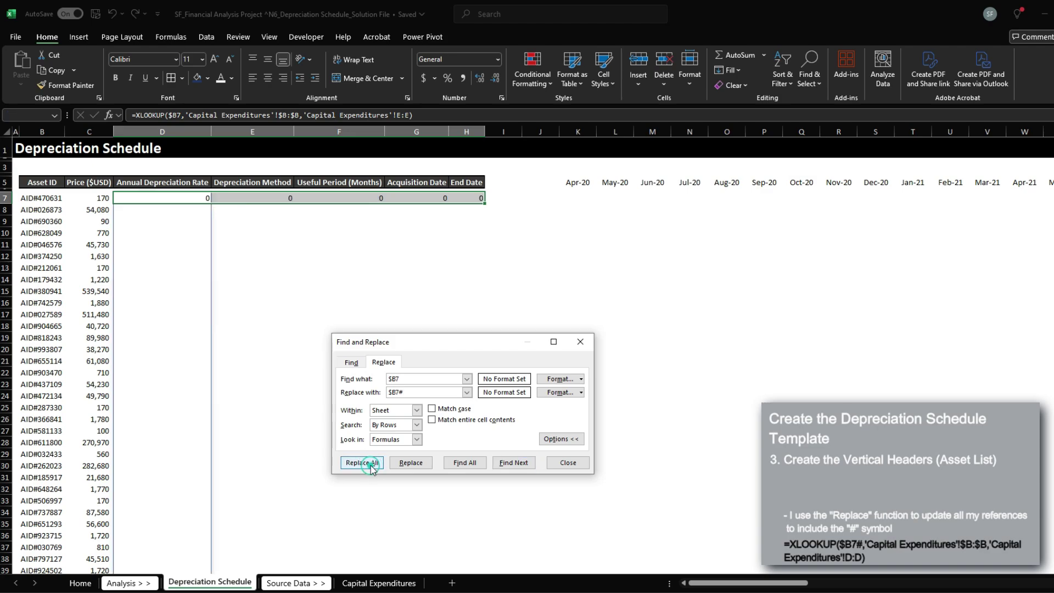
key(Return)
key(Escape)
Add thin grey borders to B7:H70, centre columns D to H, and format rates as whole percentages and dates as mmm-yy
click(184, 222)
key(Up)
key(Up)
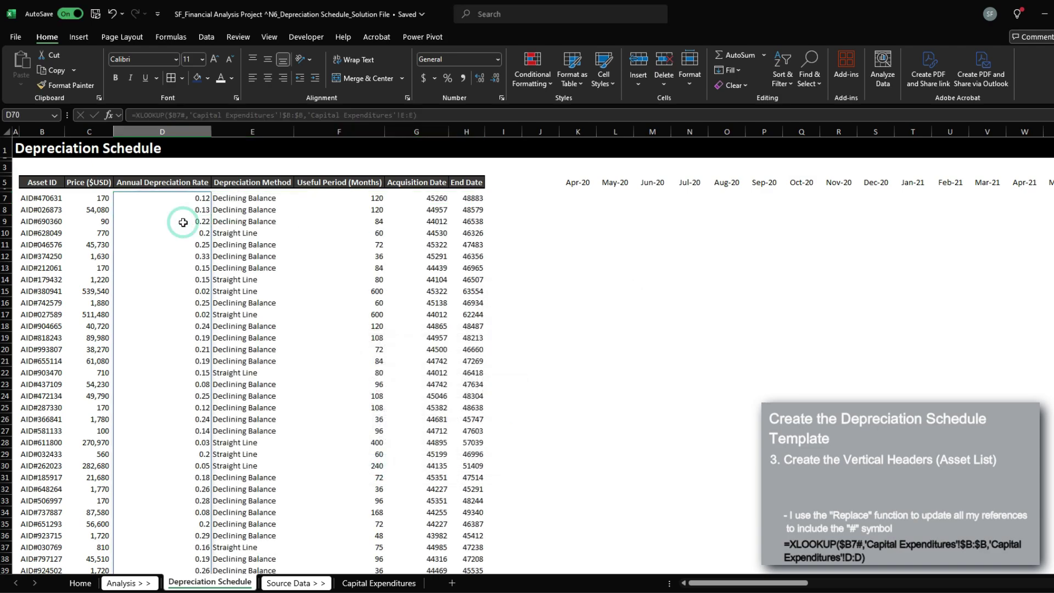
scroll(184, 222, down, 1)
scroll(183, 222, up, 1)
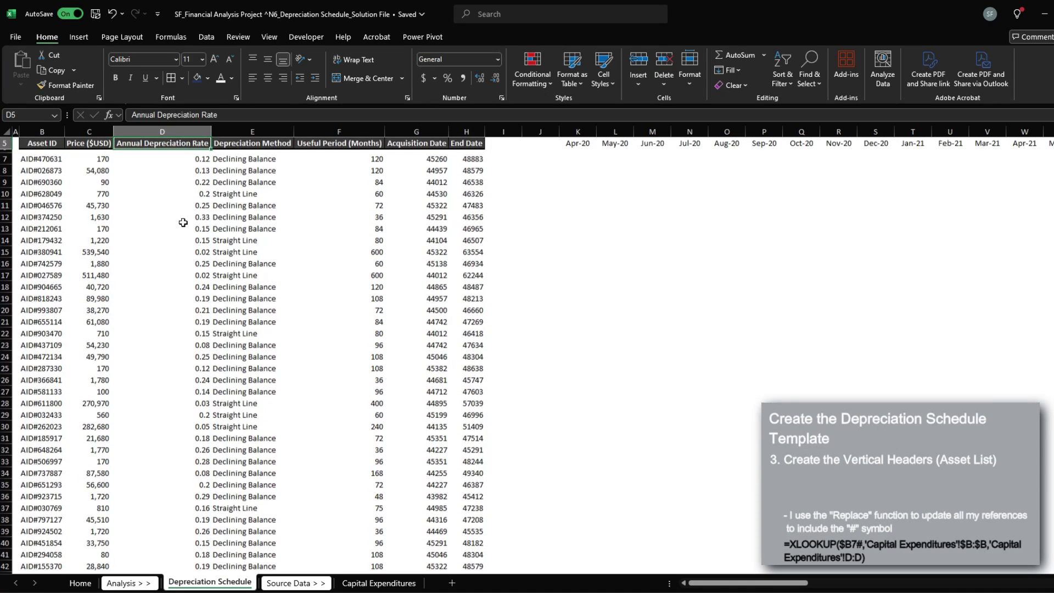
key(Right)
key(Right)
key(Right)
key(Right)
key(ctrl+shift+Down)
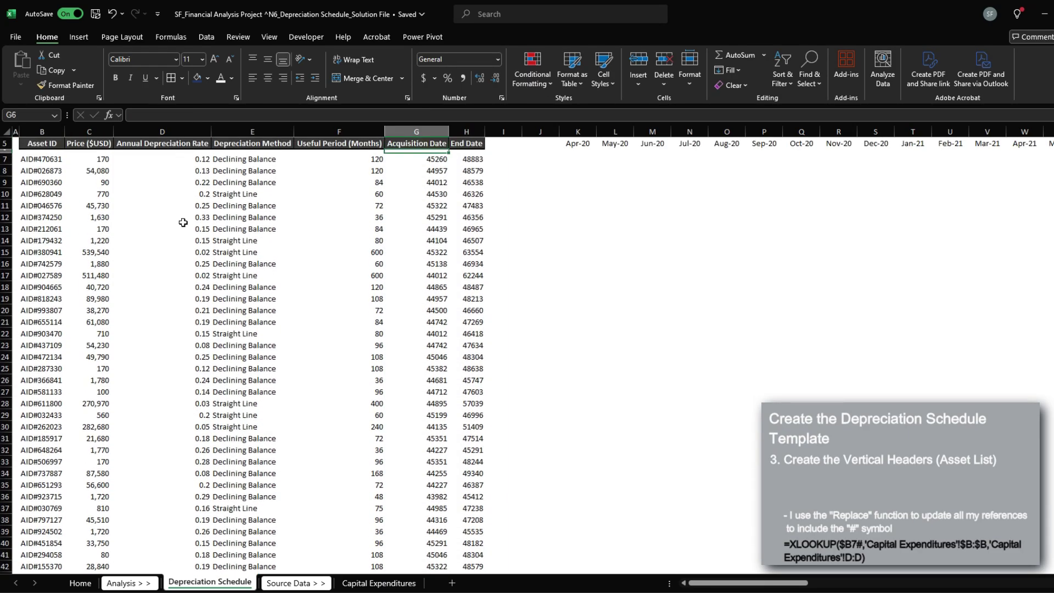
key(ctrl+Down)
key(ctrl+Up)
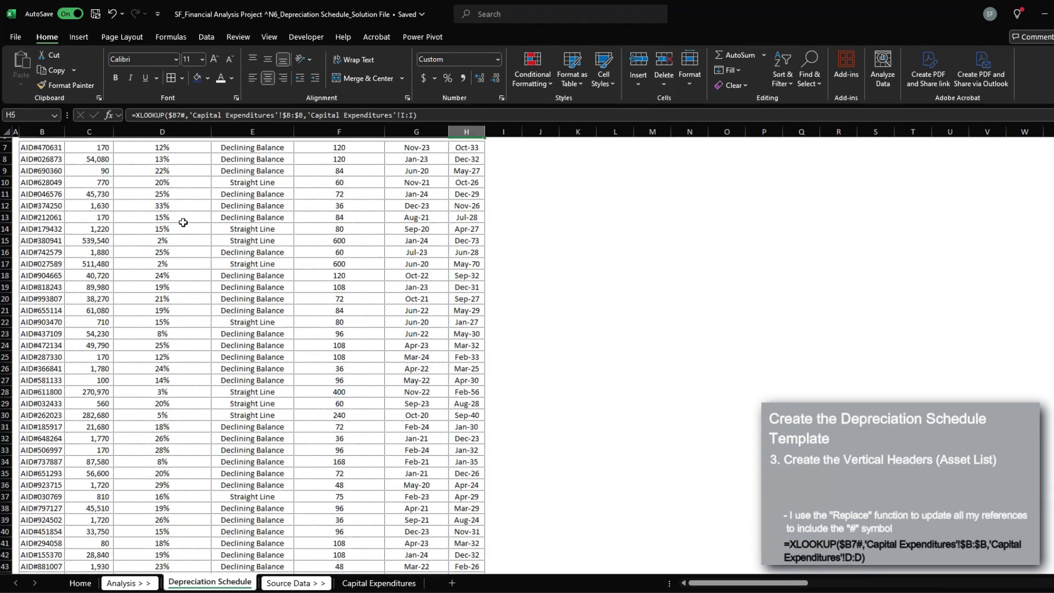
Format the month headers in row 5 from Apr-20 onward with a dark blue fill and bold white text
key(ctrl+Up)
key(ctrl+Down)
key(ctrl+Left)
key(ctrl+Up)
key(ctrl+Up)
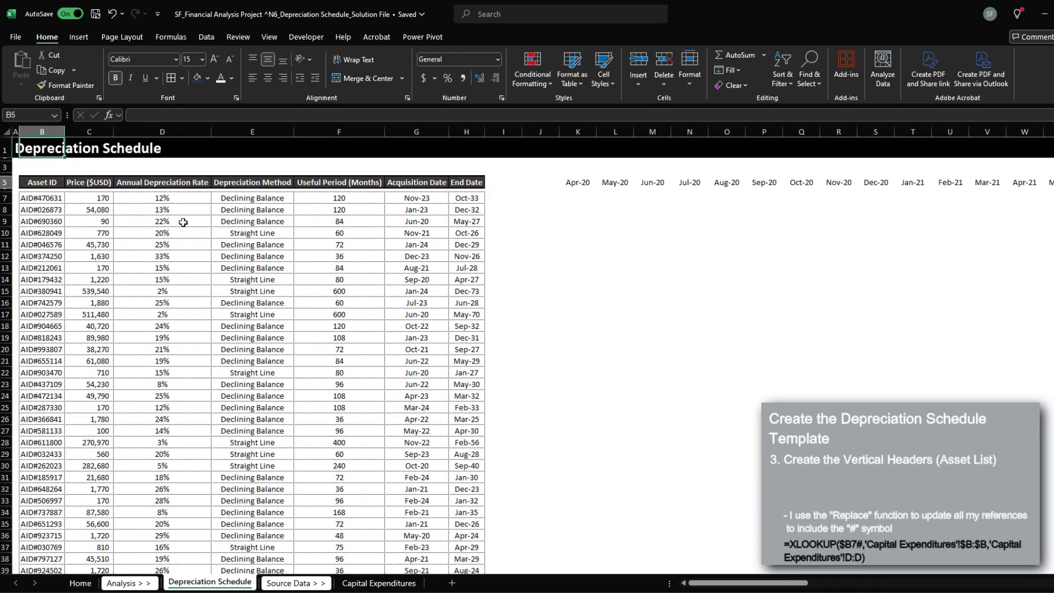
key(Right)
key(Right)
key(ctrl+Down)
key(ctrl+z)
Set the width of spacer column I to 1
key(Left)
key(Left)
key(alt+h)
text(ow)
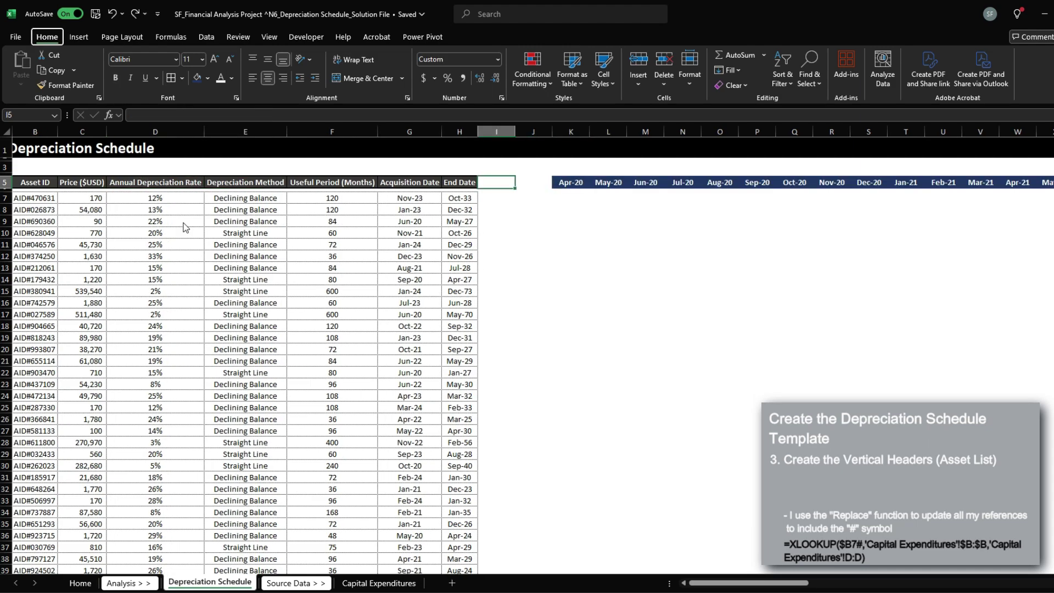
text(1)
key(Return)
Examine the empty calculation area under the month headers and the asset list down to its last row
key(Right)
key(Right)
key(Down)
key(Down)
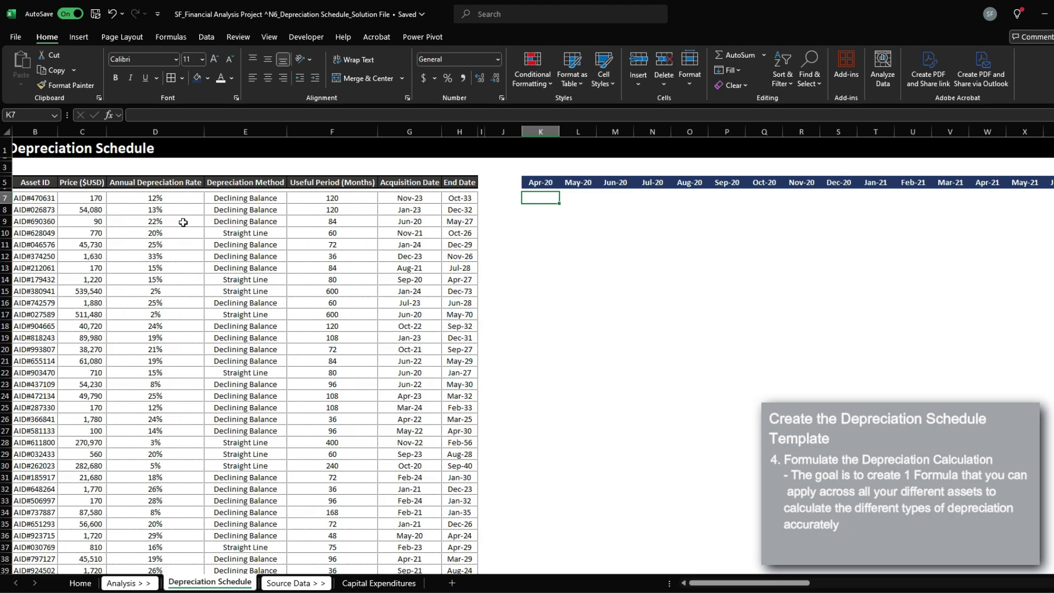
key(shift+Right)
key(shift+Right)
key(shift+Right)
key(shift+Right)
key(shift+Right)
key(shift+Right)
key(shift+Down)
key(shift+Down)
key(shift+Down)
key(shift+Down)
key(shift+Down)
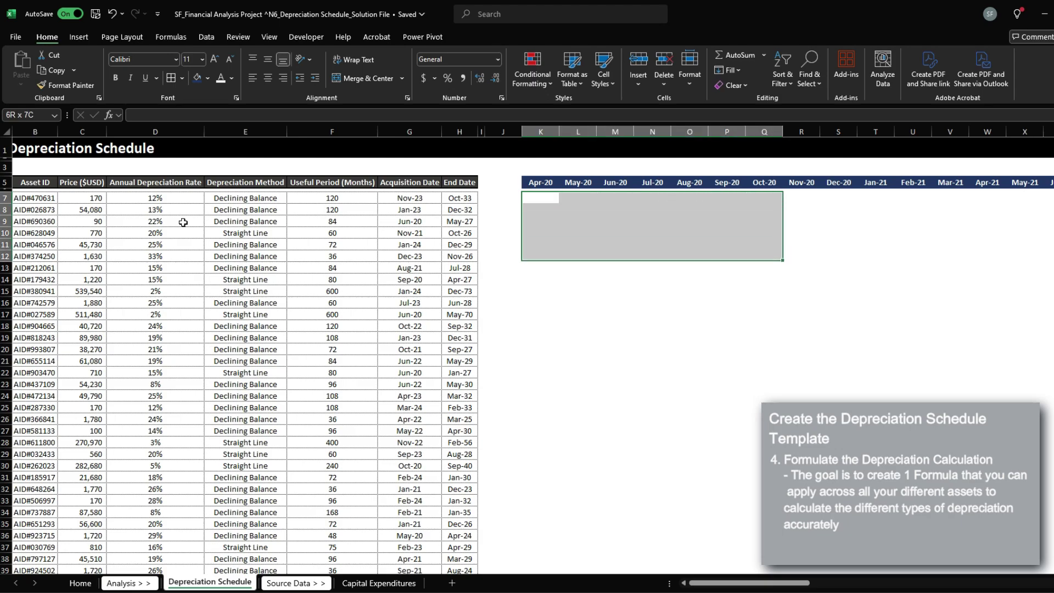
scroll(385, 335, down, 10)
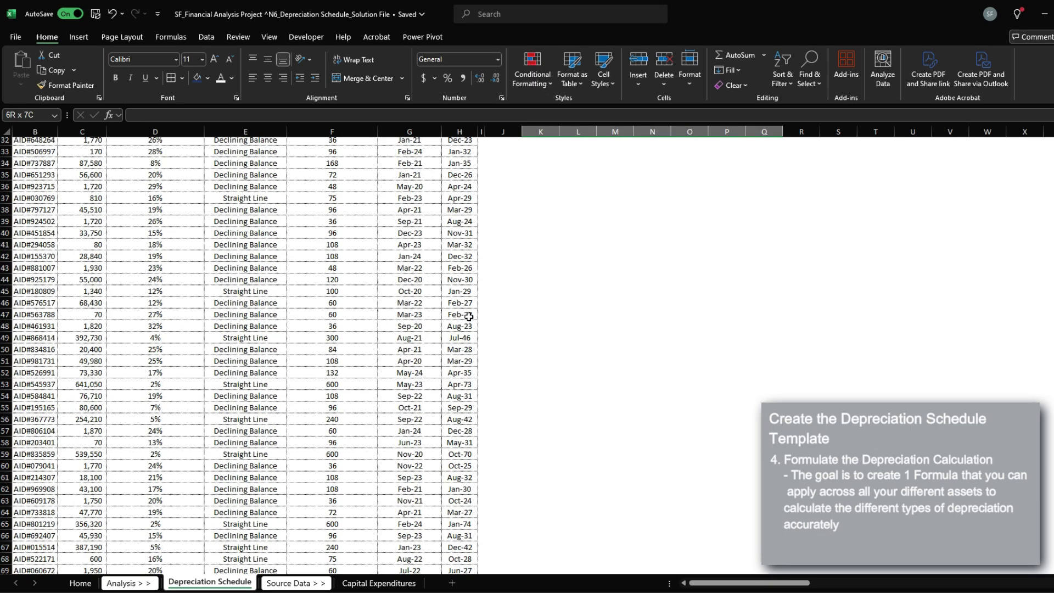
scroll(470, 317, down, 3)
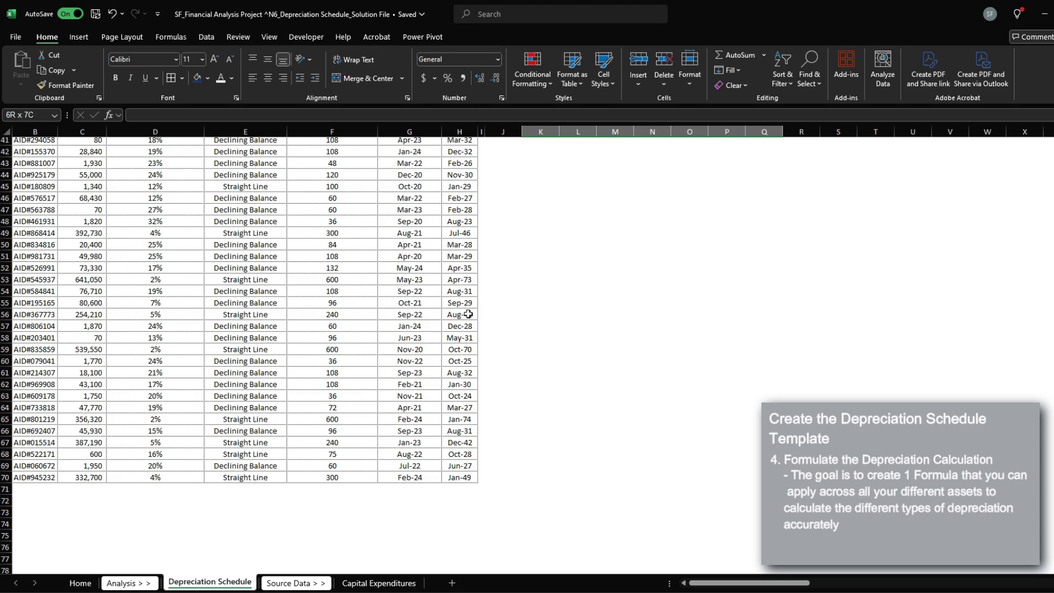
scroll(468, 314, up, 13)
Start a formula in K10 with IF(AND( and the condition that month K$5 is on or after acquisition date $G10
click(537, 232)
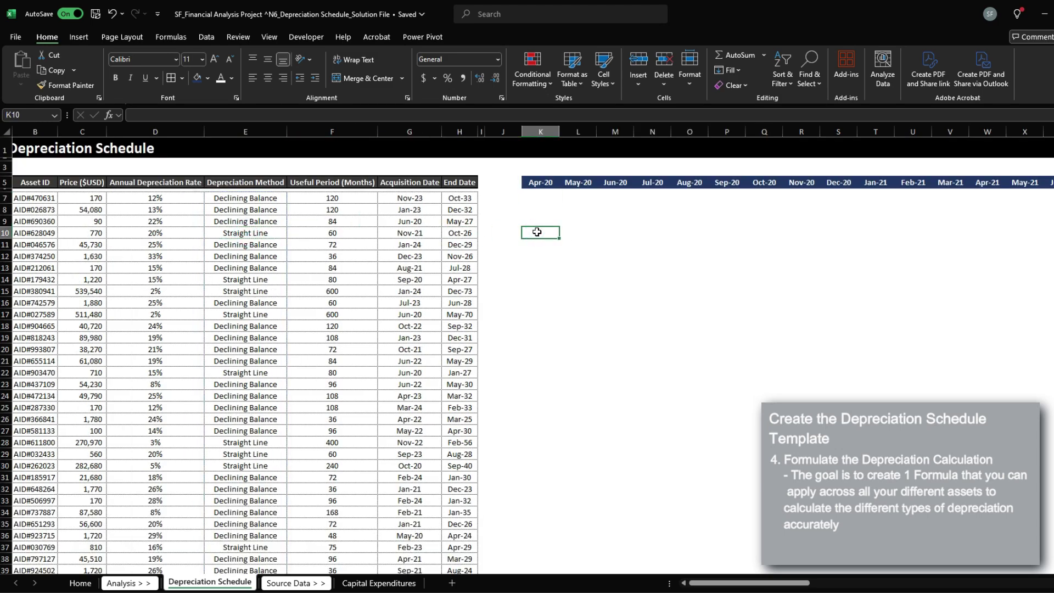
text(=)
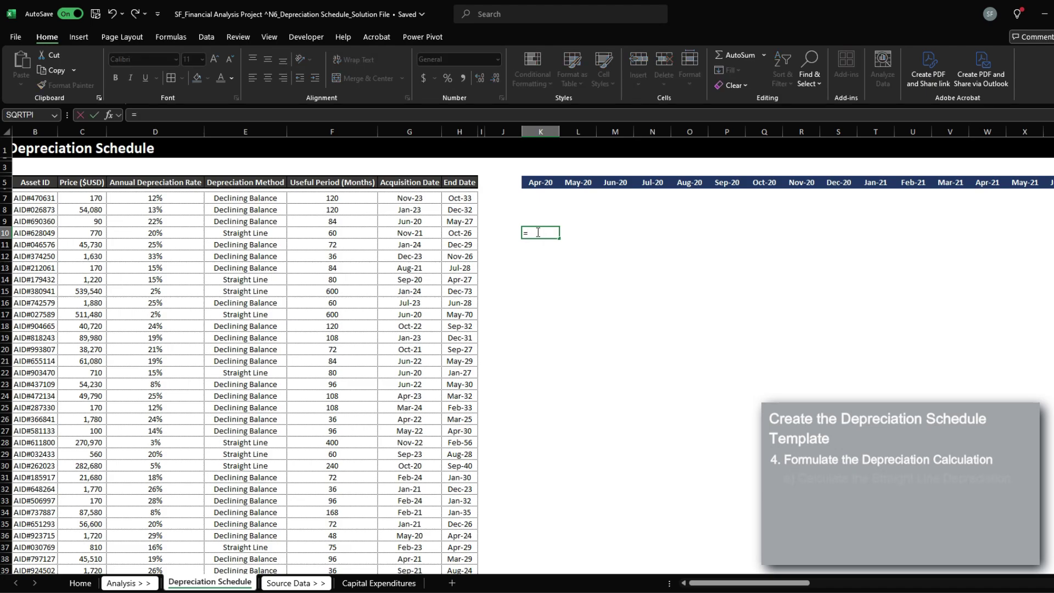
text(I)
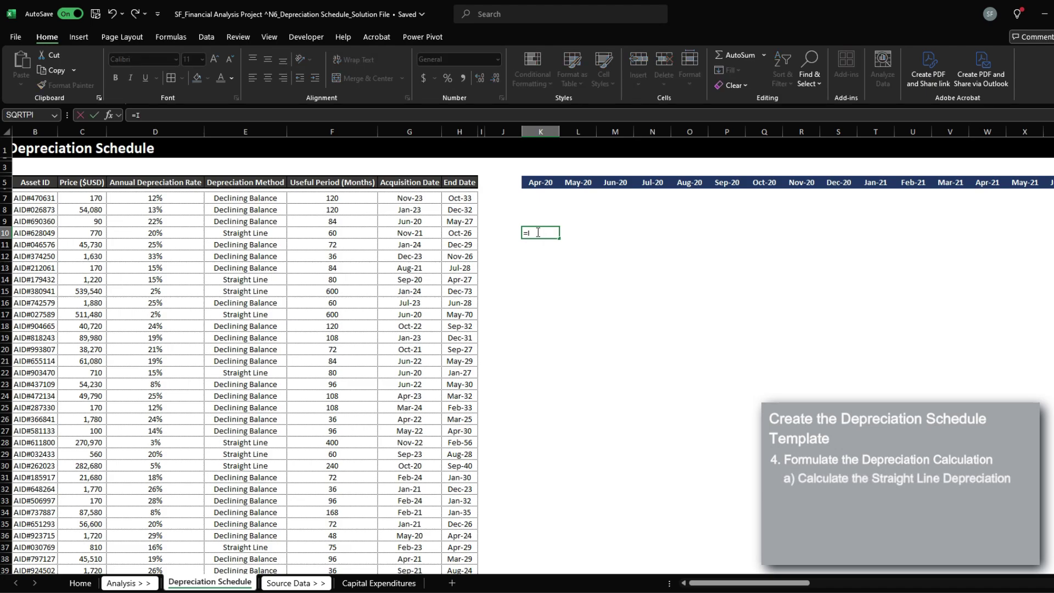
text(F(AND()
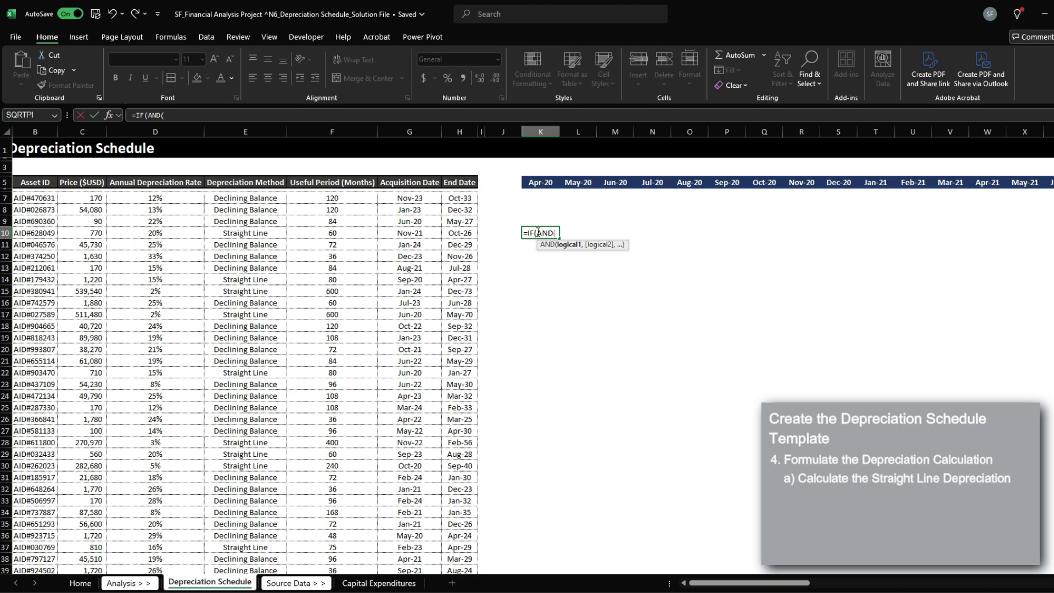
click(547, 182)
key(F4)
key(F4)
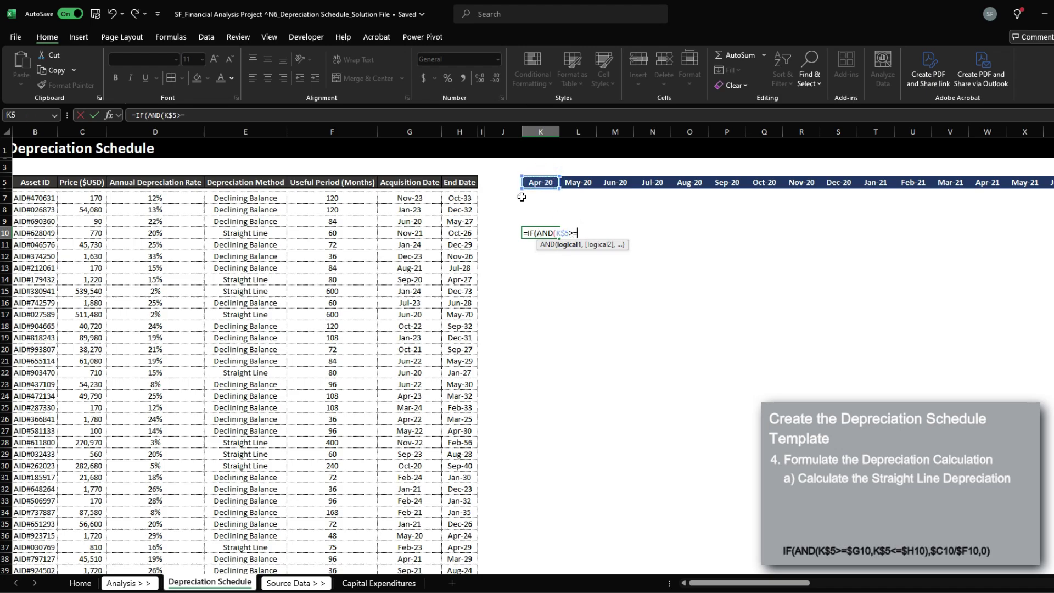
click(410, 233)
key(F4)
key(F4)
key(F4)
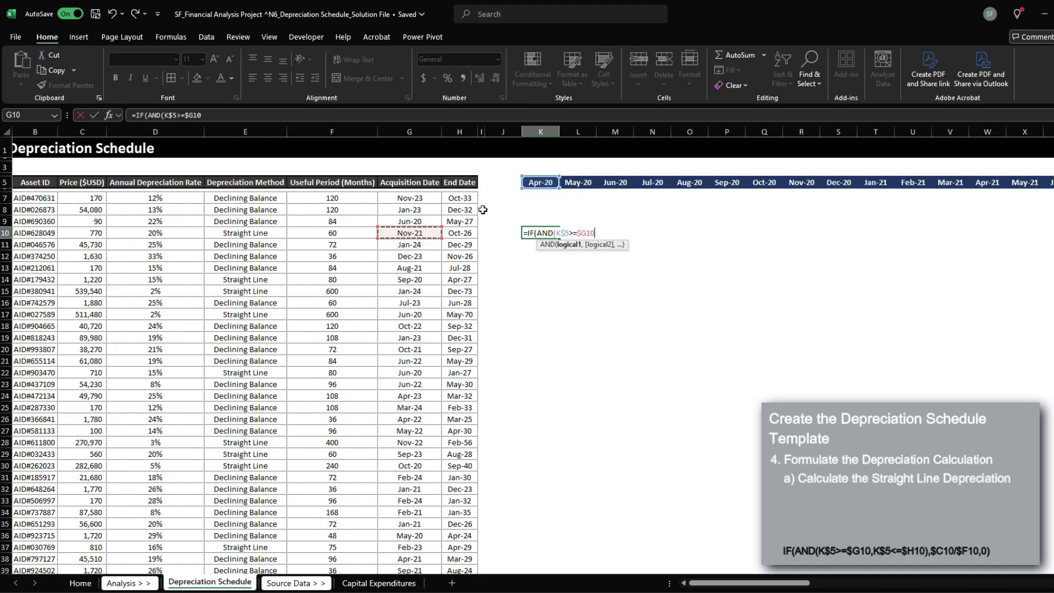
Add the second AND condition to the K10 formula, requiring month K$5 to be on or before end date $H10
text(,)
key(Up)
key(Up)
key(Up)
key(Up)
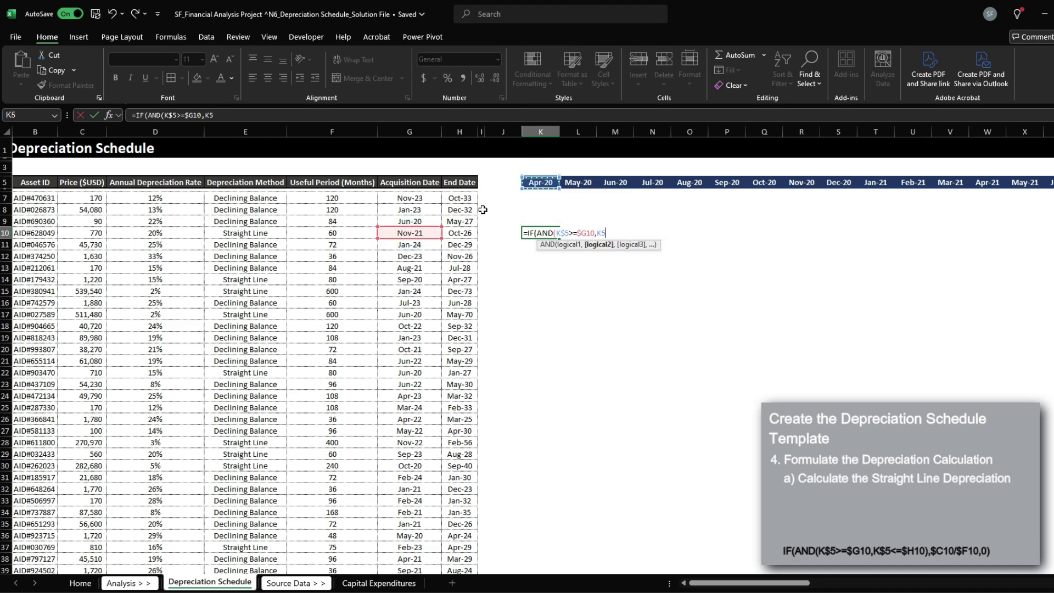
key(F4)
key(F4)
text(<=)
key(Left)
key(Left)
key(Left)
key(F4)
key(F4)
key(F4)
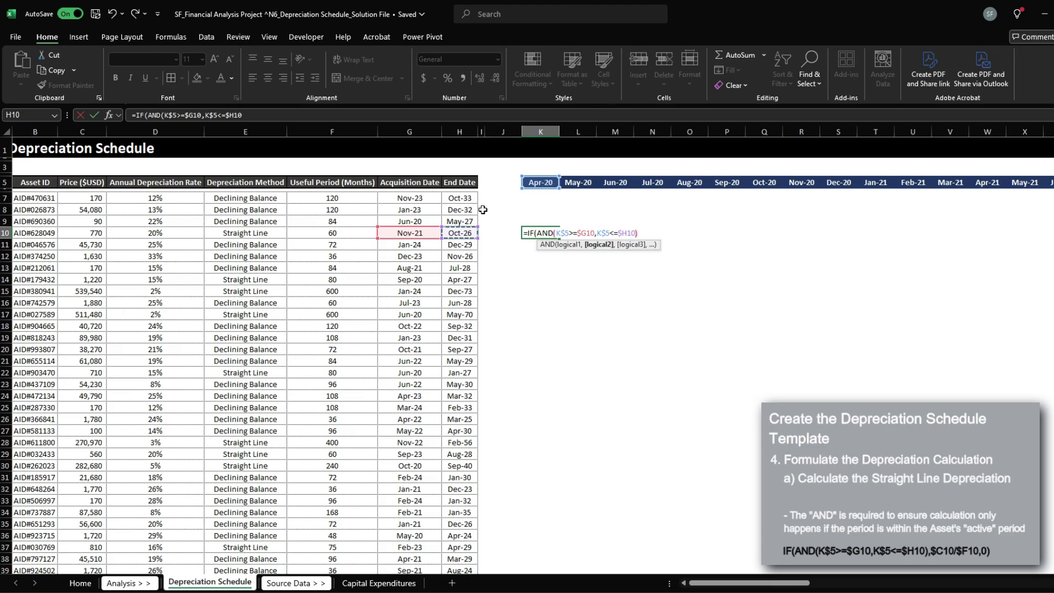
Complete the K10 formula to return the straight-line depreciation $C10/$F10 when both conditions hold and 0 otherwise
text(),)
key(Left)
key(Left)
key(Left)
key(Left)
key(Left)
key(Left)
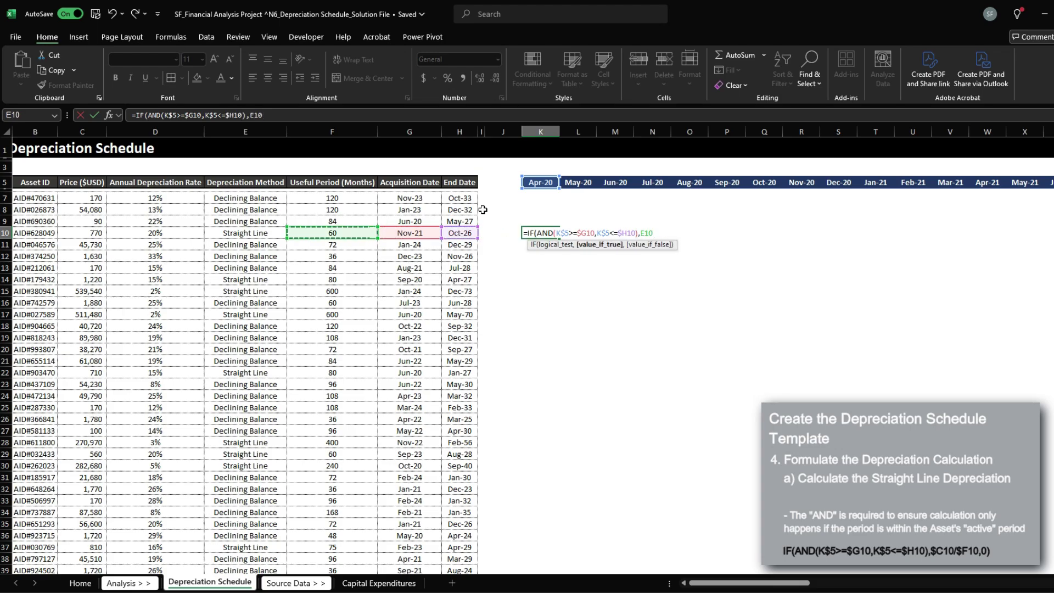
key(Left)
key(Left)
key(Left)
key(Left)
key(Right)
key(Right)
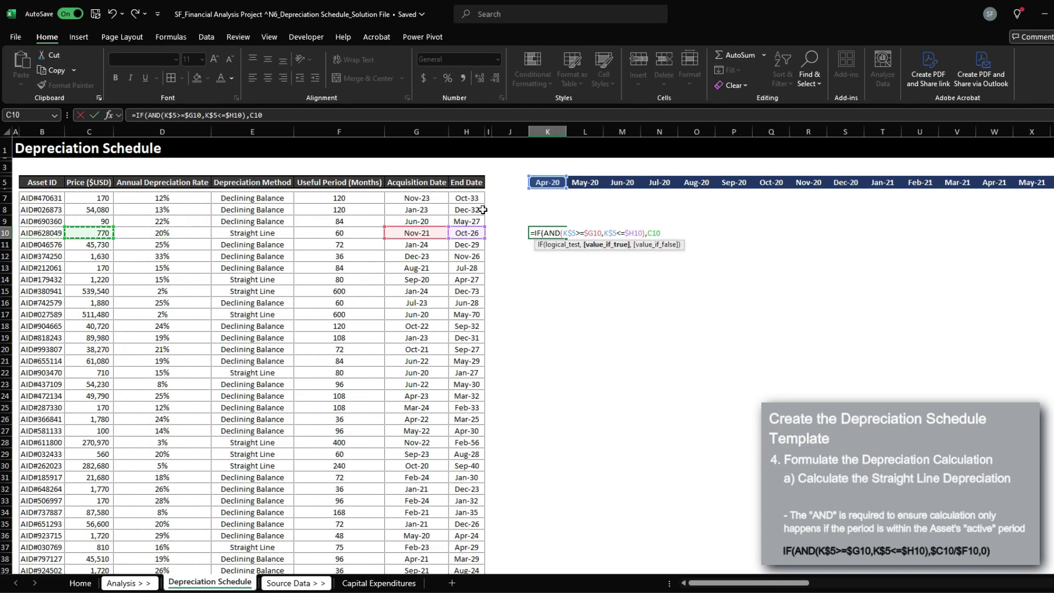
key(F4)
key(F4)
key(F4)
text(/)
key(Left)
key(Left)
key(Left)
key(Left)
key(Left)
key(F4)
key(F4)
key(F4)
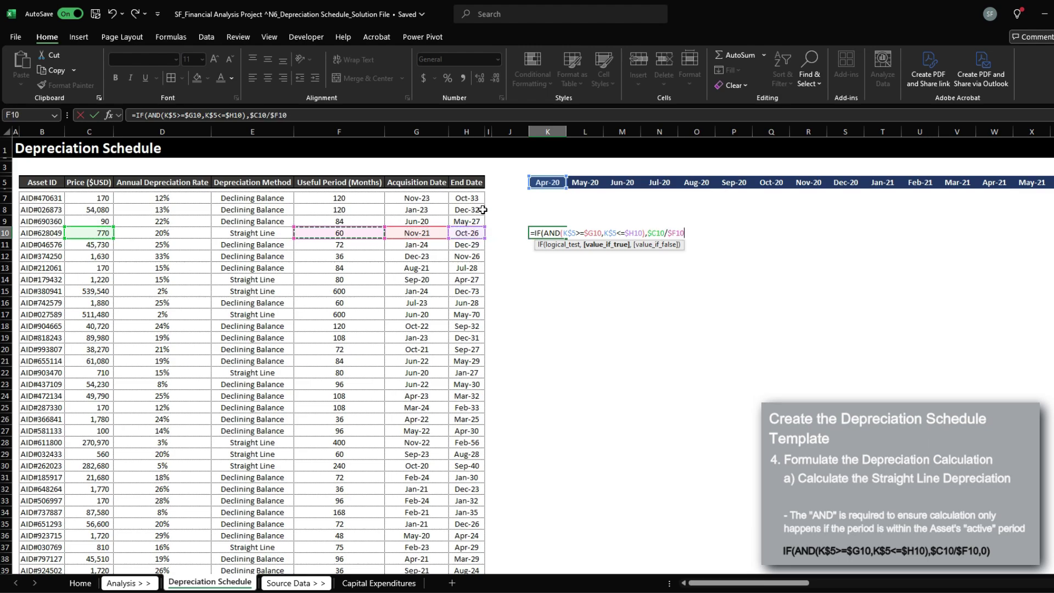
text(,)
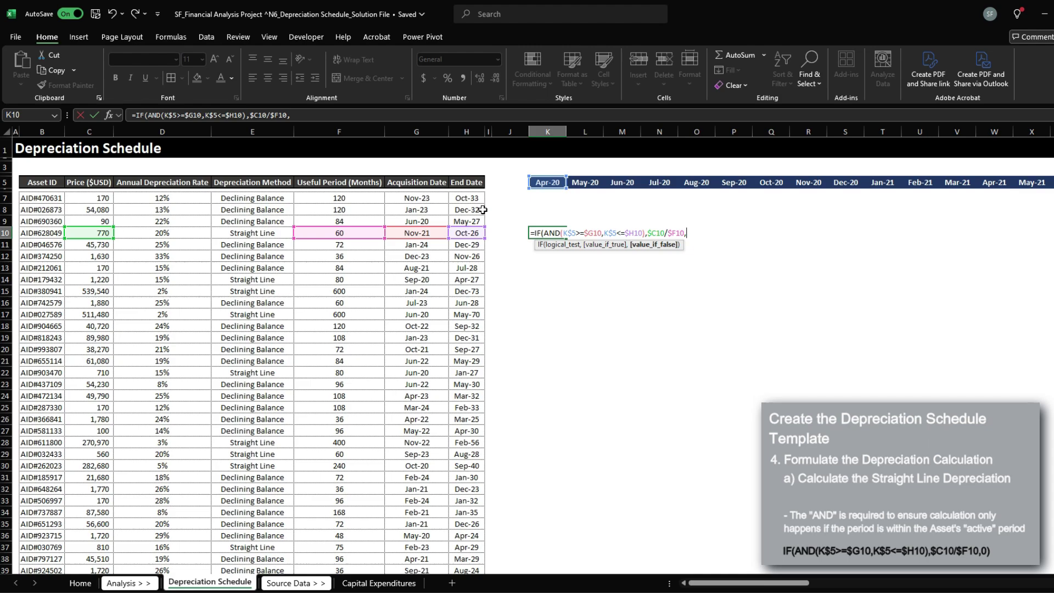
text(0))
key(ctrl+Return)
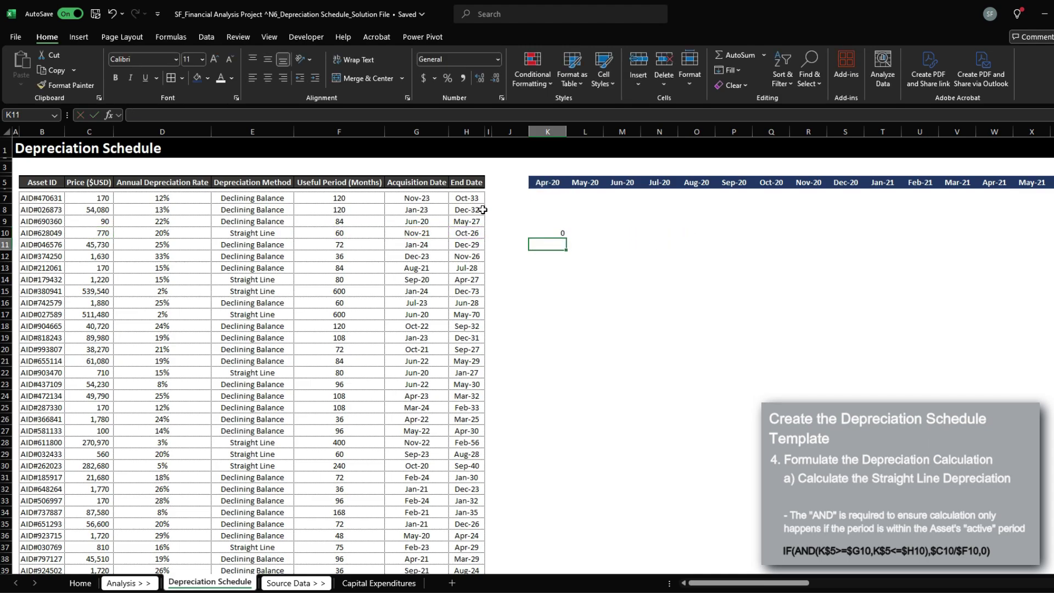
Copy the K10 straight-line formula across row 10 through the Dec-26 column, CM10
key(ctrl+c)
key(ctrl+Up)
key(ctrl+Right)
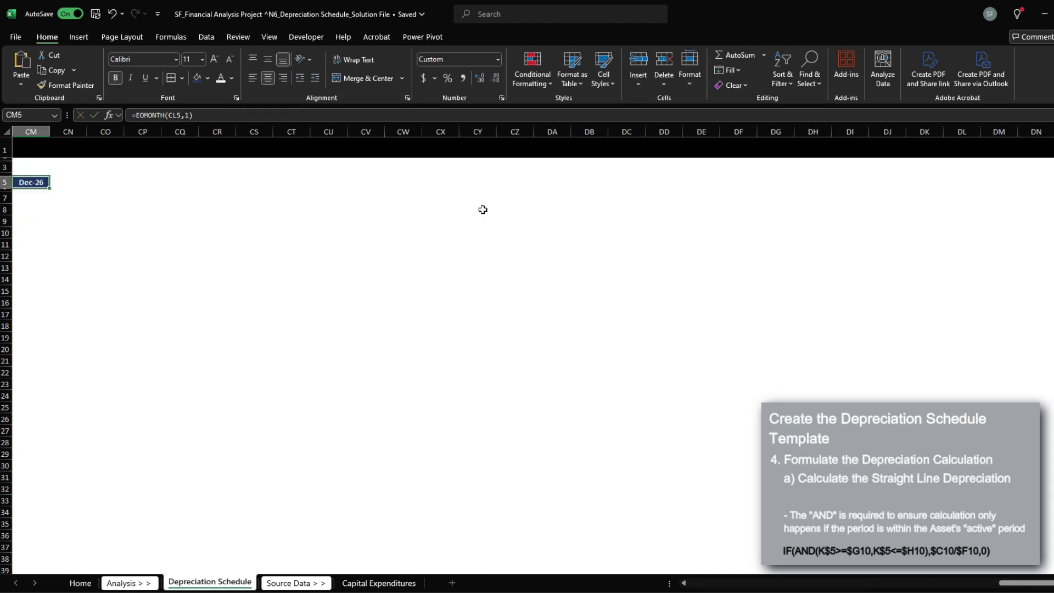
key(Down)
key(Down)
key(Down)
key(Down)
key(ctrl+shift+Left)
key(ctrl+v)
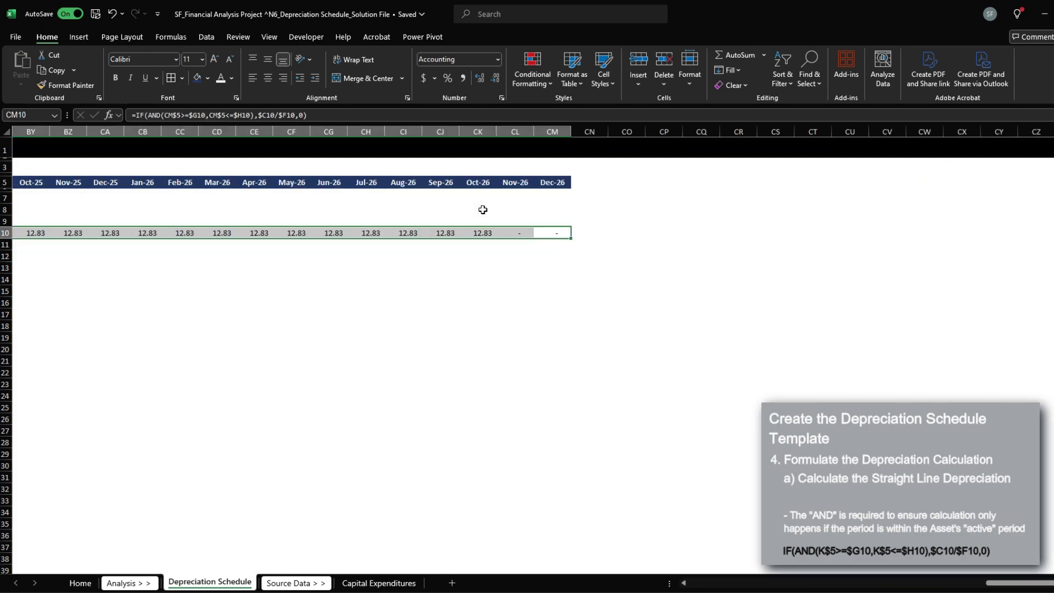
Check the month in which row 10's depreciation starts against the asset's acquisition date in column G
key(Right)
key(Right)
key(Right)
key(Right)
key(Right)
key(Right)
key(Right)
key(Right)
key(Right)
key(Right)
key(Right)
key(Right)
key(Right)
key(Right)
key(Right)
key(Right)
key(Right)
key(Right)
key(Right)
key(Right)
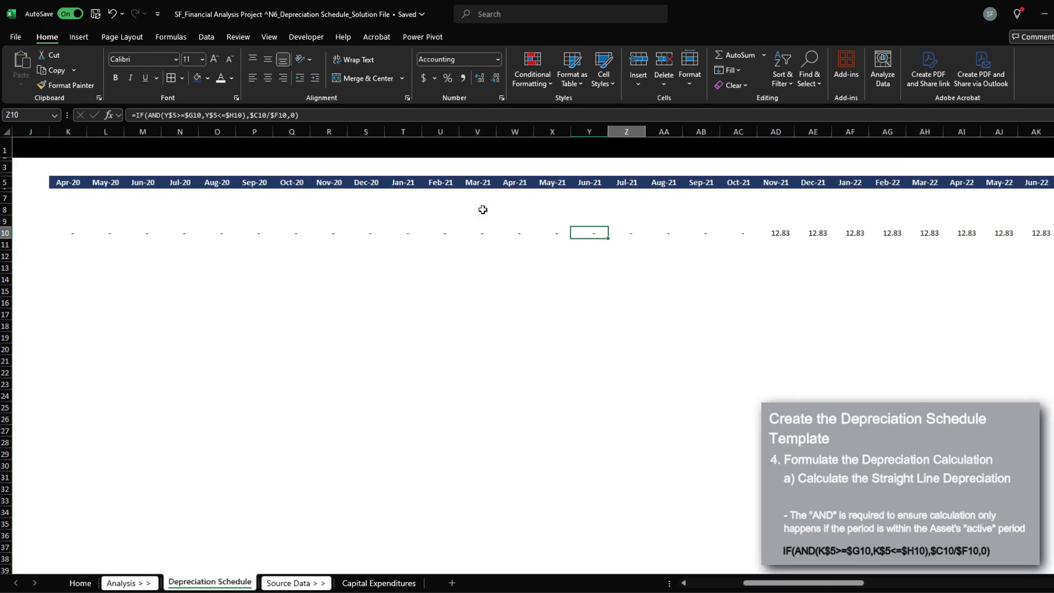
key(ctrl+Up)
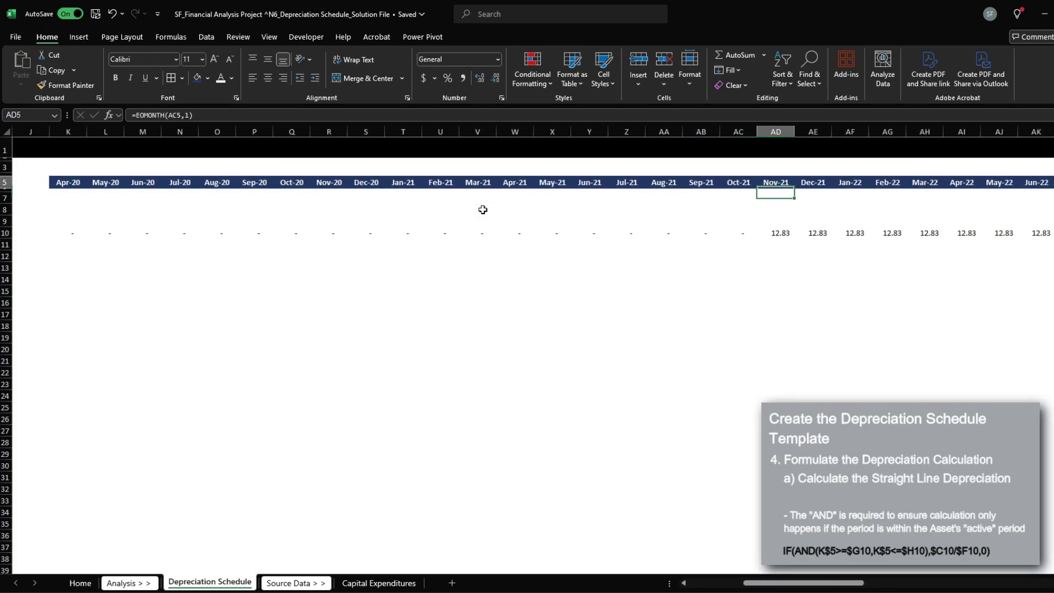
key(ctrl+Down)
key(ctrl+Left)
key(ctrl+Left)
key(Right)
key(Right)
key(Right)
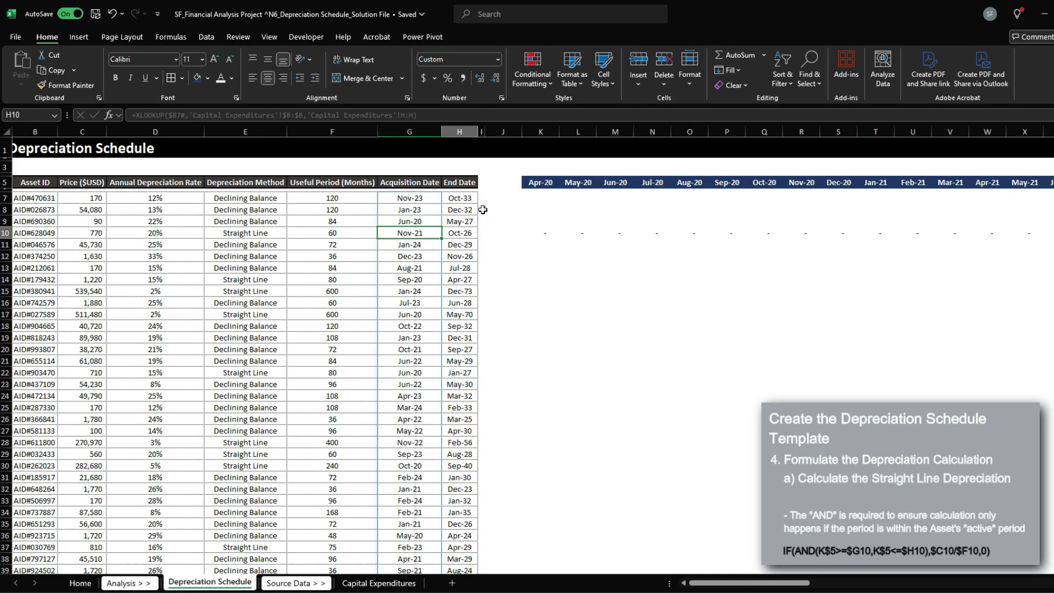
Check the last months of row 10's depreciation through Dec-26 and return to the asset's fields
key(ctrl+Right)
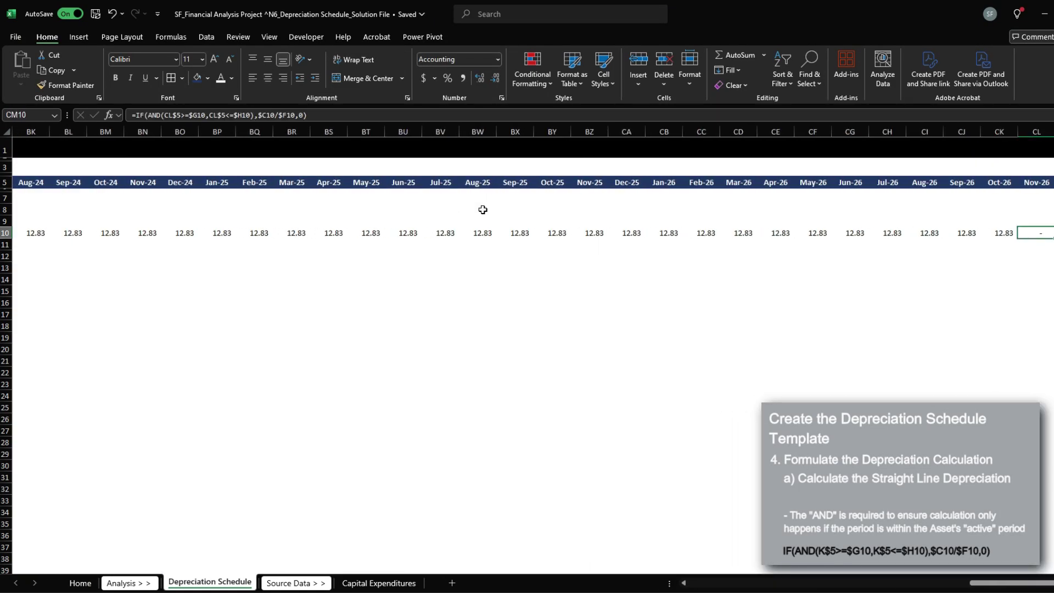
key(Right)
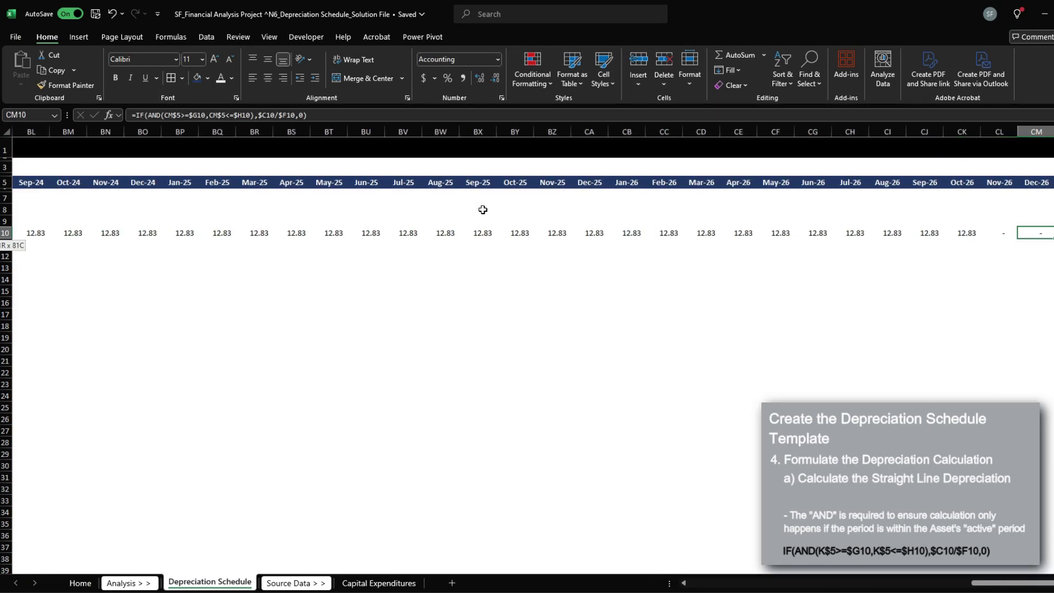
key(ctrl+shift+Left)
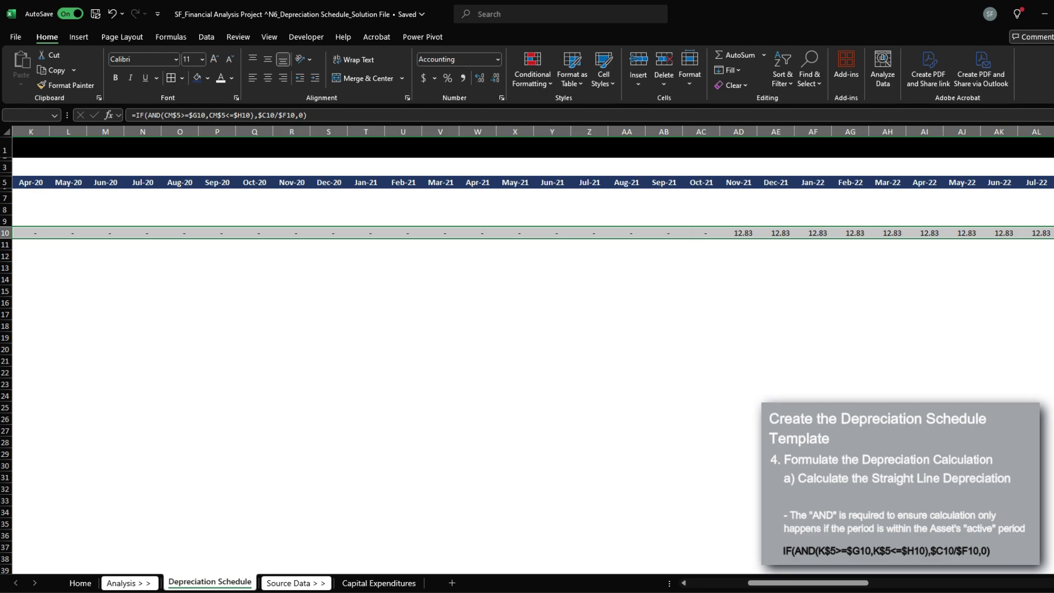
key(ctrl+Left)
key(ctrl+Left)
key(ctrl+Left)
key(ctrl+Left)
key(Right)
key(Right)
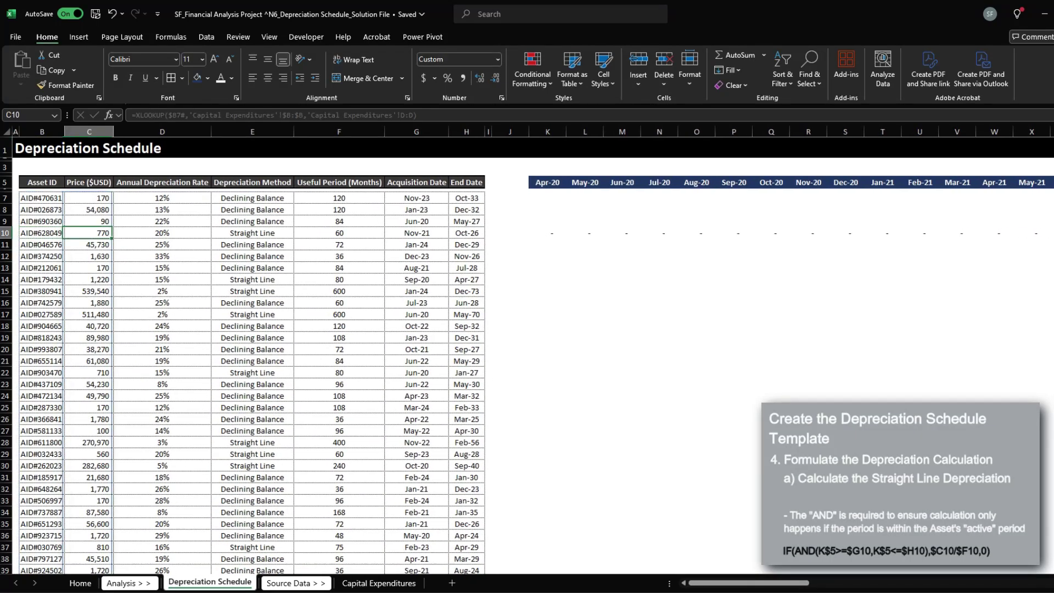
Copy the straight-line formula from K10 into K7, the first month of the first declining balance asset
key(ctrl+Right)
key(ctrl+Right)
key(Up)
key(Up)
key(Up)
key(ctrl+Left)
key(ctrl+Left)
key(ctrl+shift+Right)
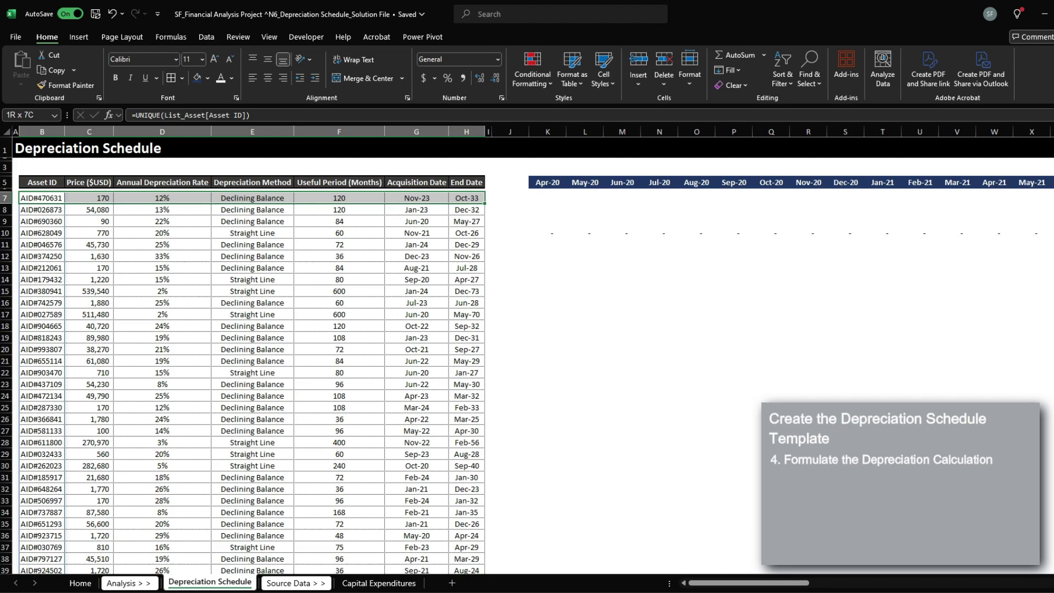
key(Right)
key(Right)
key(ctrl+Right)
key(Right)
key(Right)
key(Right)
key(Down)
key(Down)
key(Down)
key(ctrl+c)
key(Up)
key(Up)
key(Up)
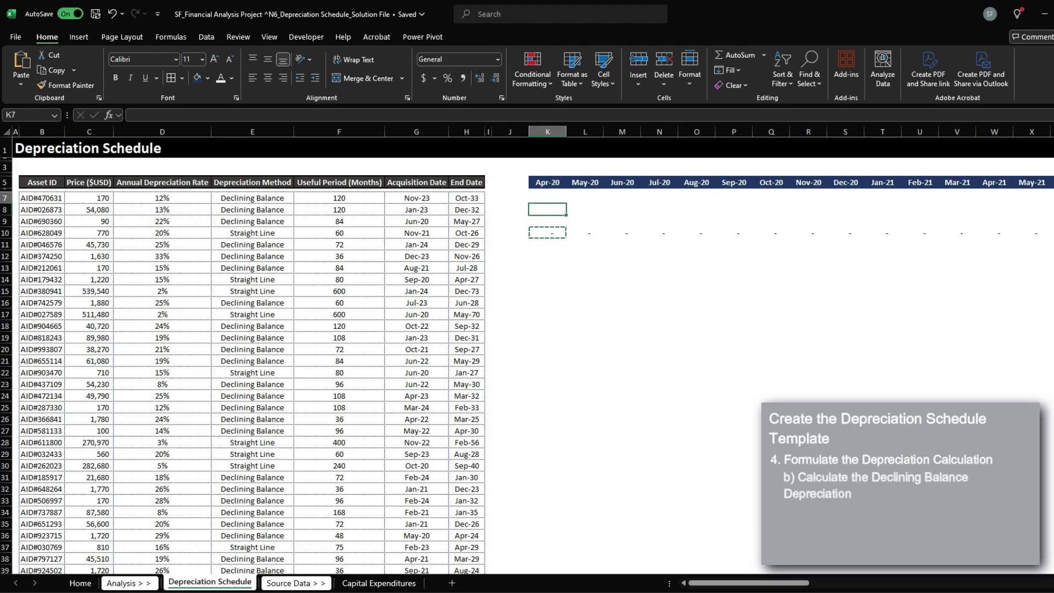
key(ctrl+v)
key(Escape)
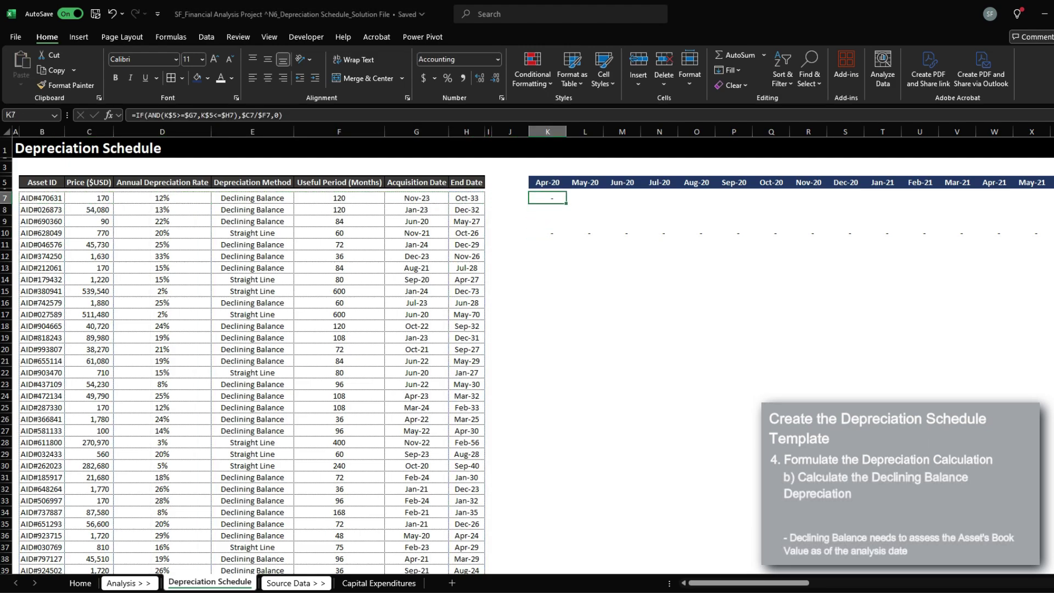
Examine the row 7 asset's price, the first month headers and the formula in K7
key(Left)
key(Left)
key(Left)
key(Left)
key(Left)
key(Left)
key(Left)
key(Left)
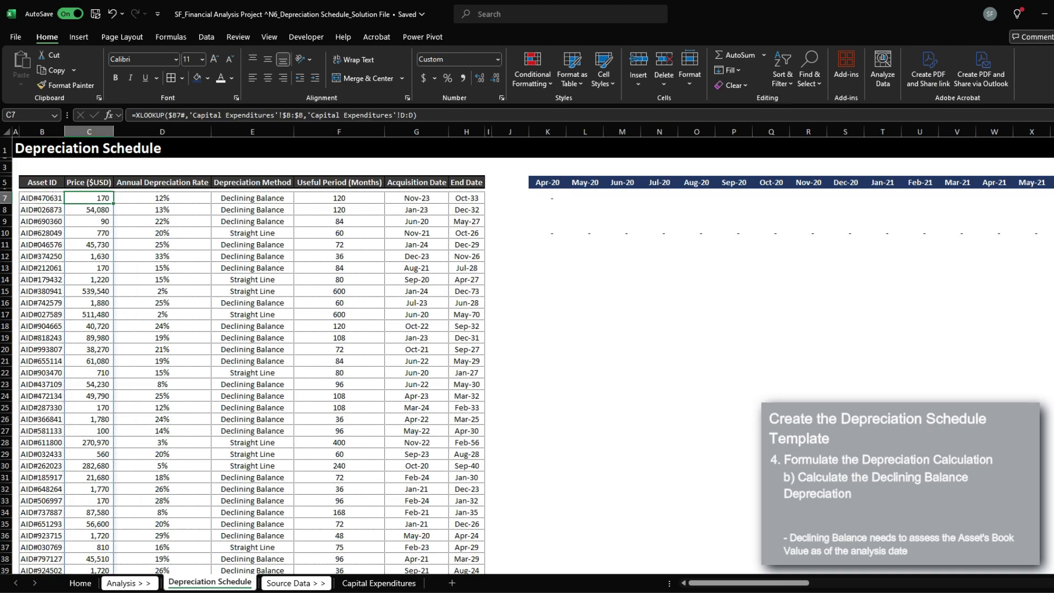
key(Right)
key(Right)
key(Right)
key(Right)
key(Right)
key(Right)
key(Right)
key(Right)
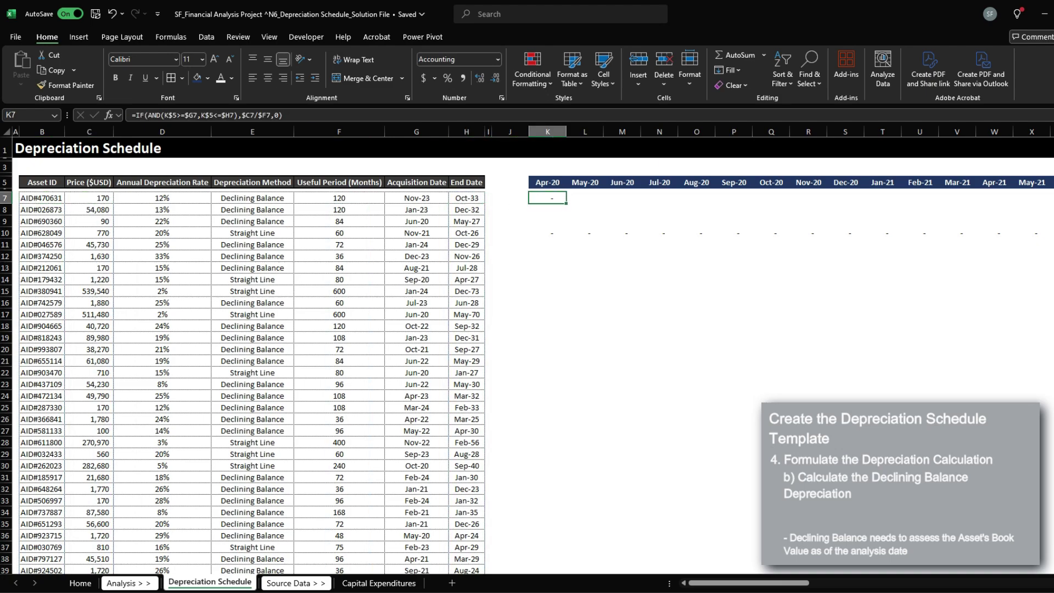
key(Right)
key(Up)
key(Up)
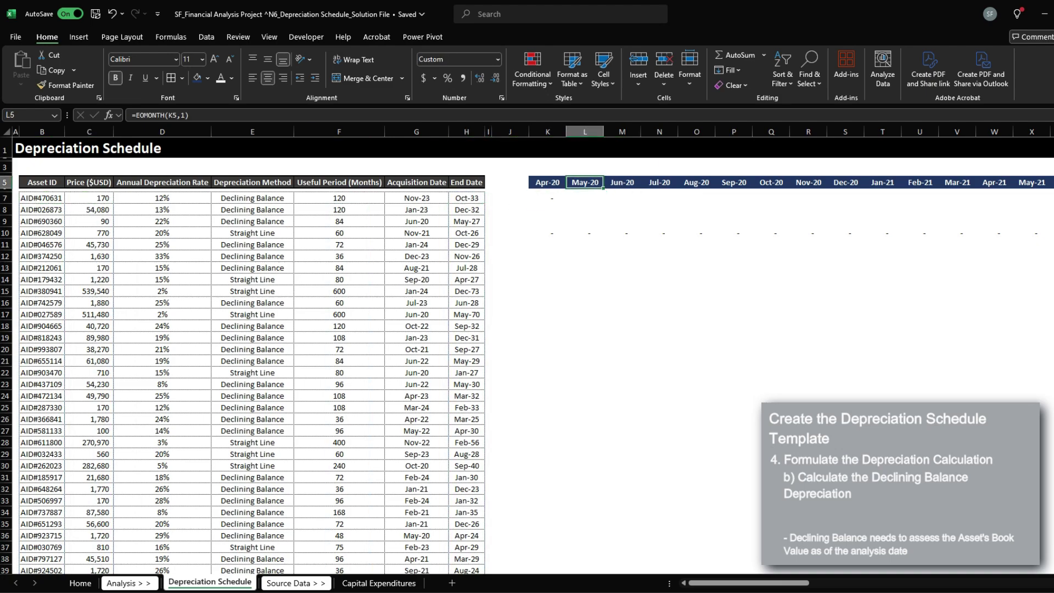
key(Left)
key(Down)
key(Down)
key(F2)
key(Escape)
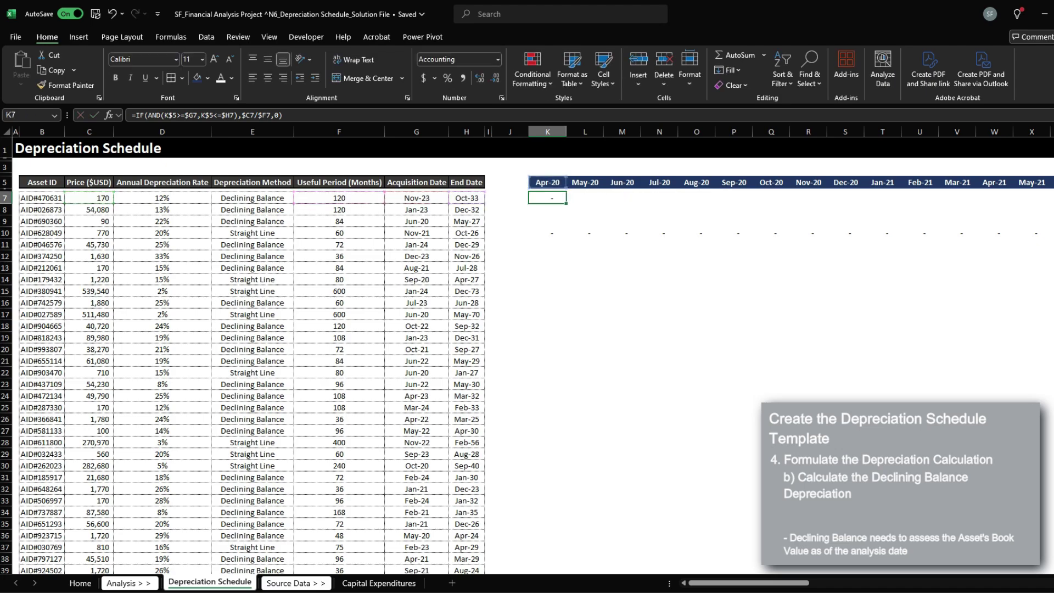
Start a new formula in K7 with IF and AND, testing K$5>=$G7 against the acquisition date
text(=IF(AN)
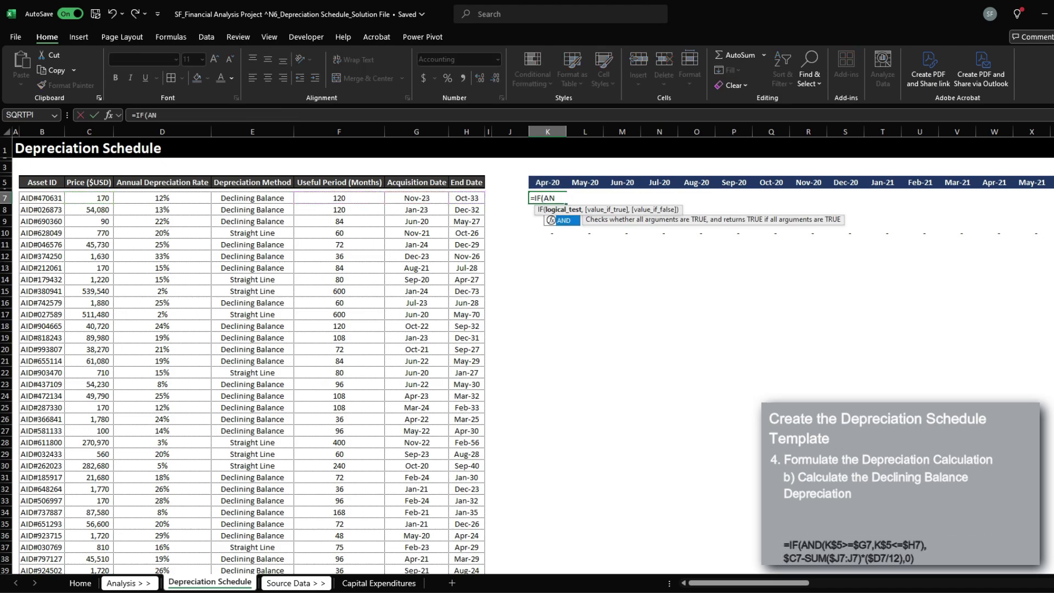
key(Tab)
key(Up)
key(Up)
key(F4)
key(F4)
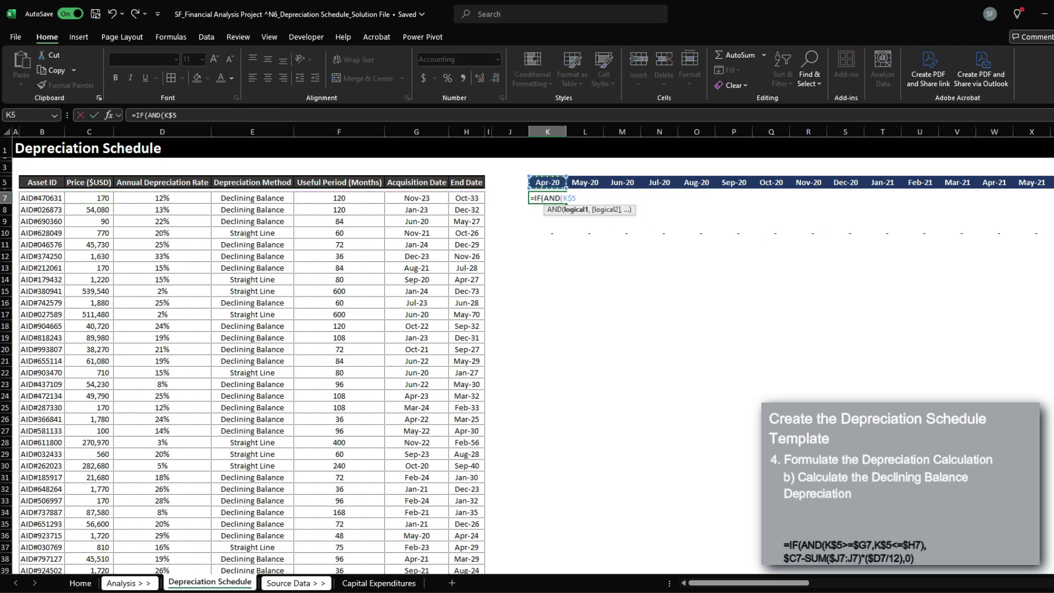
text(>=)
key(Left)
key(Left)
key(Left)
key(Left)
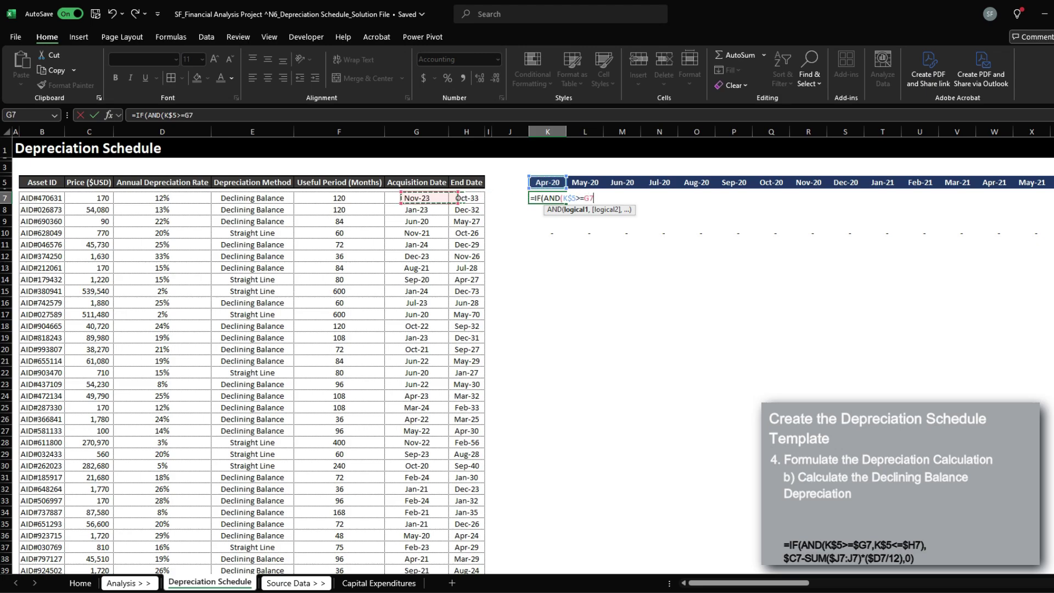
key(F4)
key(F4)
key(F4)
Add the end date condition K$5<=$H7 to K7's AND test and close the logical test
text(,K$5)
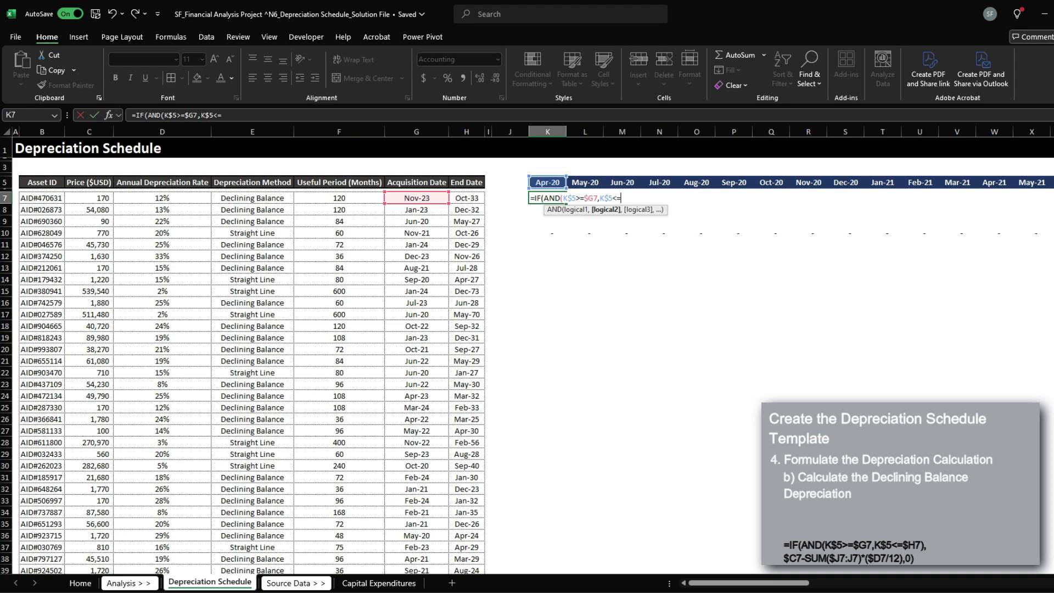
text(<=)
key(Left)
key(Left)
key(Left)
key(F4)
key(F4)
key(F4)
text(),)
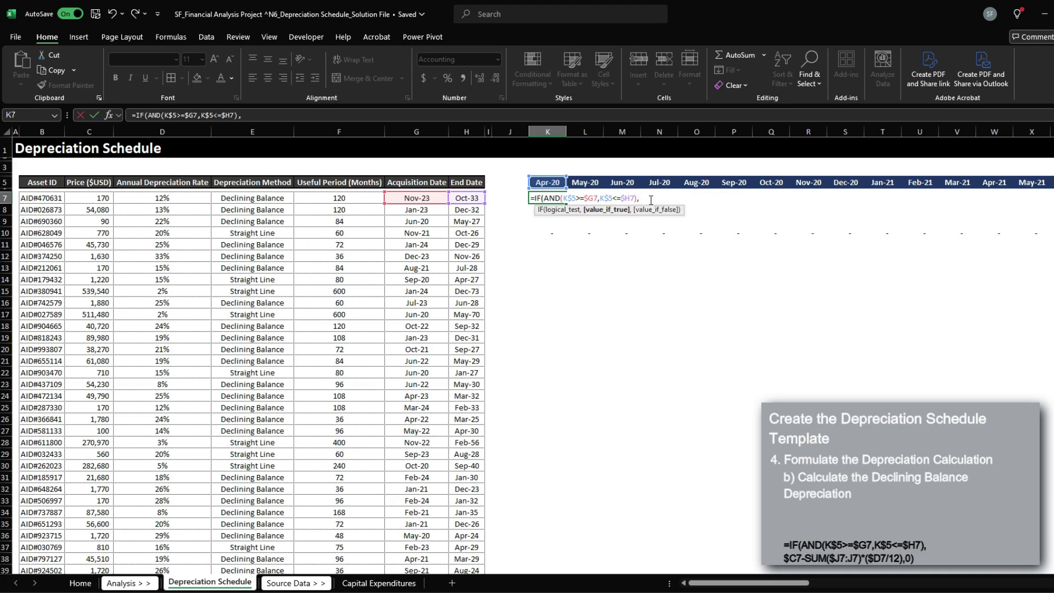
Enter the asset's remaining book value, $C7-SUM($J7:J7), as the value if true in K7's formula
click(103, 198)
key(F4)
key(F4)
key(F4)
text(-)
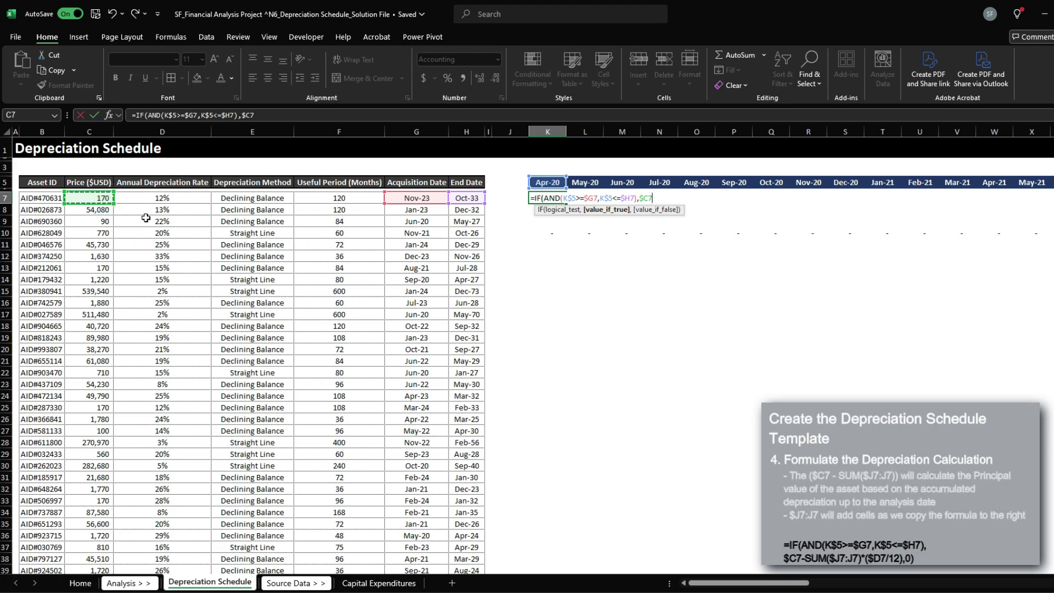
text(SUM()
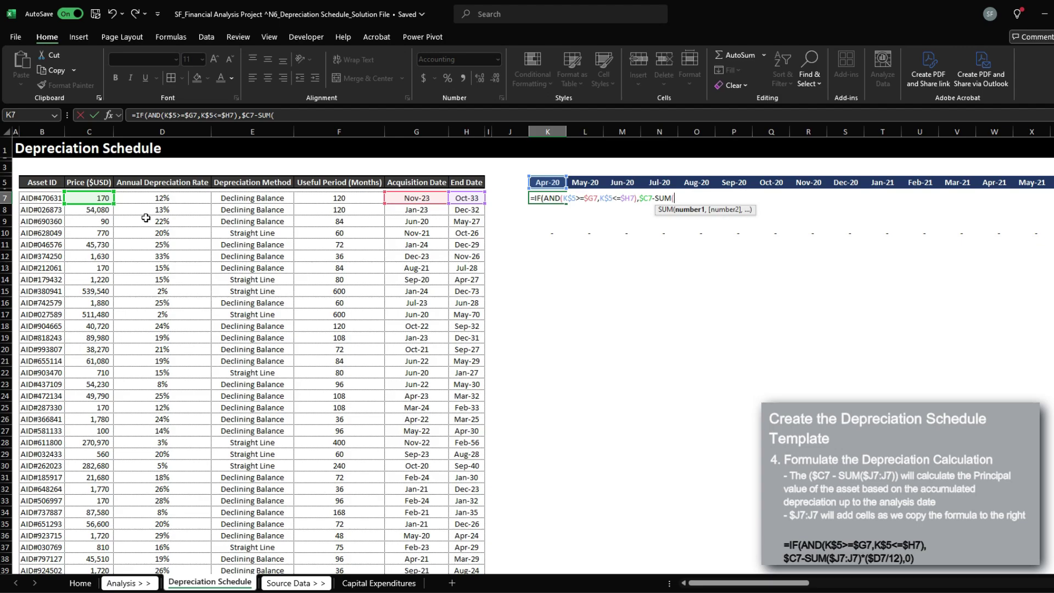
text($J7:)
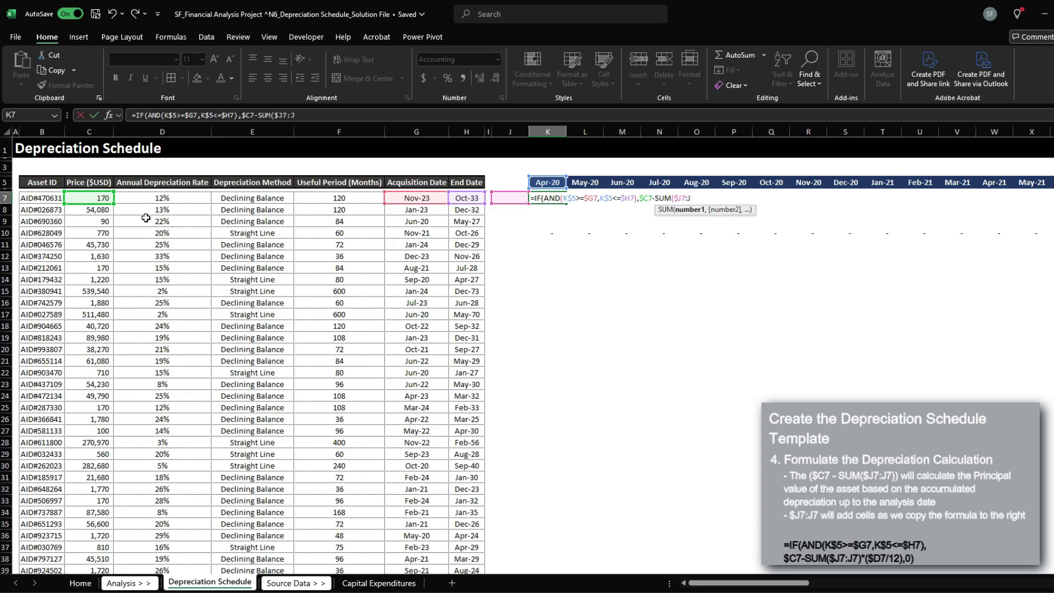
text(J7))
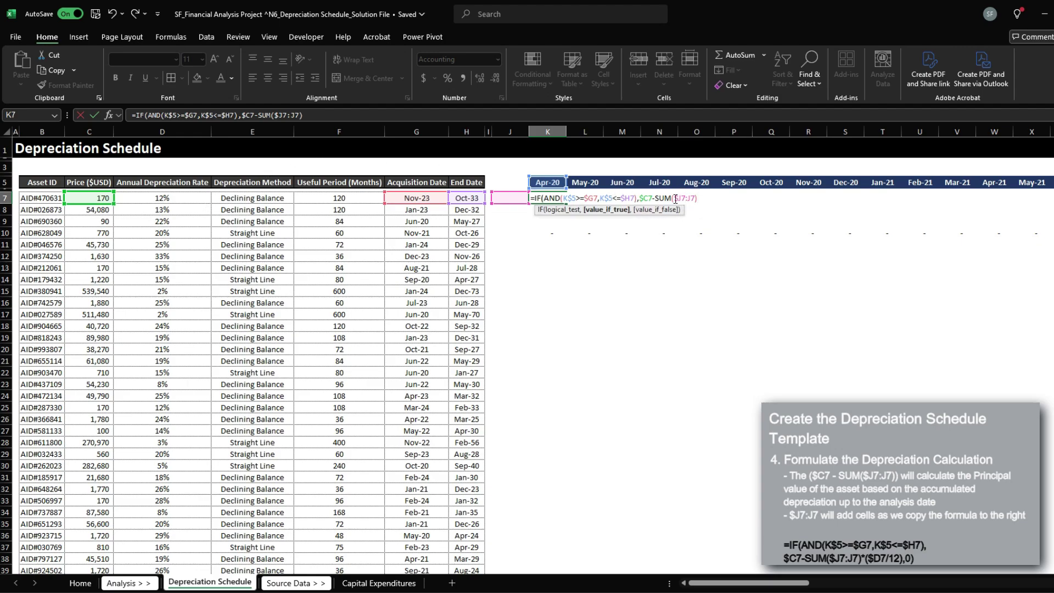
Enclose $C7-SUM($J7:J7) in parentheses and add a multiplication with an opening parenthesis after it
drag(675, 198, 687, 198)
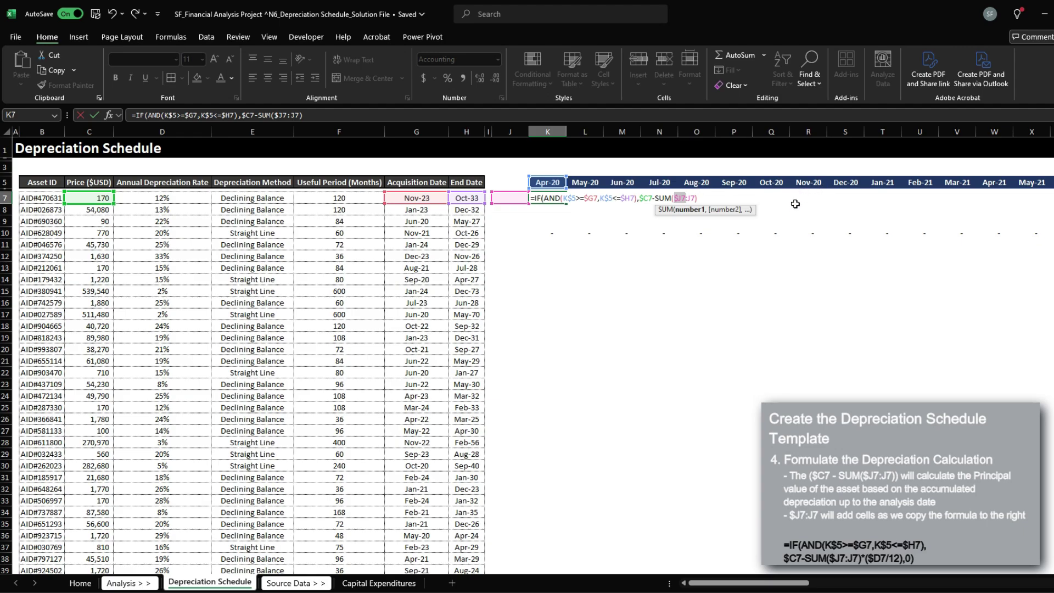
click(698, 197)
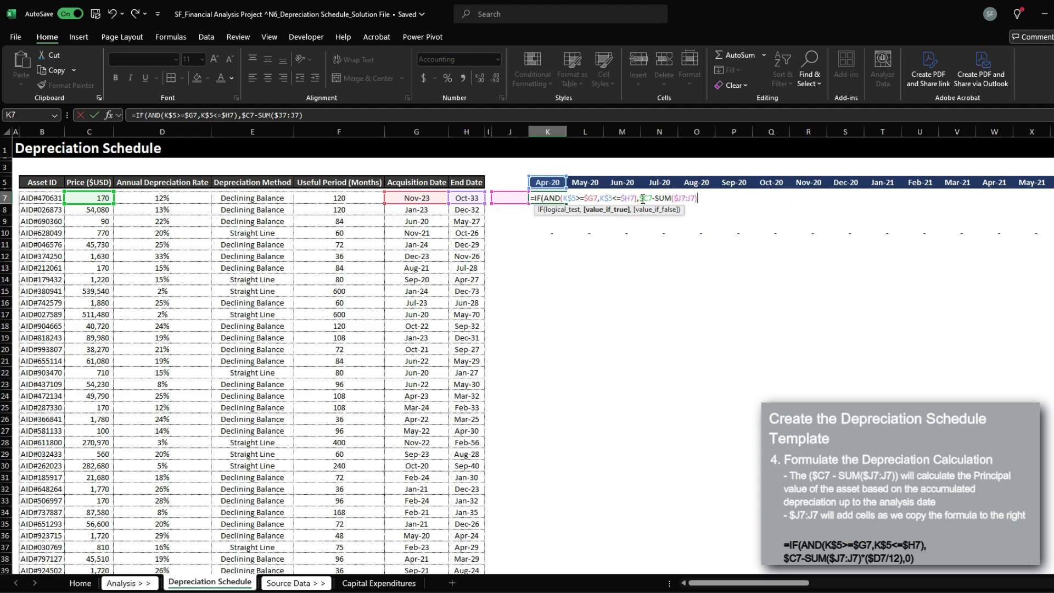
drag(640, 199, 712, 202)
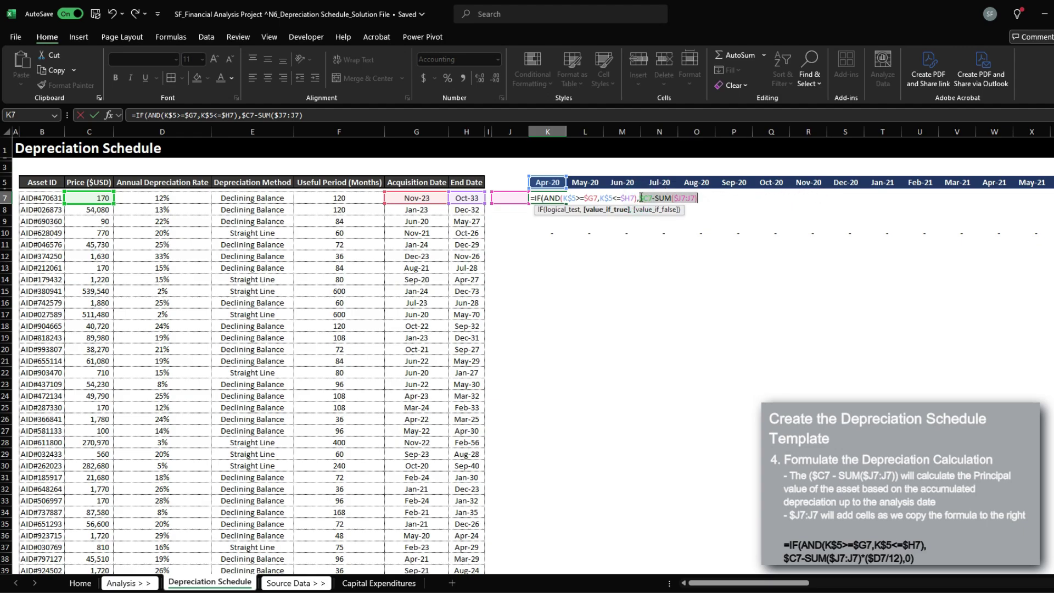
click(641, 198)
text(()
key(End)
text()*)
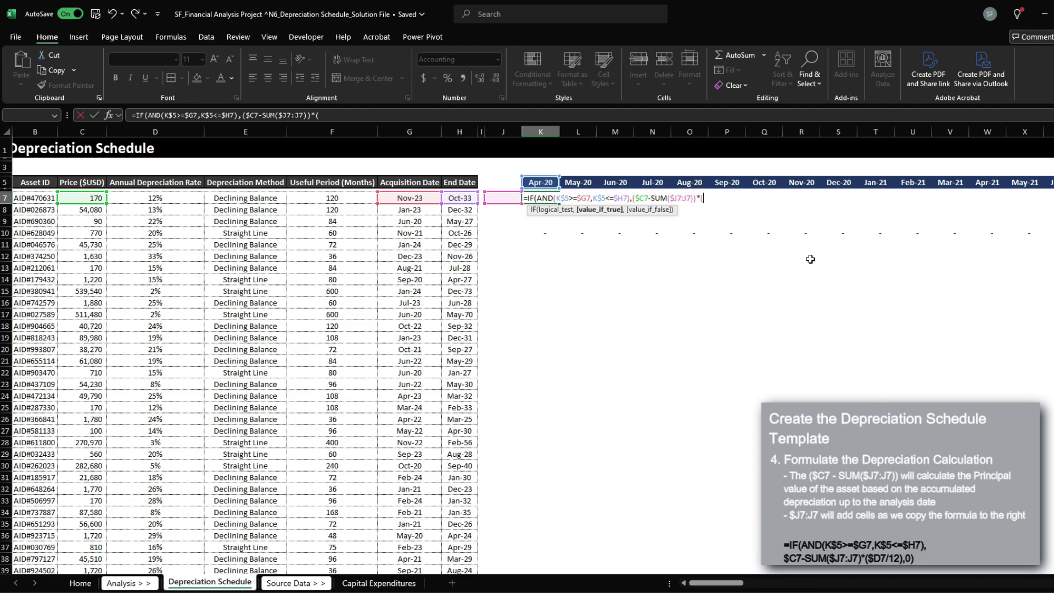
text(()
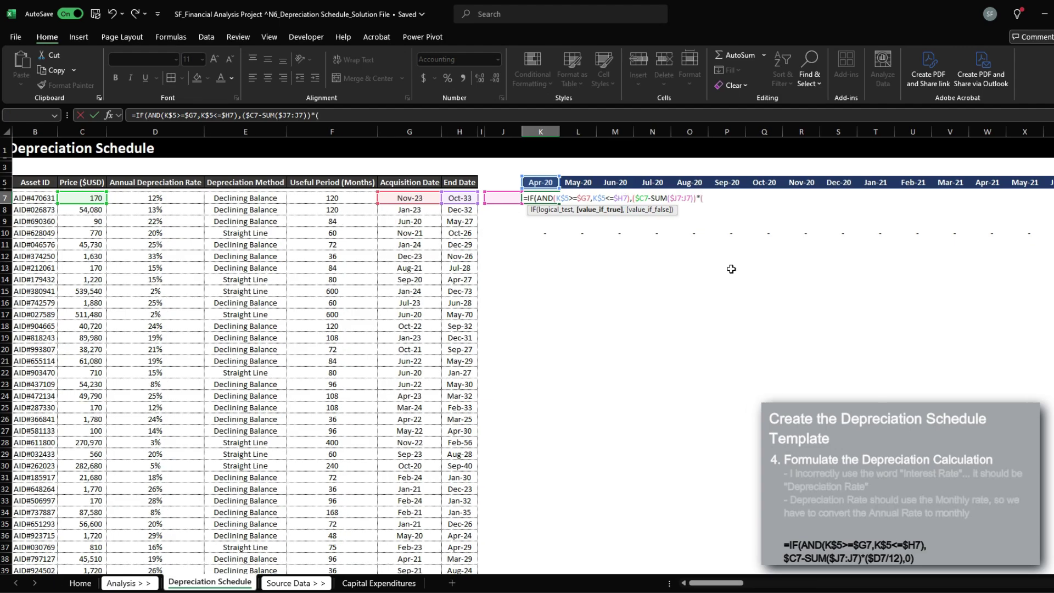
Complete K7's formula with the monthly depreciation rate ($D7/12) and 0 as the value if false
click(188, 196)
key(F4)
key(F4)
key(F4)
text(/12),0)
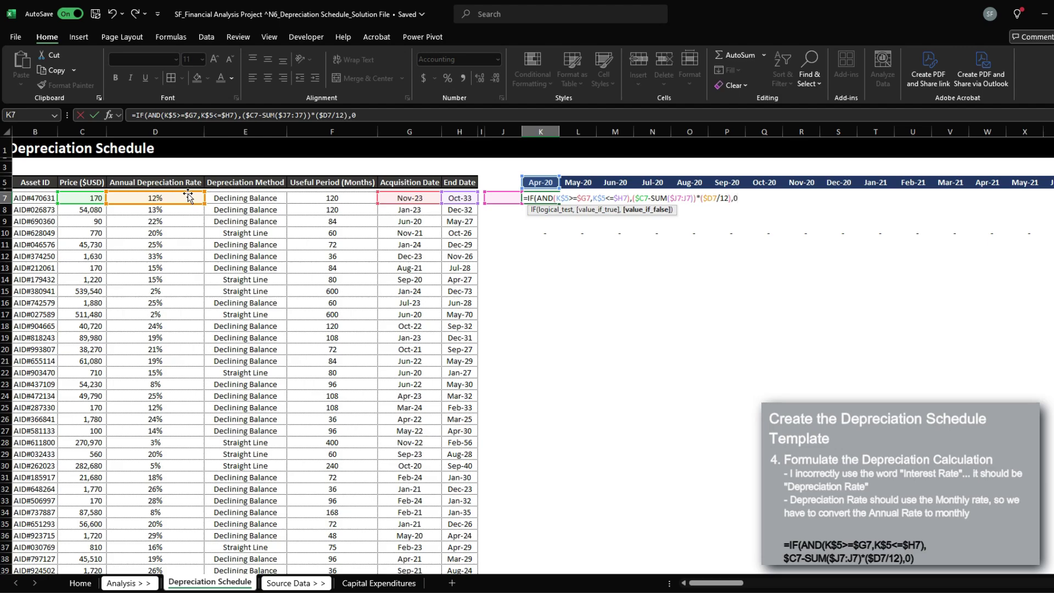
key(ctrl+Return)
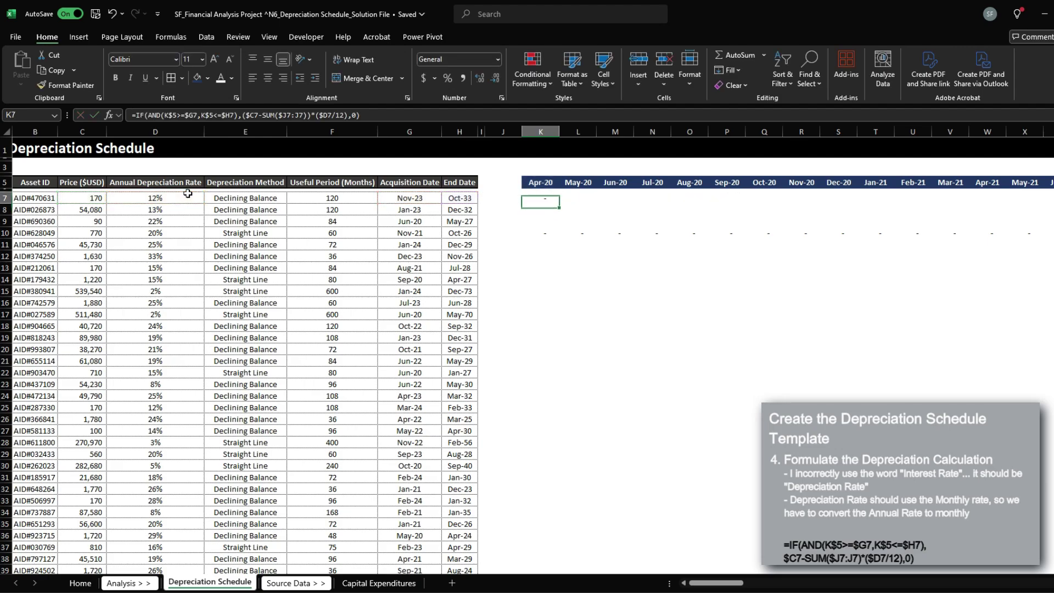
Copy the declining balance formula from K7 across row 7 through the last month header in column GY
key(ctrl+c)
key(Up)
key(ctrl+Right)
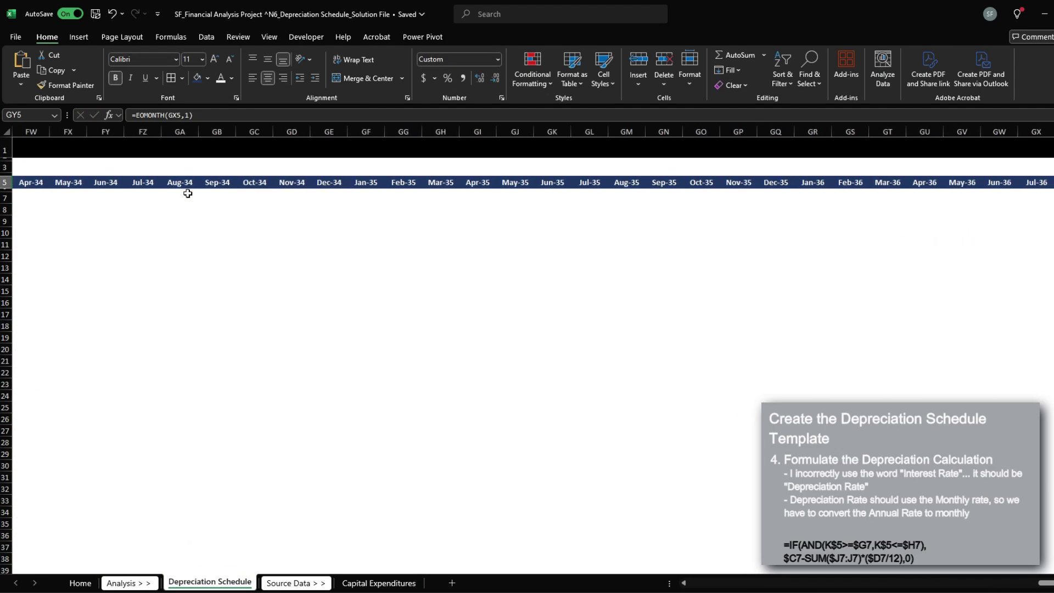
key(Down)
key(Down)
key(ctrl+shift+Left)
key(ctrl+v)
Examine row 7's formulas from Apr-20 onward and find the month in which its depreciation starts
key(ctrl+Left)
key(Right)
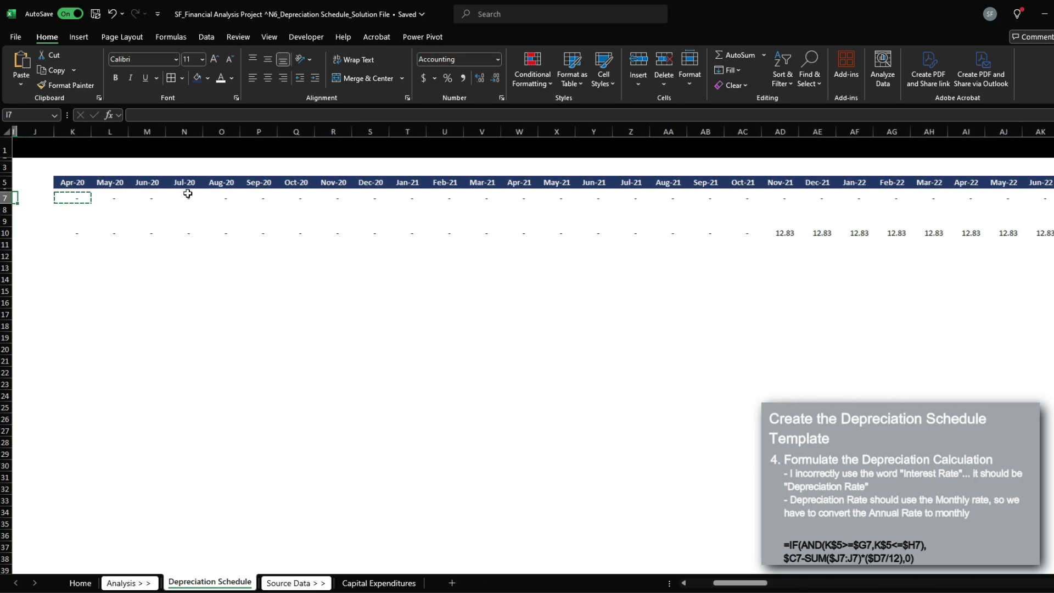
key(Left)
key(Left)
key(Left)
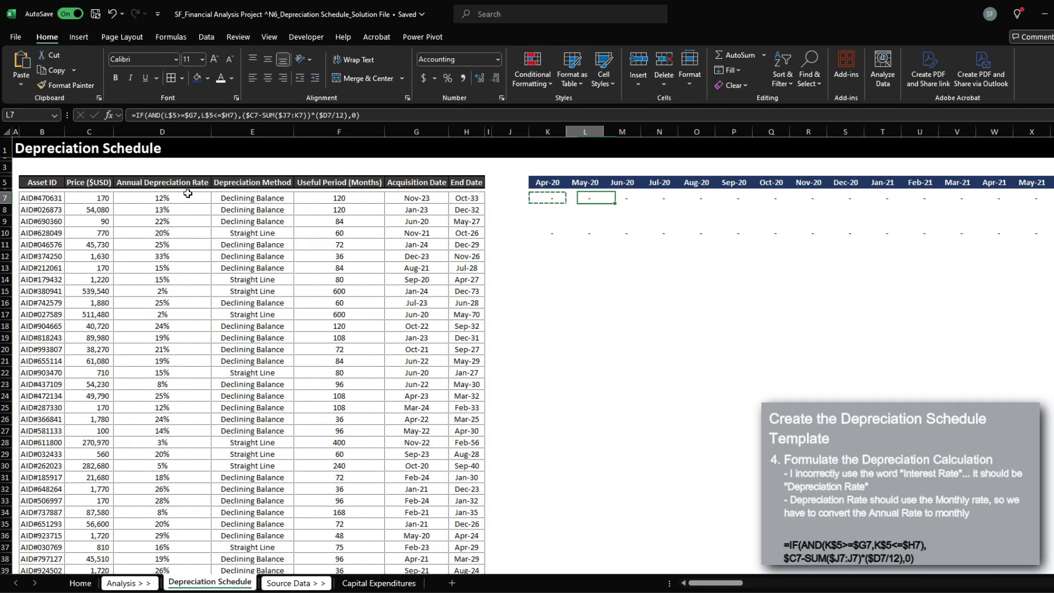
key(Right)
key(Right)
key(Right)
key(Right)
key(Right)
key(Right)
key(Right)
key(Right)
key(Right)
key(Right)
key(Right)
key(Right)
key(Right)
key(Right)
key(Right)
key(Right)
key(Right)
key(Right)
key(Right)
key(Right)
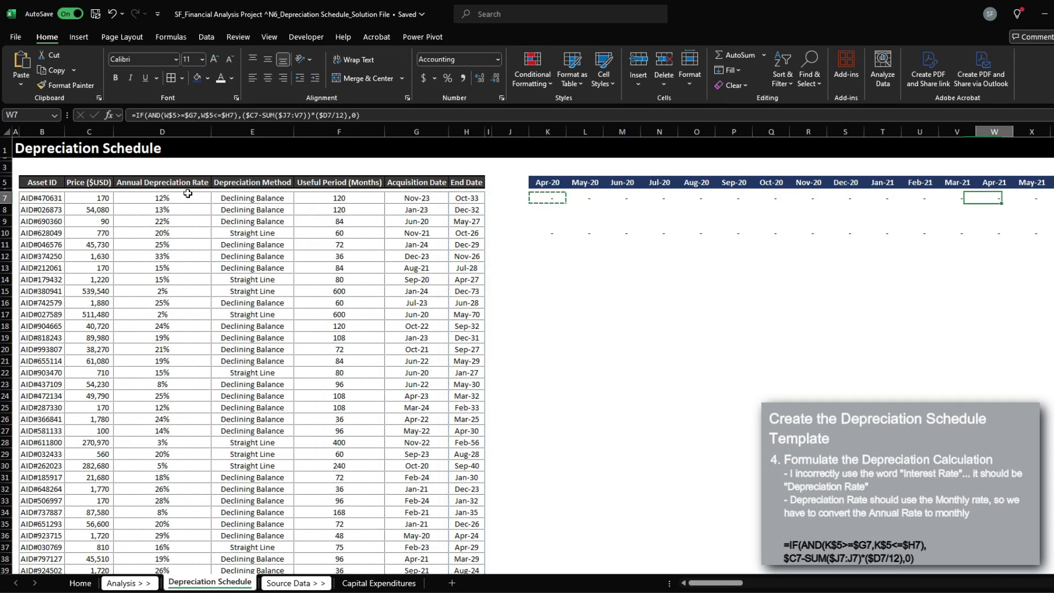
key(Left)
key(Left)
key(Left)
key(Left)
key(Left)
key(Left)
key(Left)
key(Left)
key(Left)
key(Left)
key(Left)
key(Left)
key(Left)
key(Left)
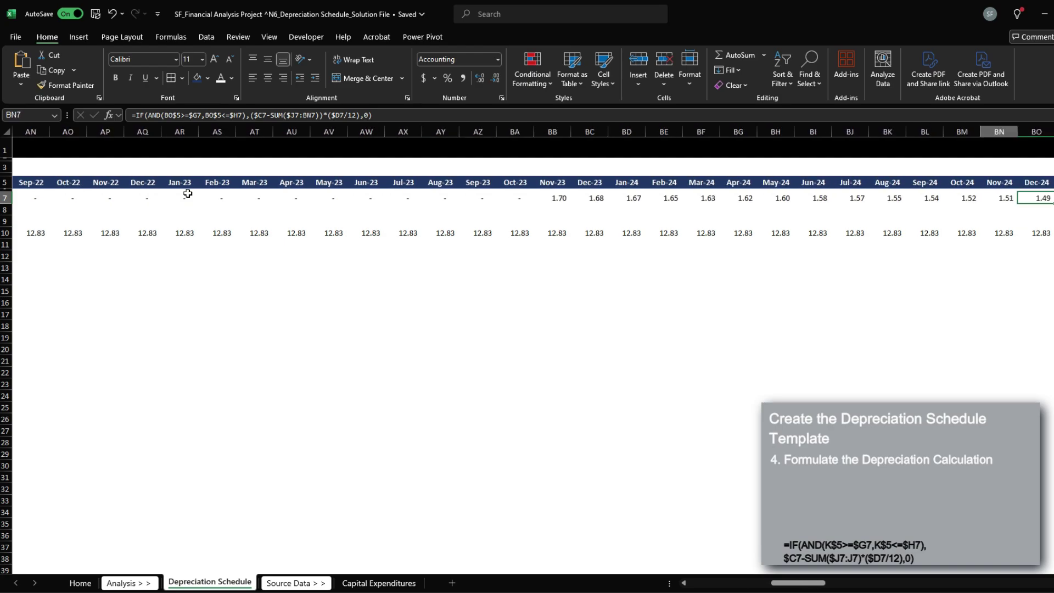
Examine how row 7's monthly depreciation declines from Nov-23 through 2027
key(Down)
key(Up)
key(Right)
key(Right)
key(Right)
key(Right)
key(Right)
key(Right)
key(Right)
key(Right)
key(Right)
key(Right)
key(Right)
key(Right)
key(Right)
key(Right)
key(Right)
key(Right)
key(Right)
key(Right)
key(Right)
key(Right)
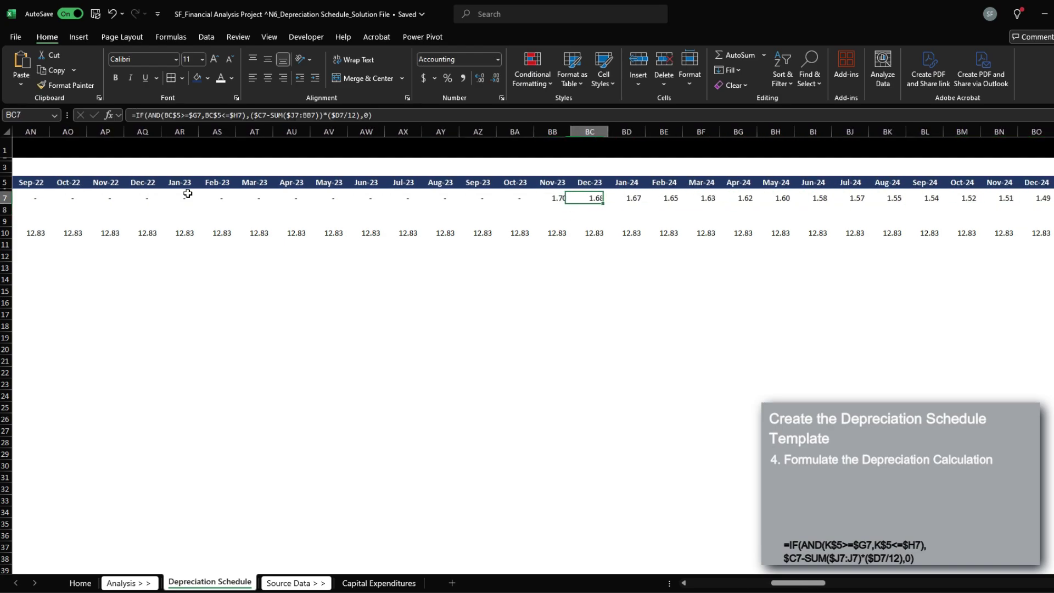
key(Right)
key(Right)
key(Right)
key(Right)
key(Right)
key(Right)
key(Right)
key(Right)
key(Right)
key(Right)
key(Right)
key(Right)
key(Right)
key(Right)
key(Right)
key(Right)
key(Right)
key(Right)
key(Right)
key(Right)
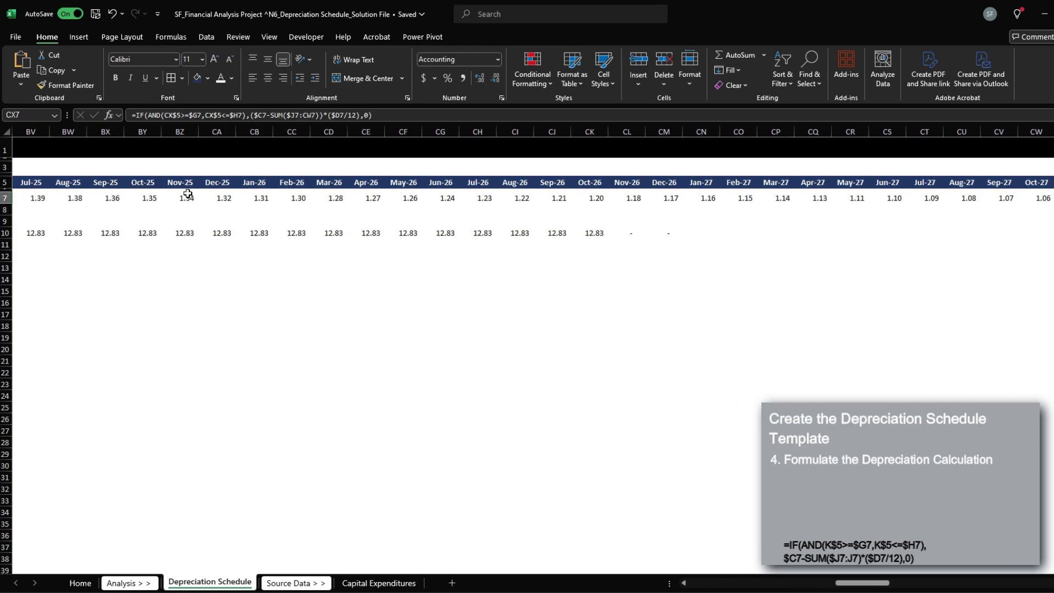
Check the month in which row 7's depreciation ends against the Oct-33 end date
key(ctrl+Right)
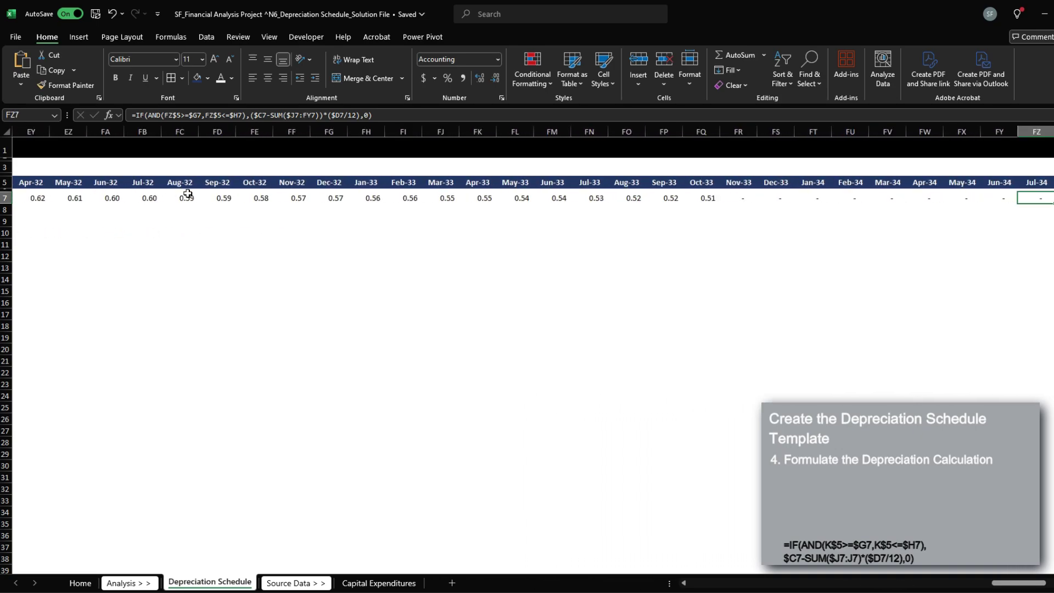
key(Left)
key(Left)
key(Left)
key(Left)
key(Left)
key(Left)
key(Left)
key(Left)
key(Left)
Select row 7's depreciation from Oct-33 back to Apr-20 for review, and return to the formula in K7
key(ctrl+shift+Left)
key(ctrl+c)
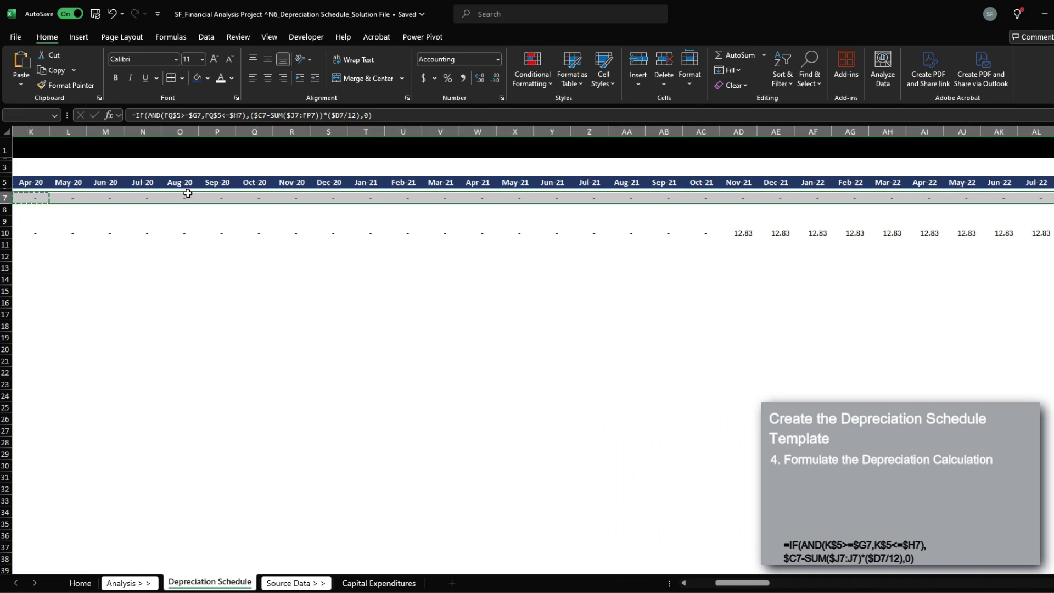
key(Return)
key(Home)
key(Right)
key(Right)
key(Right)
key(Right)
key(Right)
key(Right)
key(Right)
key(Right)
key(Right)
key(Right)
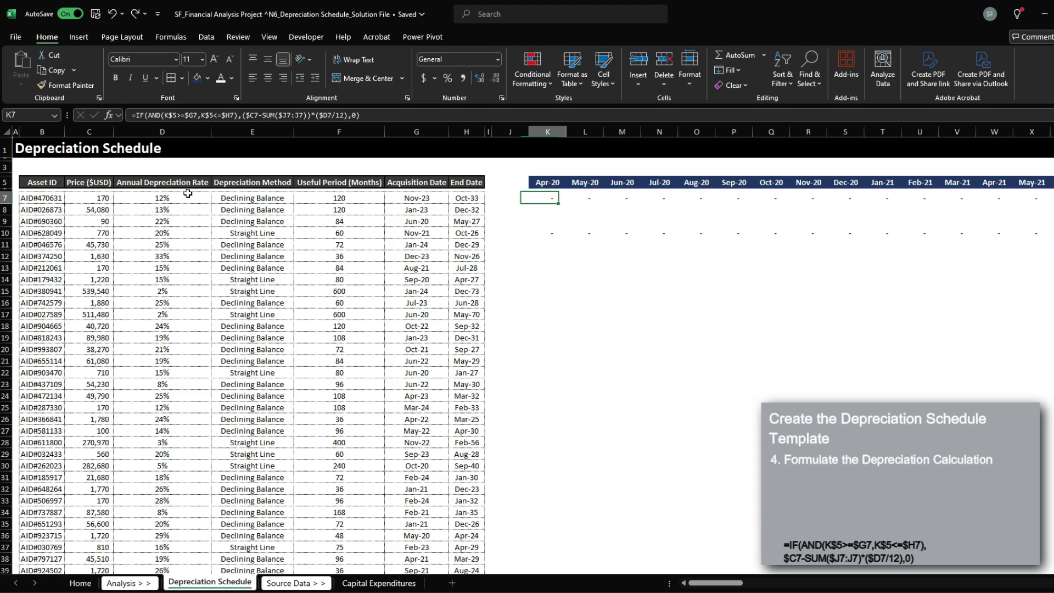
Total row 7's monthly depreciation in K8 with =SUM(K7:GY7) as a check against the asset's price
key(Down)
text(=sum()
key(Up)
key(ctrl+shift+Right)
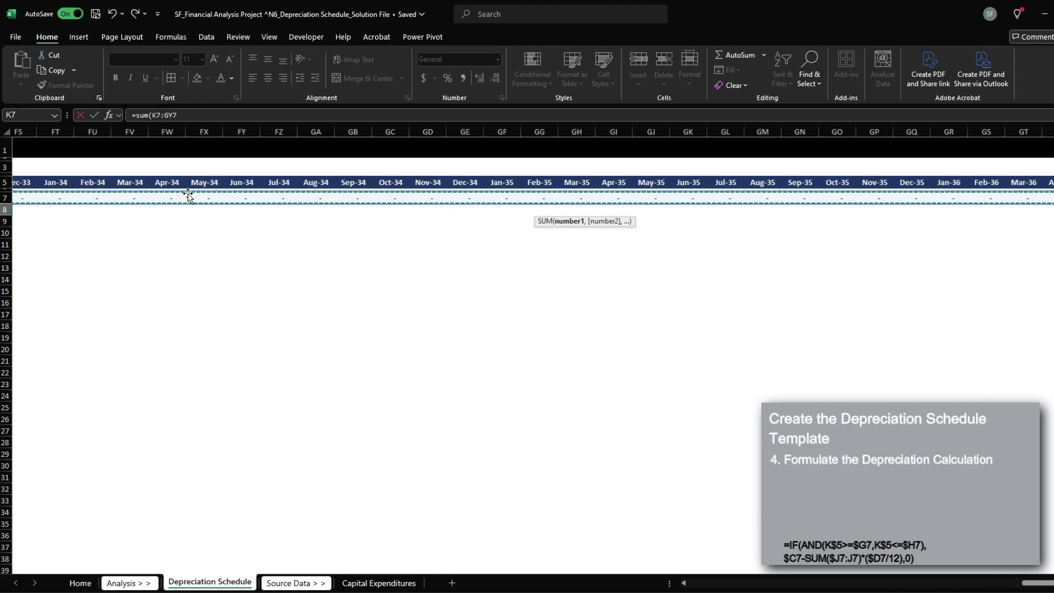
key(Return)
scroll(188, 193, left, 5)
key(Up)
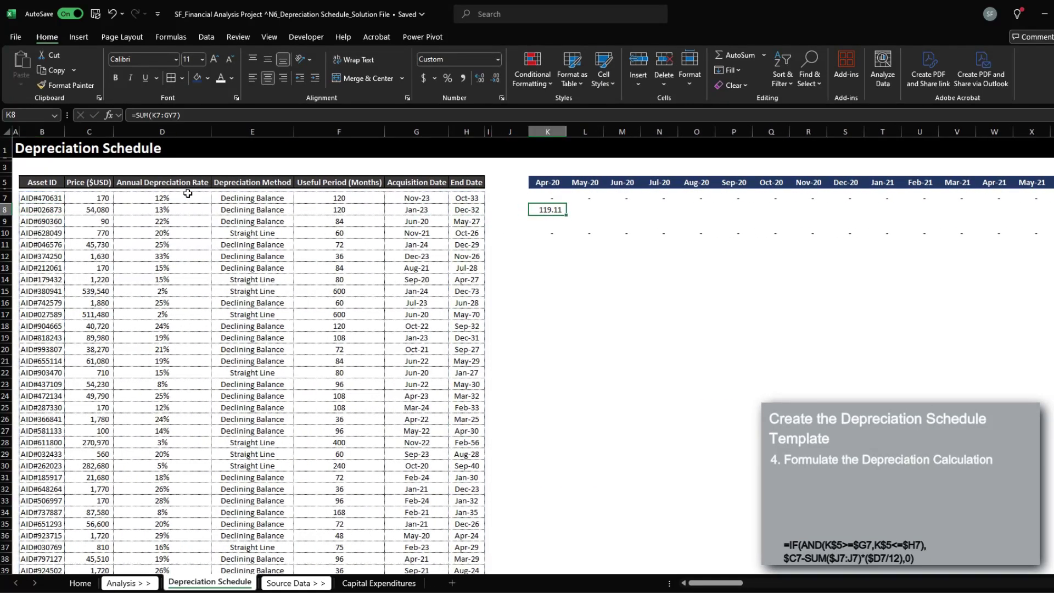
Compare the K8 check total with row 7's price in C7 and clear the check formula from K8
key(ctrl+Left)
key(Up)
key(ctrl+Left)
key(Right)
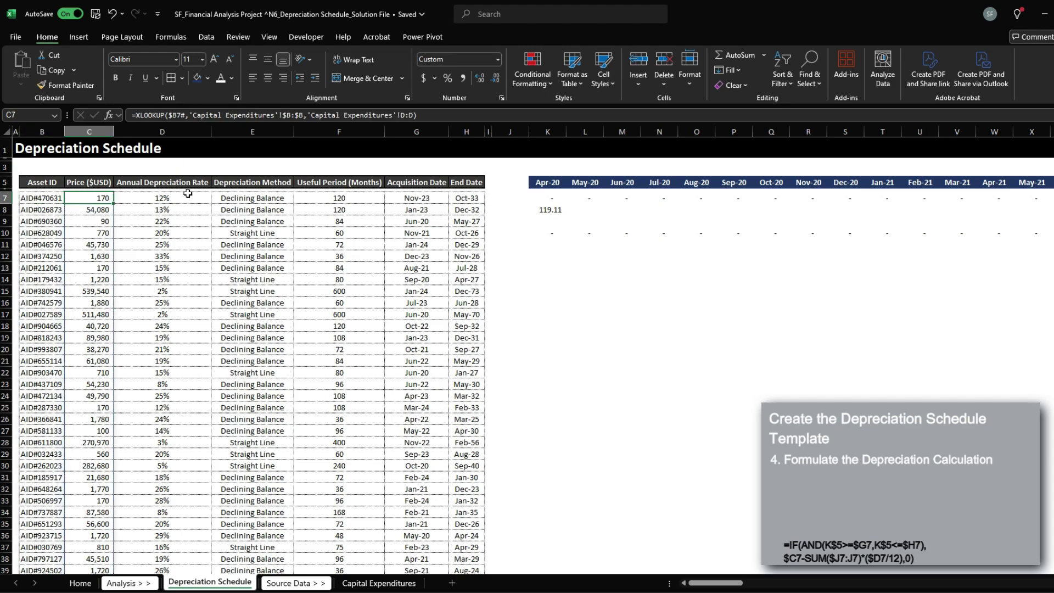
key(ctrl+Right)
key(Right)
key(Right)
key(Right)
key(Down)
key(Delete)
key(Up)
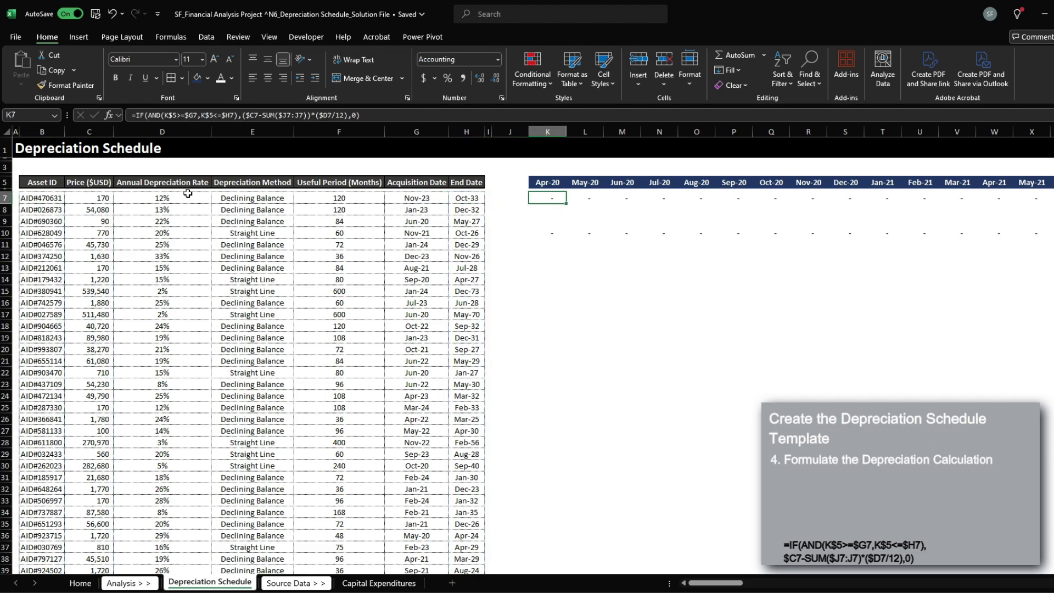
Review the formula in K7 together with the asset's end date in H7 and price in C7
text(=IF(AND(K$5>=$G7,K$5<=$H7),($C7-SUM($J7:J7))*($D7/12),0))
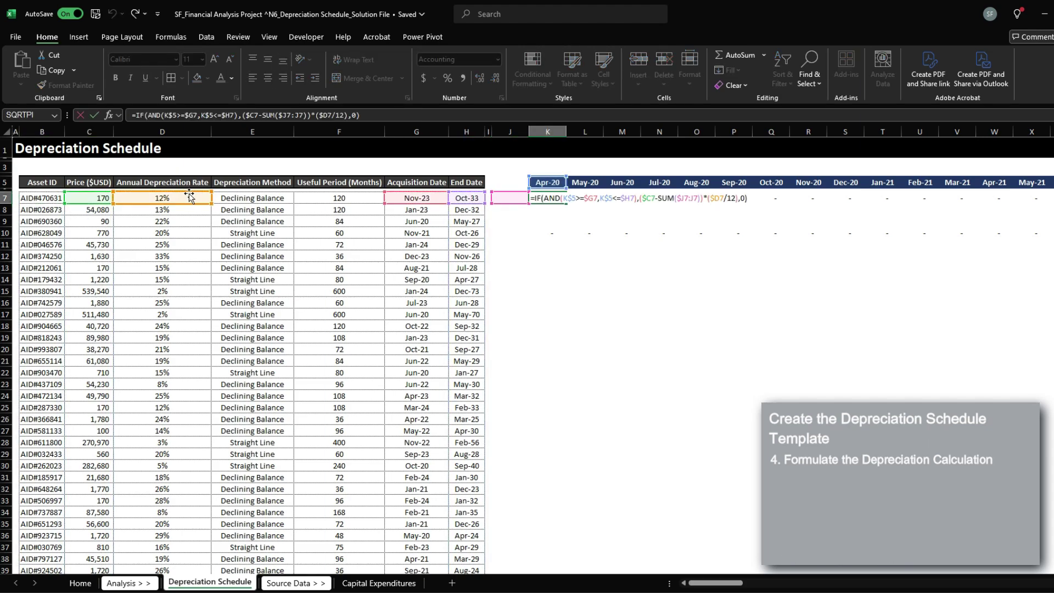
key(ctrl+Return)
click(467, 198)
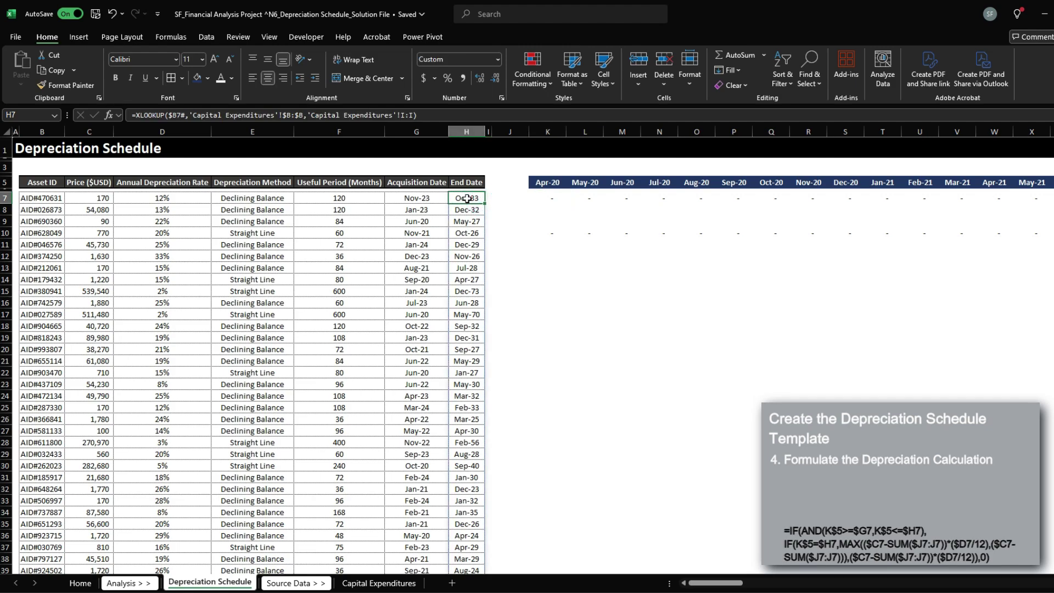
click(92, 198)
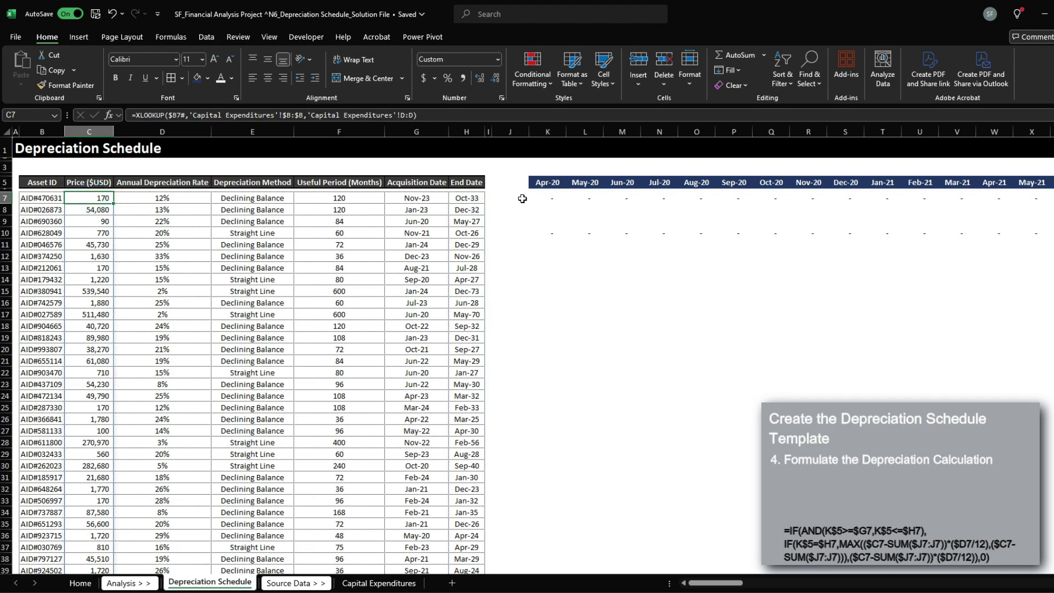
Insert a nested IF( on its own line after the AND condition in K7's formula
double_click(548, 198)
click(644, 198)
click(642, 200)
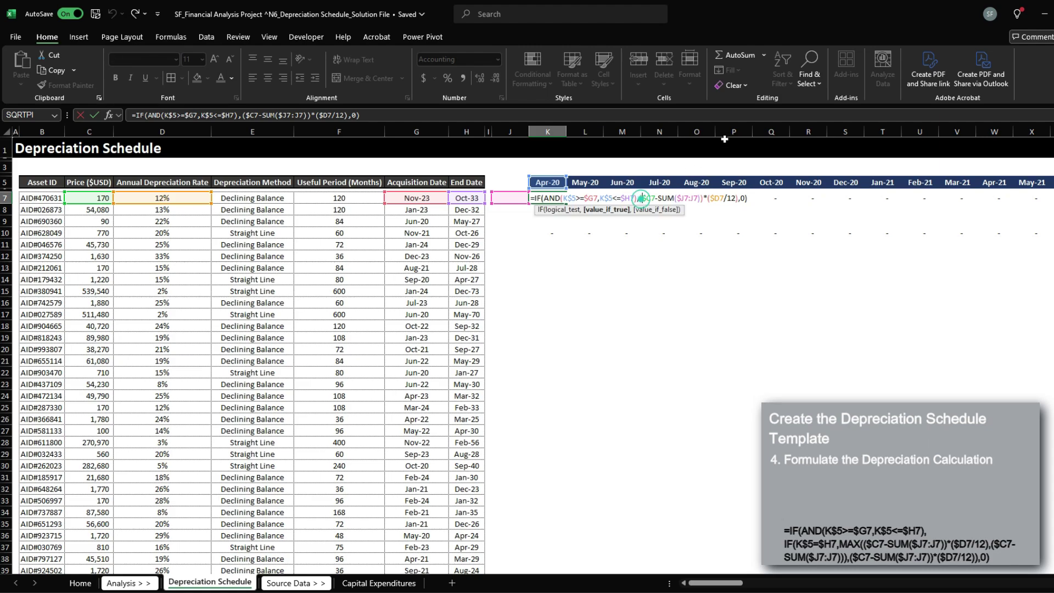
drag(565, 198, 636, 199)
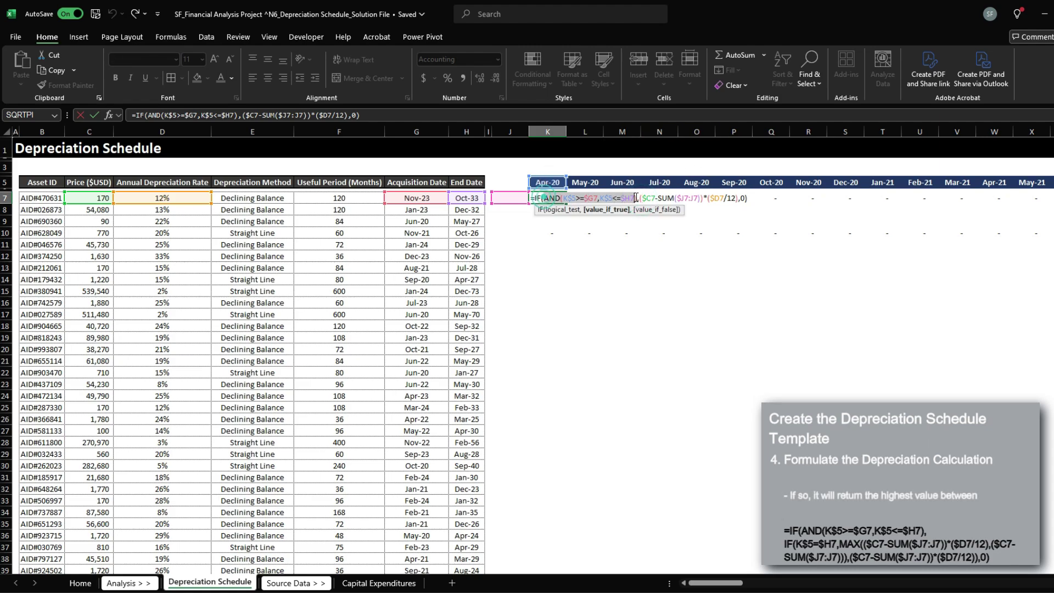
click(638, 198)
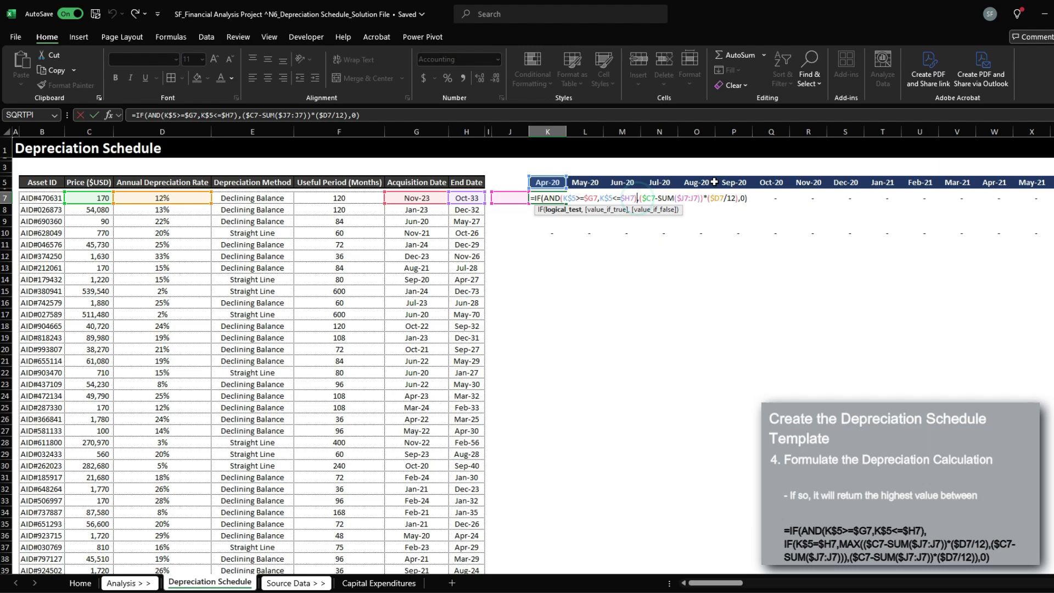
key(alt+Return)
text(IF()
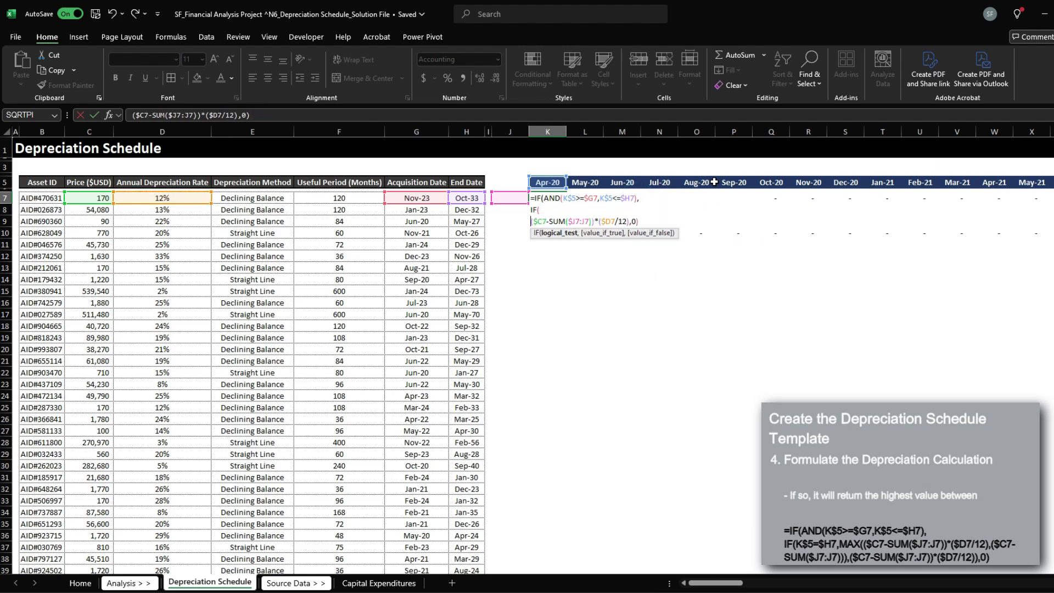
key(alt+Return)
key(Left)
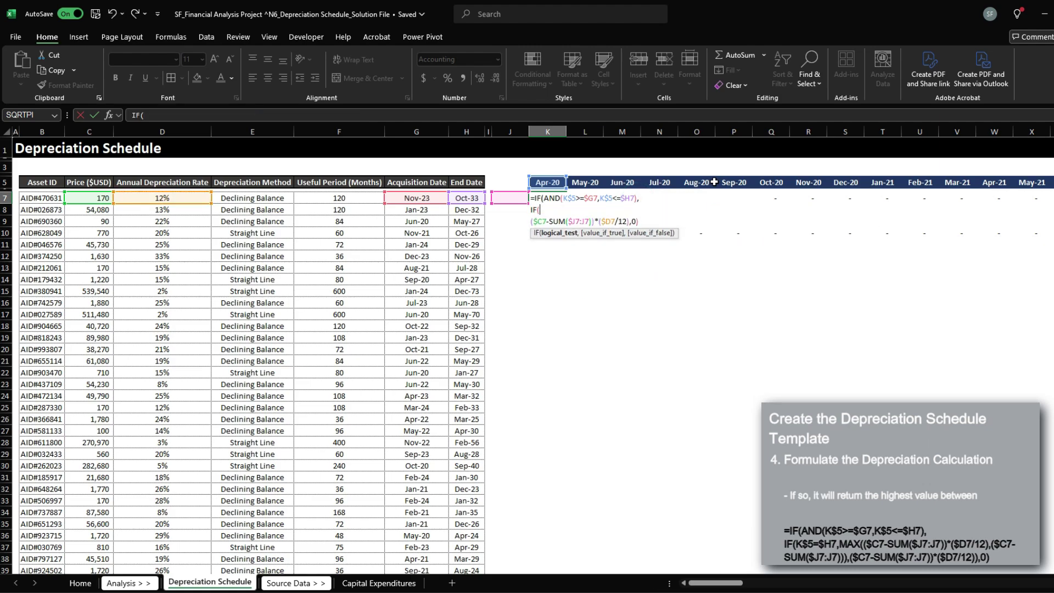
Set the nested IF's test in K7 to compare the month with the end date as K$5=$H7
click(555, 182)
key(F4)
key(F4)
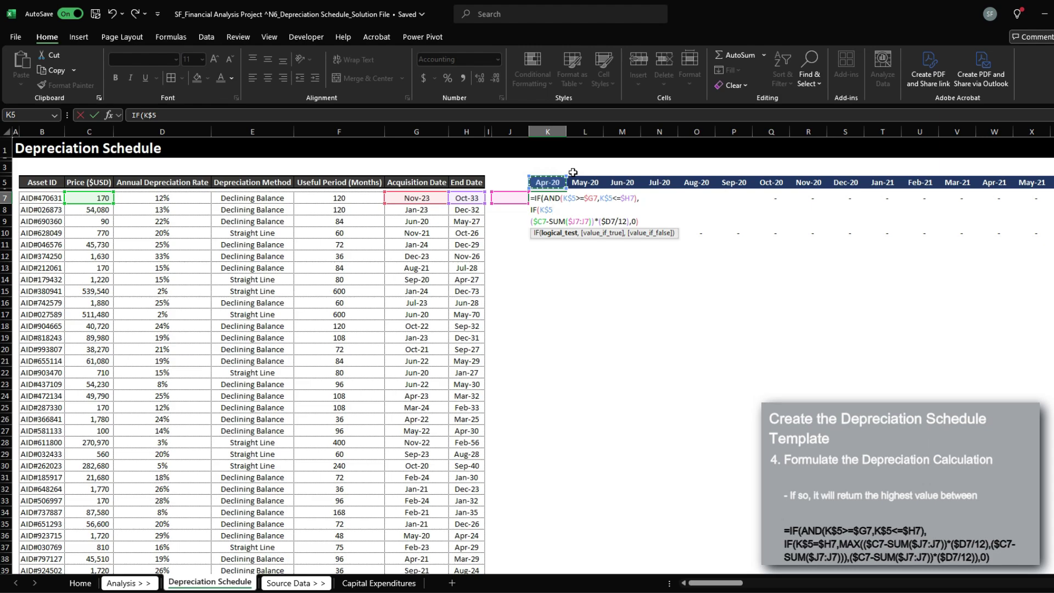
text(=)
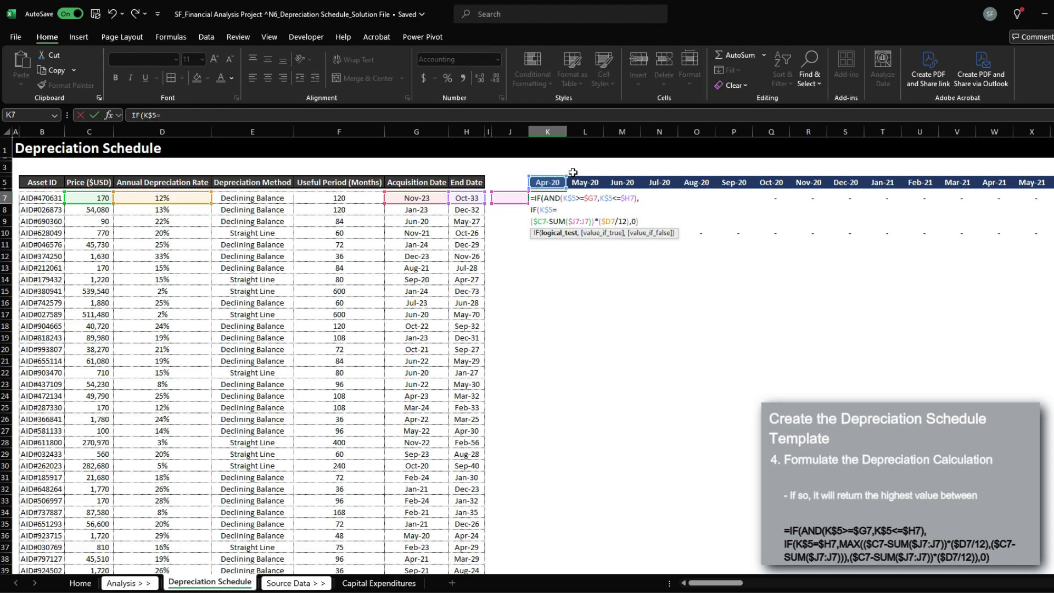
click(475, 198)
key(F4)
key(F4)
key(F4)
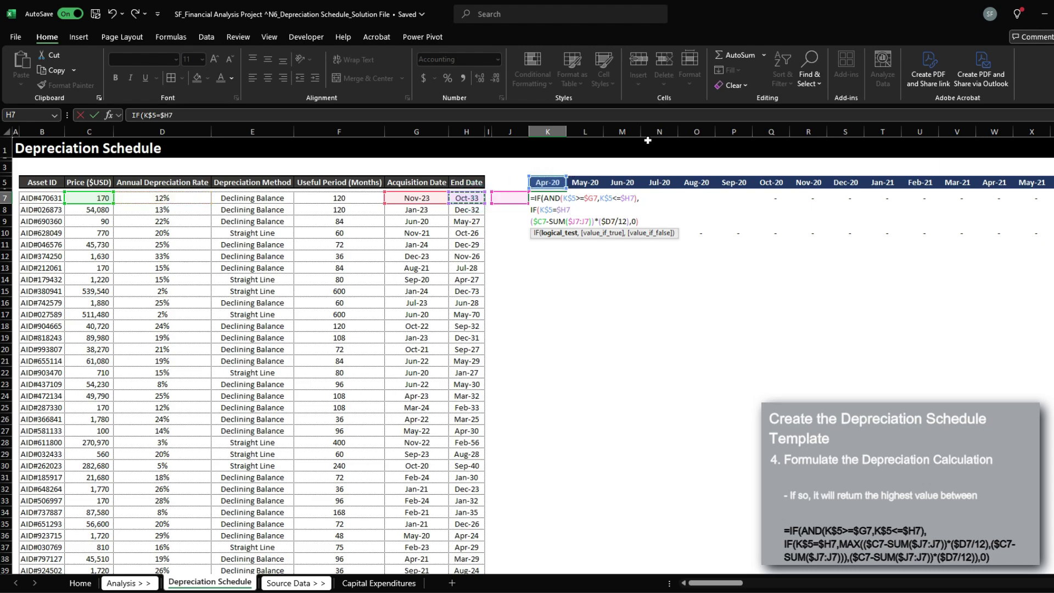
Start MAX( on a new line as the nested IF's true result, with ($C7-SUM($J7:J7))*($D7/12) as its first argument
text(,)
key(alt+Return)
text(M)
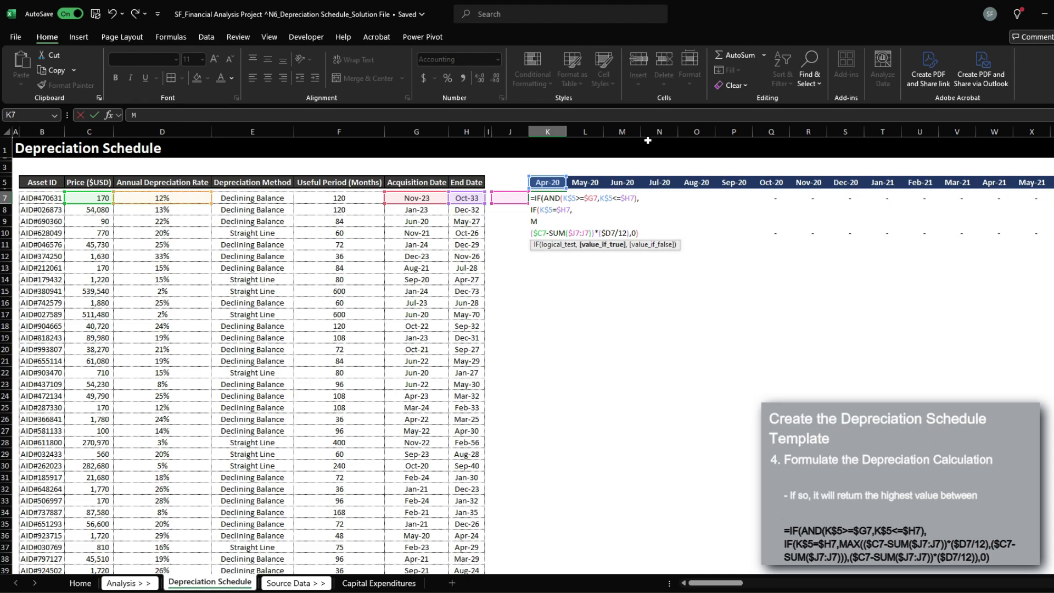
text(AX()
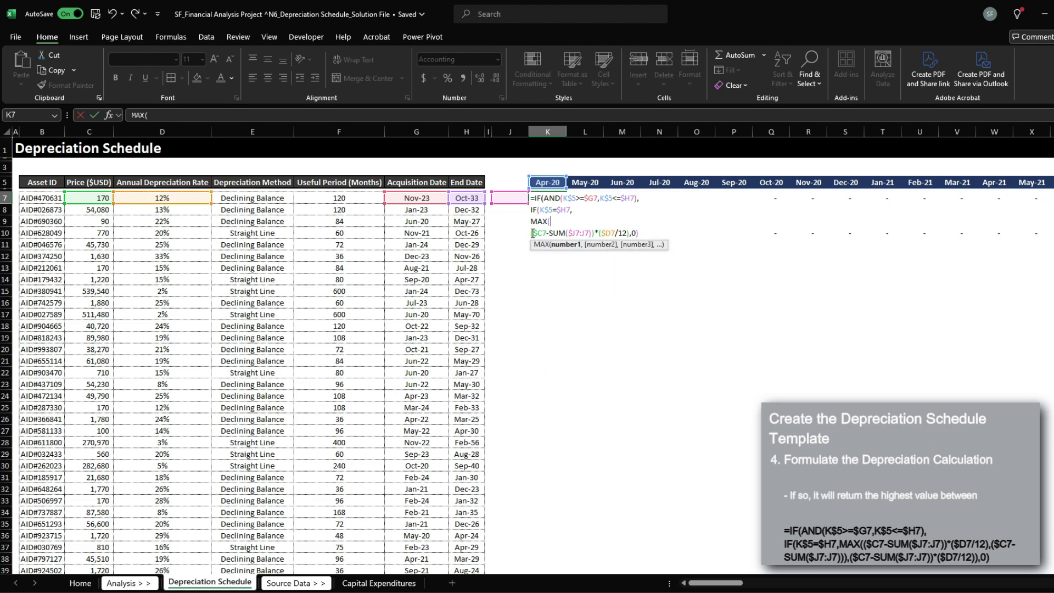
drag(531, 233, 630, 233)
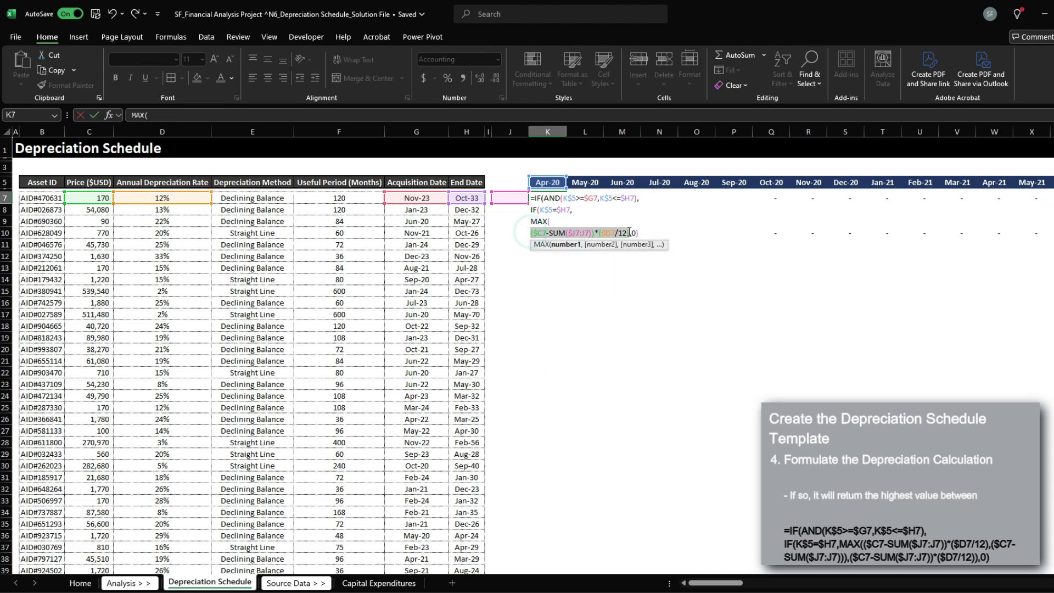
key(ctrl+c)
click(572, 222)
key(ctrl+v)
text(,)
key(alt+Return)
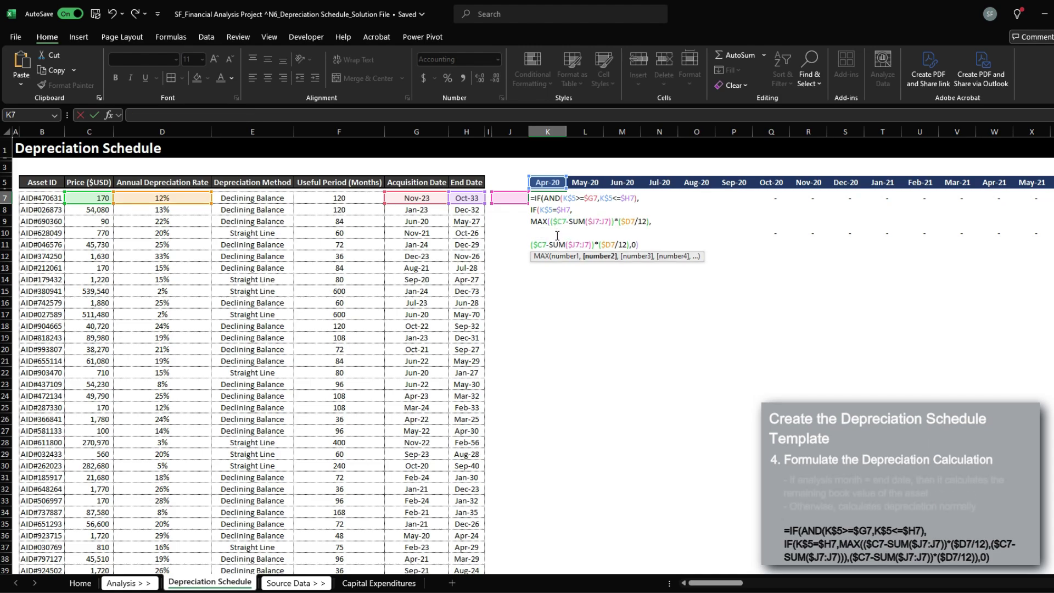
Enter the remaining book value ($C7-SUM($J7:$J7)) as MAX's second argument and close the MAX function
text(()
click(95, 197)
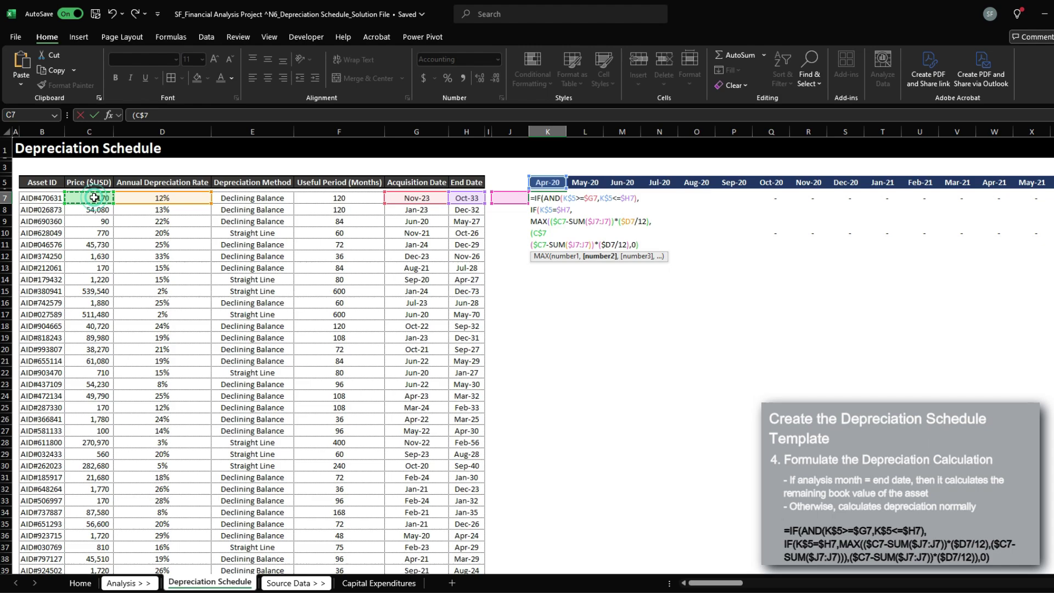
key(F4)
key(F4)
key(F4)
text(-SUM()
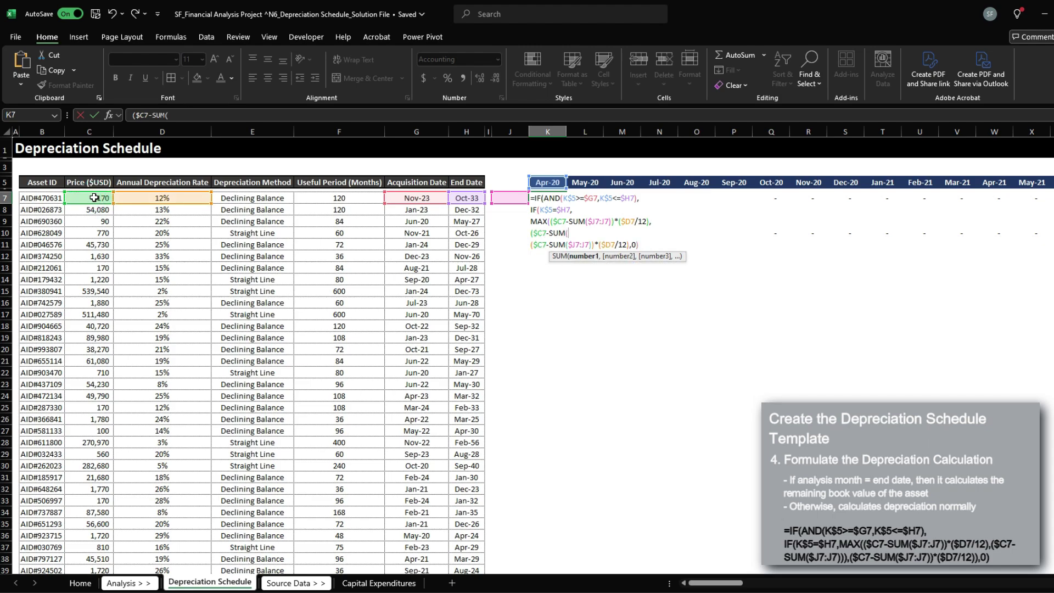
text($J7)
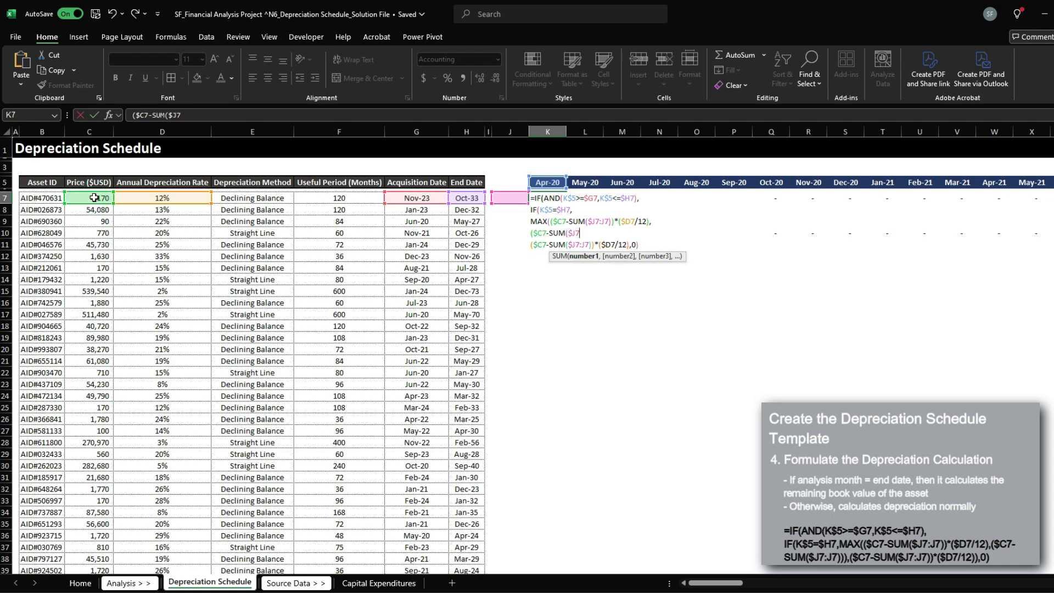
text(:$J7)))),)
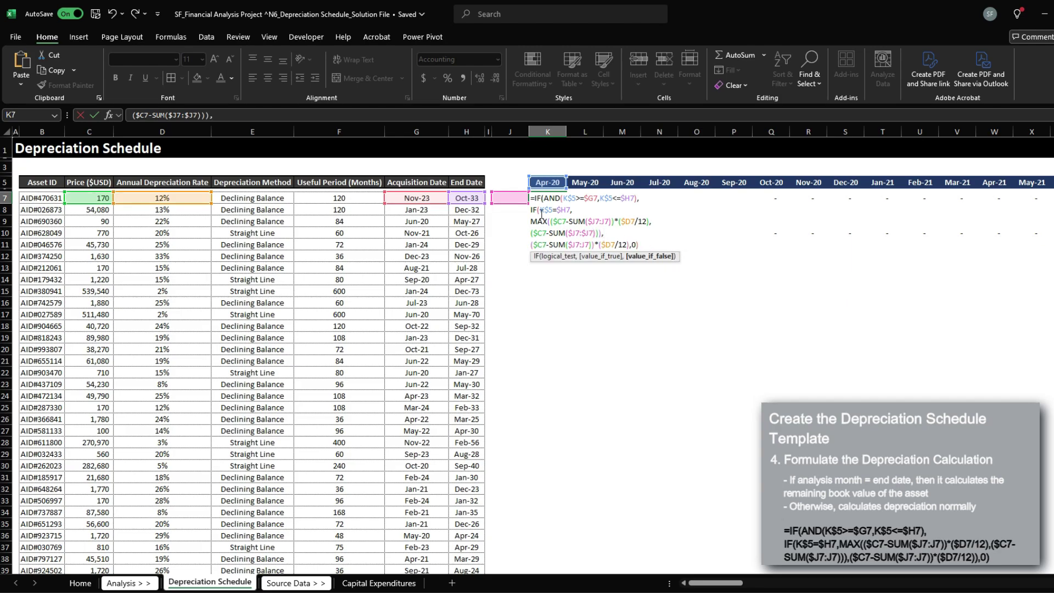
Close the nested IF after the normal calculation, put the final 0 on its own line, correct the book value sum to SUM($J7:J7), and commit K7
drag(532, 209, 573, 210)
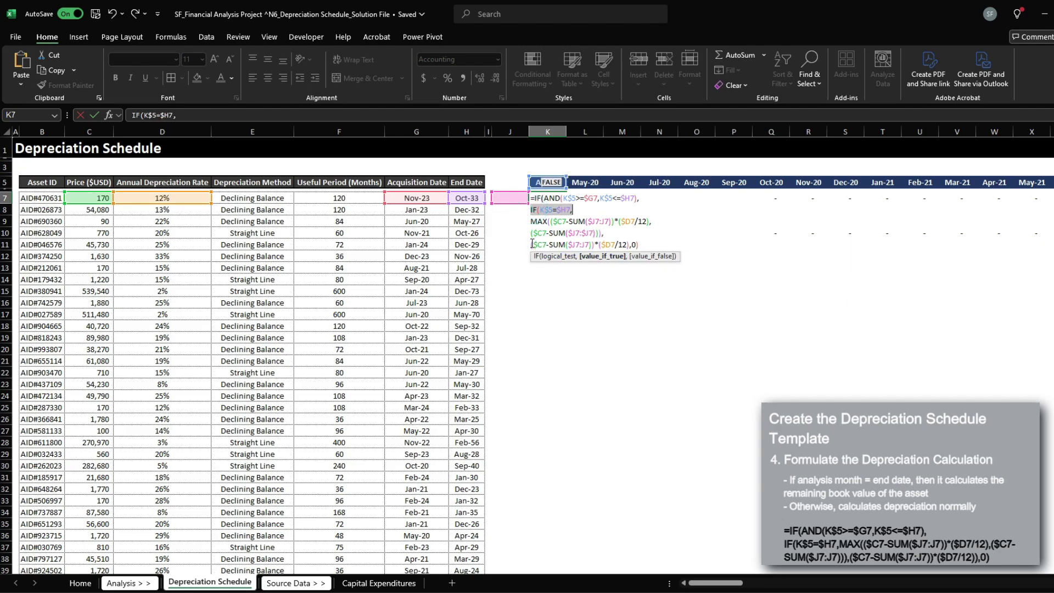
drag(531, 244, 632, 247)
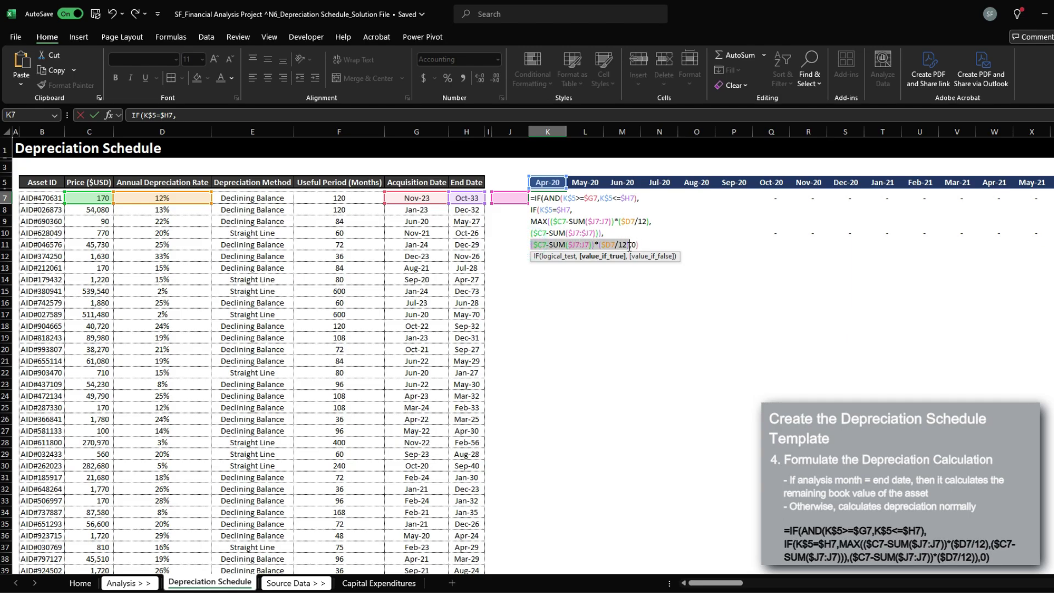
click(630, 245)
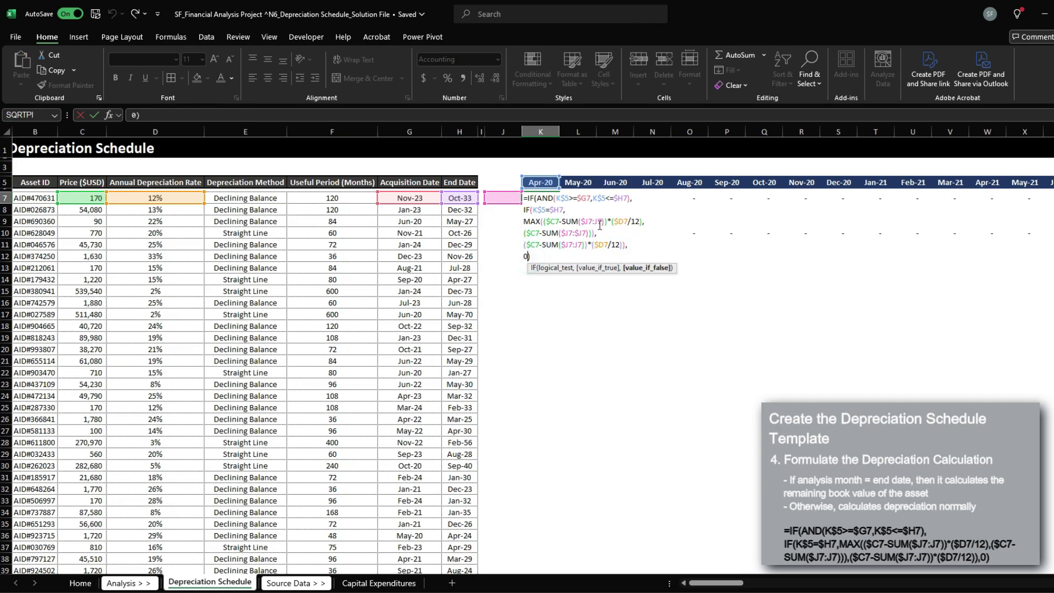
click(575, 234)
click(582, 233)
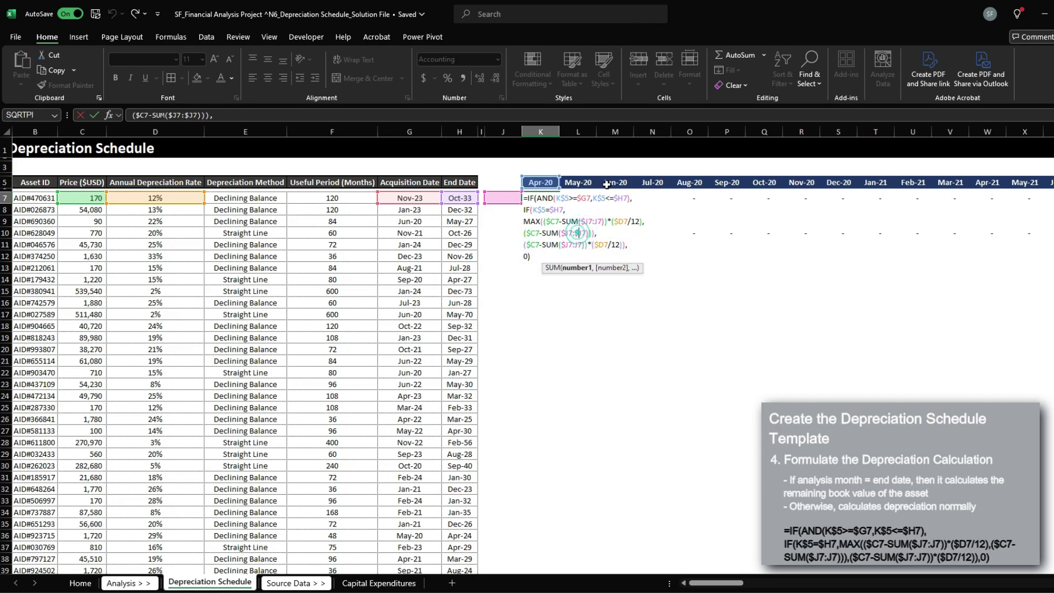
text())
click(563, 233)
key(ctrl+Return)
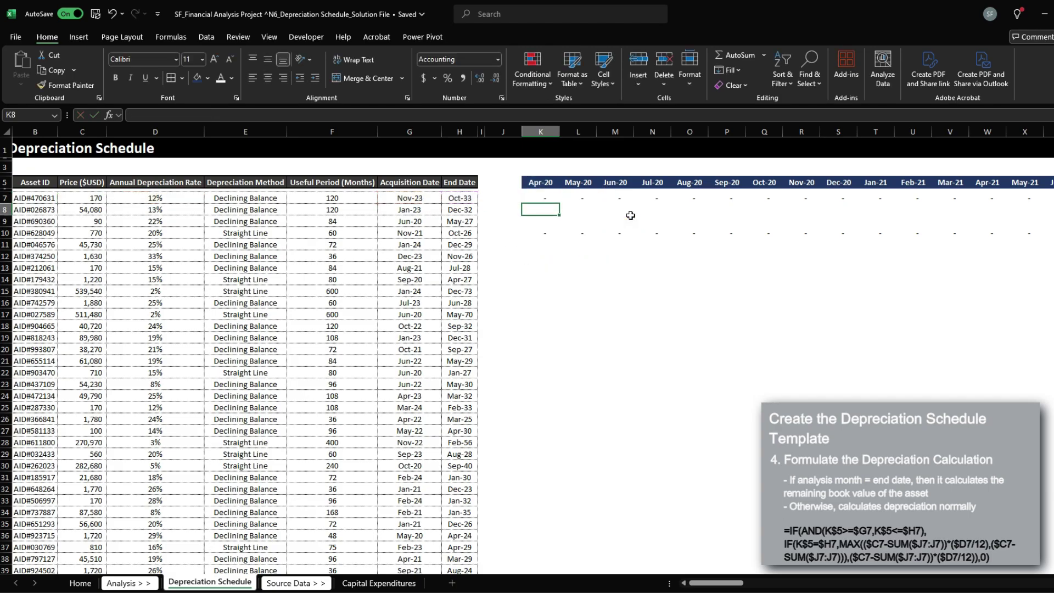
Copy K7's updated formula across all months of row 7 through GY7
key(ctrl+c)
key(ctrl+shift+Right)
key(ctrl+shift+Left)
key(ctrl+shift+Right)
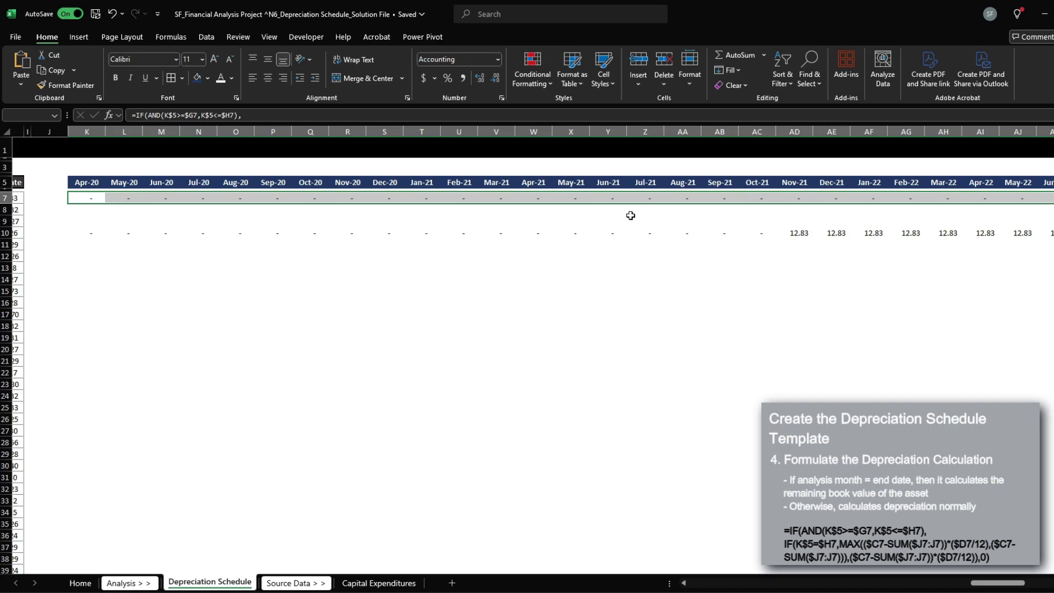
key(shift+BackSpace)
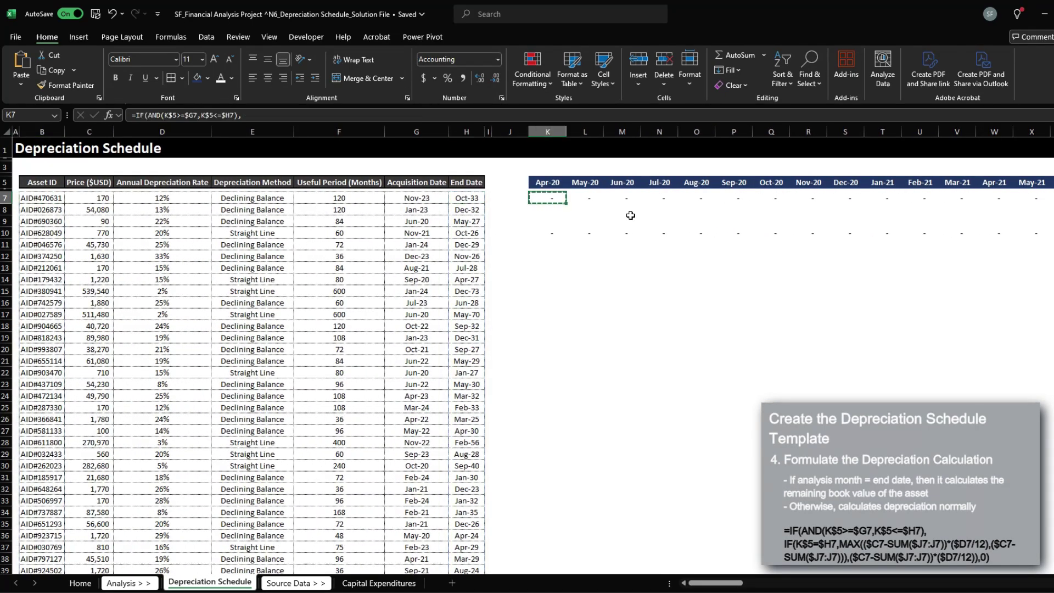
Recheck row 7's total depreciation with =SUM(K7:GY7) in K8, and clear the check formula
key(Down)
text(=sum()
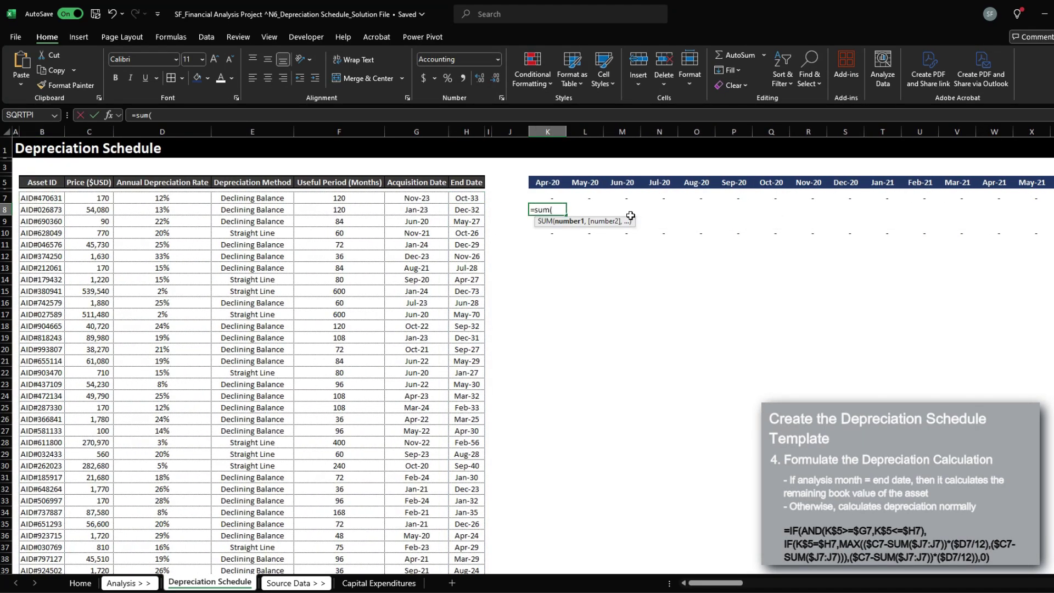
key(ctrl+shift+Right)
key(ctrl+Return)
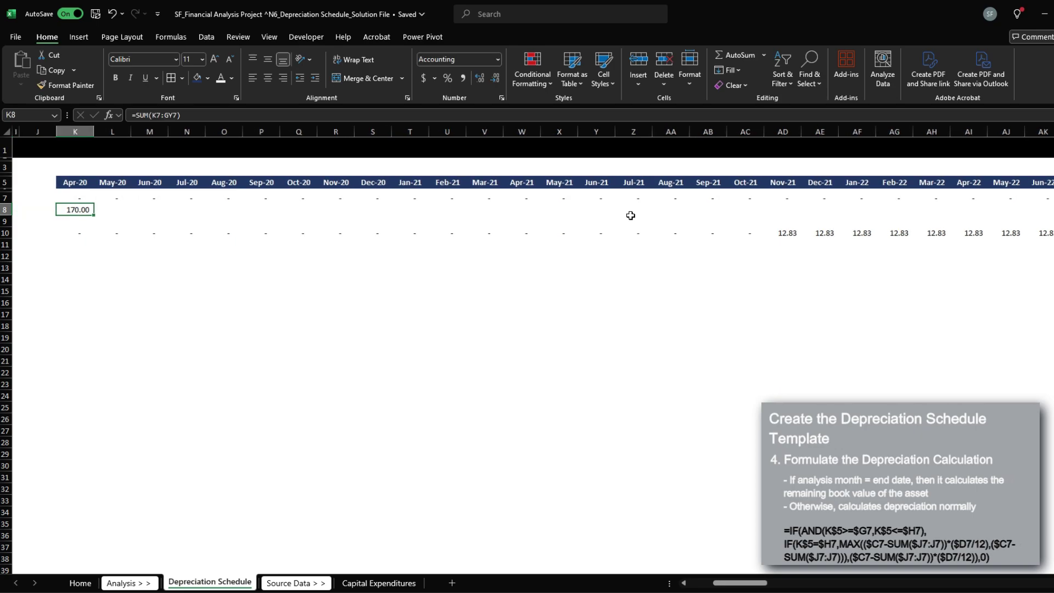
key(Up)
key(ctrl+Left)
key(ctrl+Left)
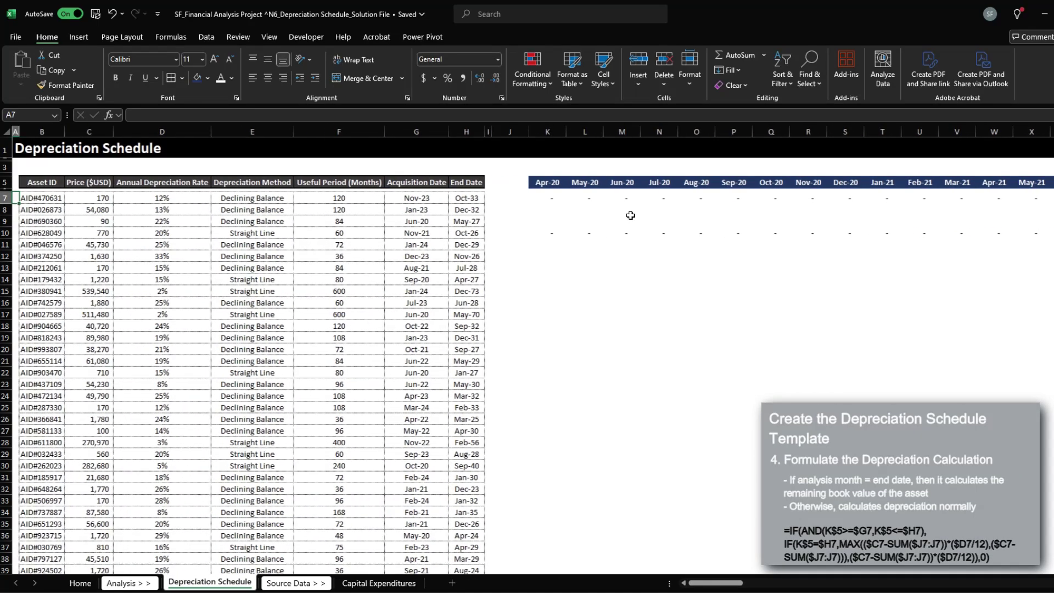
Examine row 7's monthly depreciation from Apr-20 up to the asset's acquisition month, Nov-23
key(Right)
key(Right)
key(Right)
key(Right)
key(Right)
key(Right)
key(Right)
key(Right)
key(Right)
key(Right)
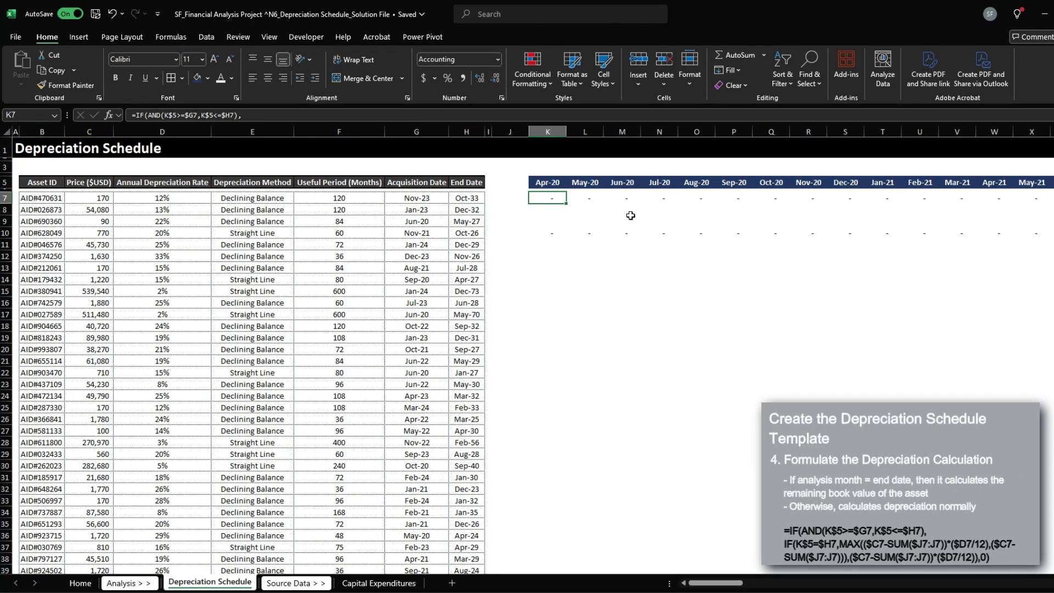
key(Right)
key(Right)
key(Right)
key(Right)
key(Right)
key(Right)
key(Right)
key(Right)
key(Right)
key(Right)
key(Right)
key(Right)
key(Right)
key(Right)
key(Right)
key(Right)
key(Right)
key(Right)
key(Right)
key(Right)
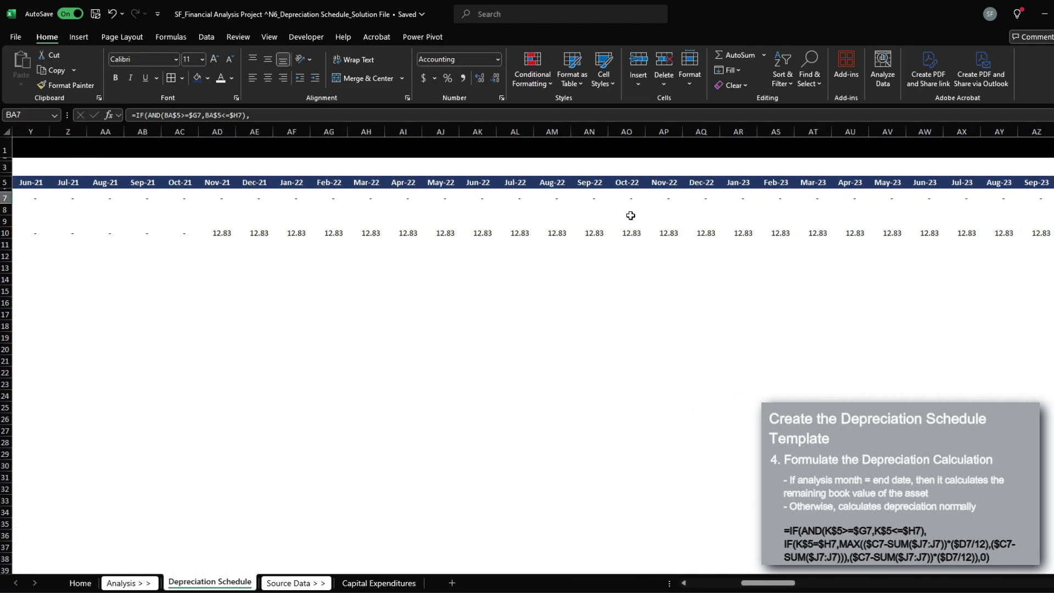
key(Right)
key(Right)
key(Right)
key(Right)
key(Right)
key(Right)
key(Right)
key(Right)
key(Left)
key(Left)
key(Left)
key(Left)
key(Left)
key(Left)
key(Left)
key(Left)
key(Left)
key(Left)
key(Left)
key(Left)
key(Left)
key(Left)
key(Left)
key(Left)
key(Left)
key(Left)
key(Left)
key(Left)
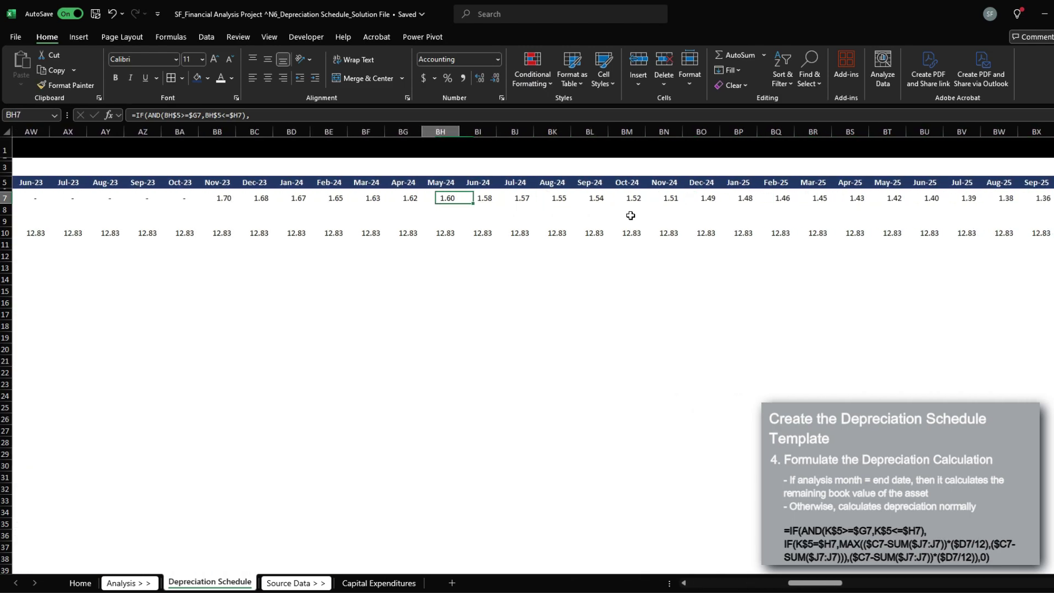
key(Right)
key(Left)
key(Left)
key(Right)
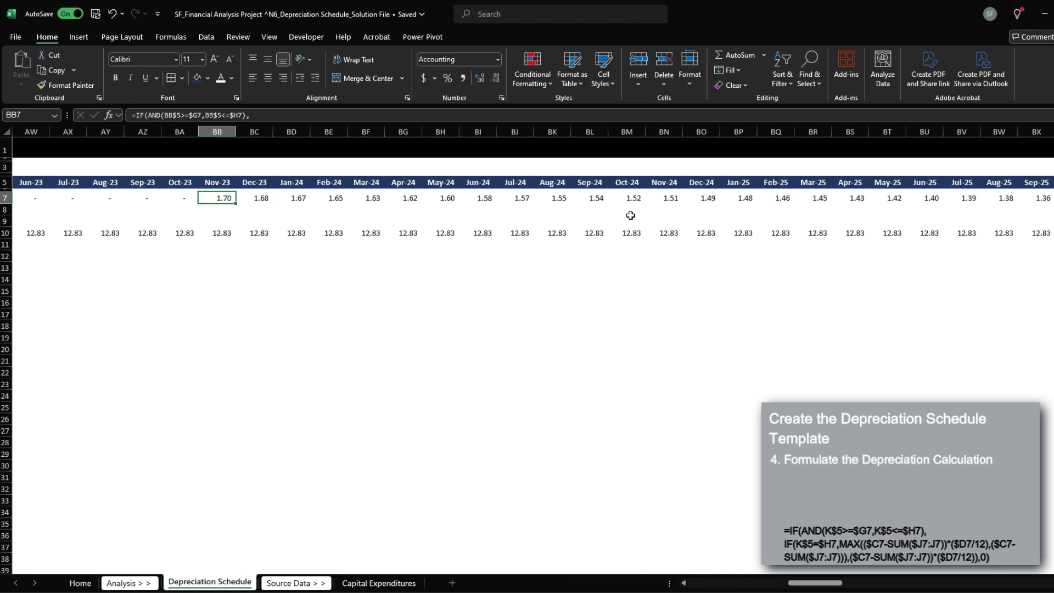
key(Right)
key(Left)
key(Right)
key(Left)
Examine row 7's declining balance amounts month by month from Nov-23 through the asset's end date, Oct-33
key(Right)
key(Right)
key(Right)
key(Right)
key(Right)
key(Right)
key(Right)
key(Right)
key(Right)
key(Right)
key(Right)
key(Right)
key(Right)
key(Right)
key(Right)
key(Right)
key(Right)
key(Right)
key(Right)
key(Right)
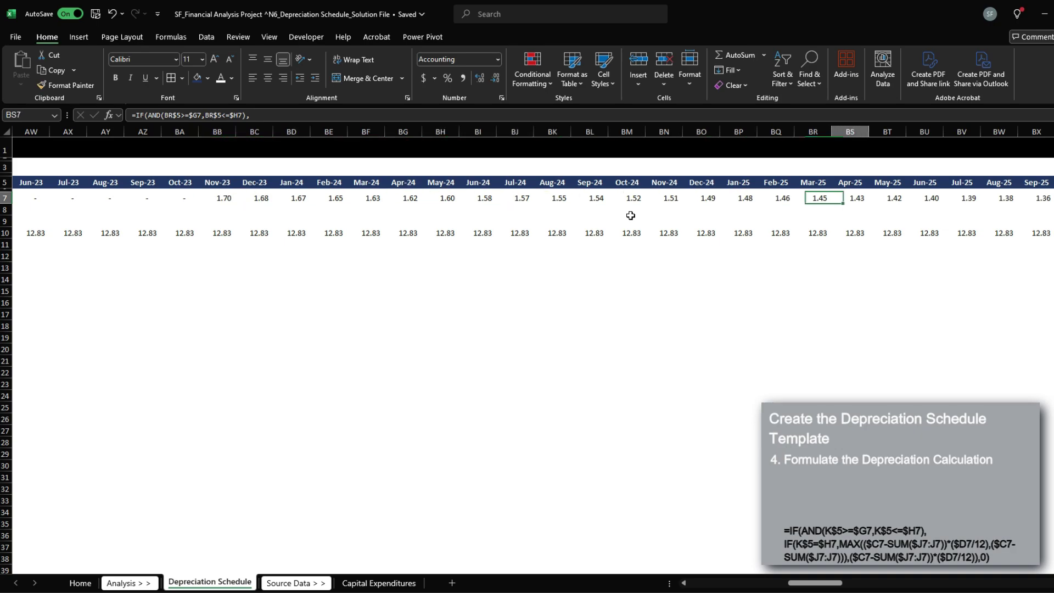
key(Right)
key(Right)
key(Right)
key(Right)
key(Right)
key(Right)
key(Right)
key(Right)
key(Right)
key(Right)
key(Right)
key(Right)
key(Right)
key(Right)
key(Right)
key(Right)
key(Right)
key(Right)
key(Right)
key(Right)
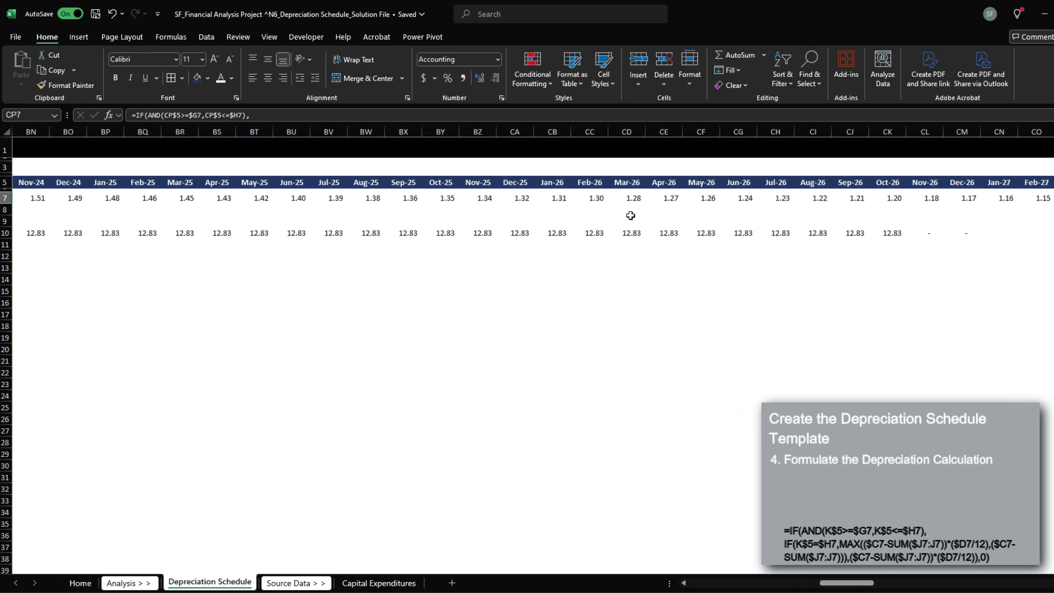
key(Right)
key(Right)
key(Right)
key(Right)
key(Right)
key(Right)
key(Right)
key(Right)
key(Right)
key(Right)
key(Right)
key(Right)
key(Right)
key(Right)
key(Right)
key(Right)
key(Right)
key(Right)
key(Right)
key(Right)
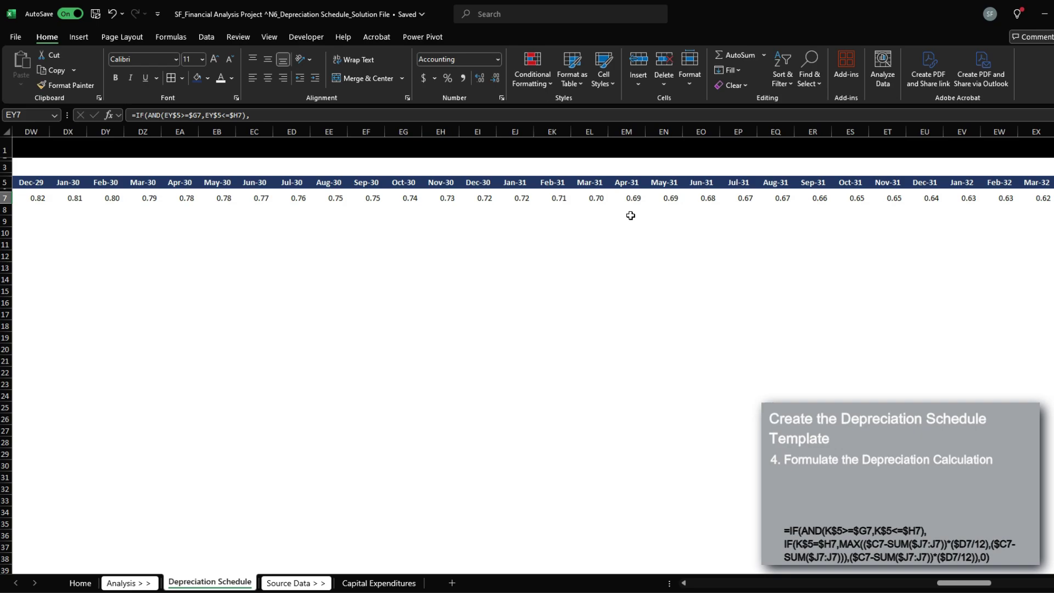
key(Right)
key(Right)
key(Right)
key(Right)
key(Right)
key(Right)
key(Right)
key(Right)
key(Right)
key(Right)
key(Right)
key(Right)
key(Left)
key(Left)
key(Left)
key(Left)
key(Left)
key(Left)
key(Left)
key(Left)
key(Left)
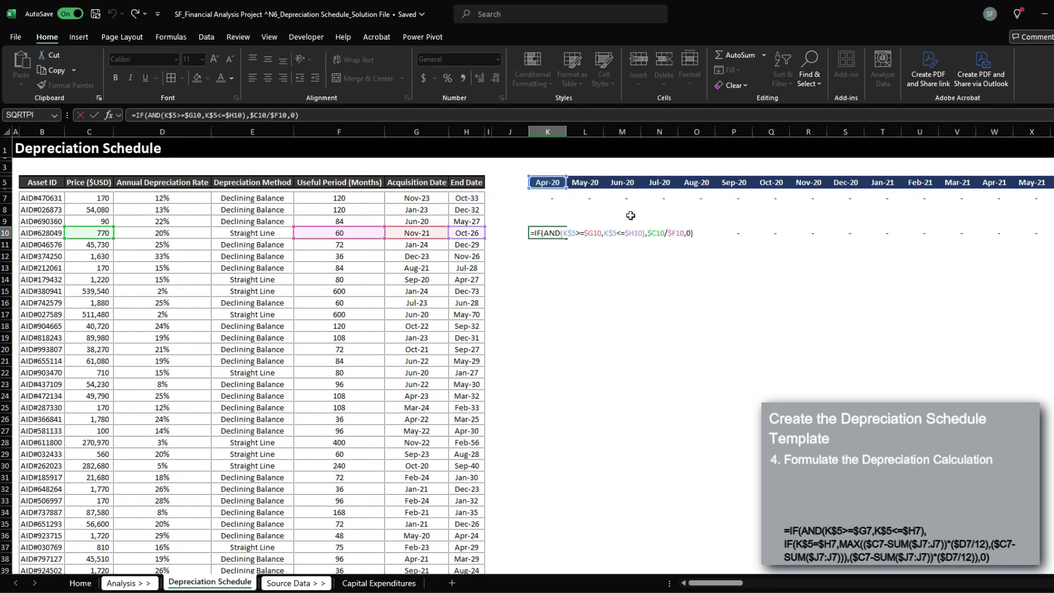
Review the straight line formula in K10 and row 10's asset details, leaving the formula as it is
key(Escape)
key(Left)
key(Left)
key(Left)
key(Left)
key(Right)
key(Right)
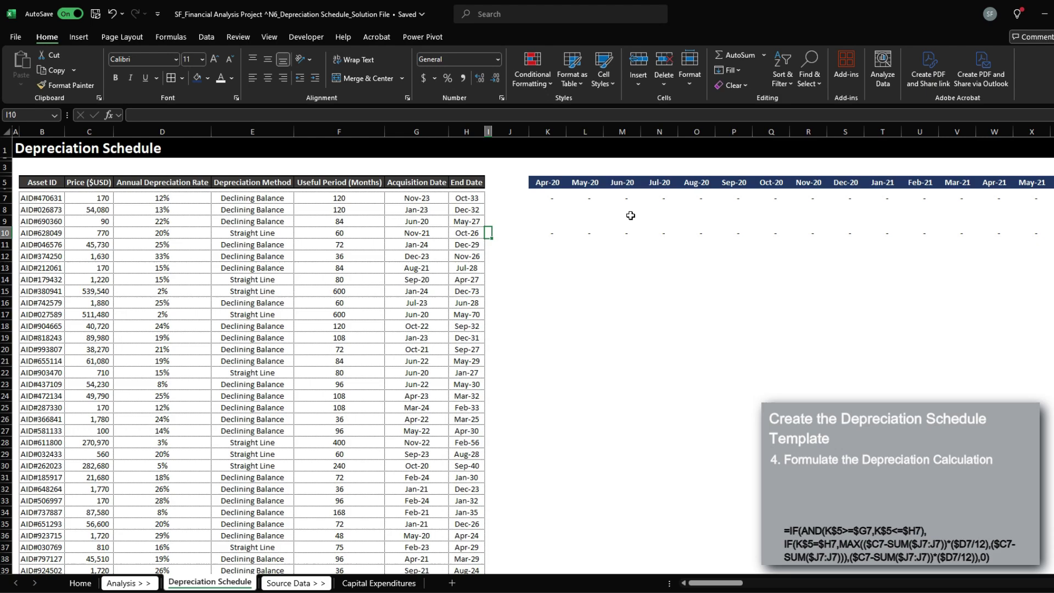
Open K7's declining balance formula and insert line breaks between its equals sign and the existing calculation
key(Right)
key(Right)
key(Up)
key(Up)
key(Up)
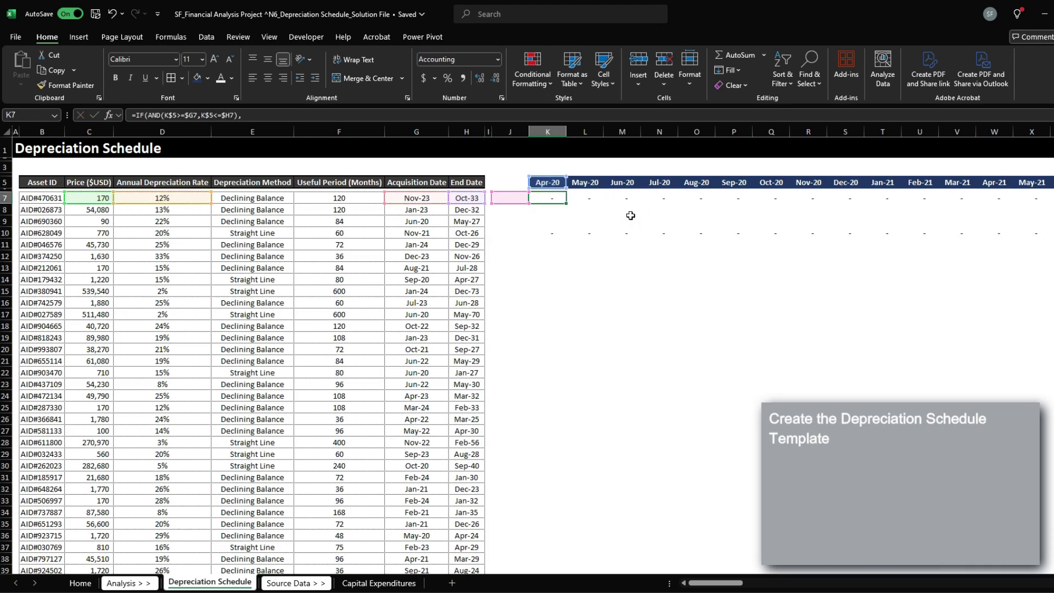
key(F2)
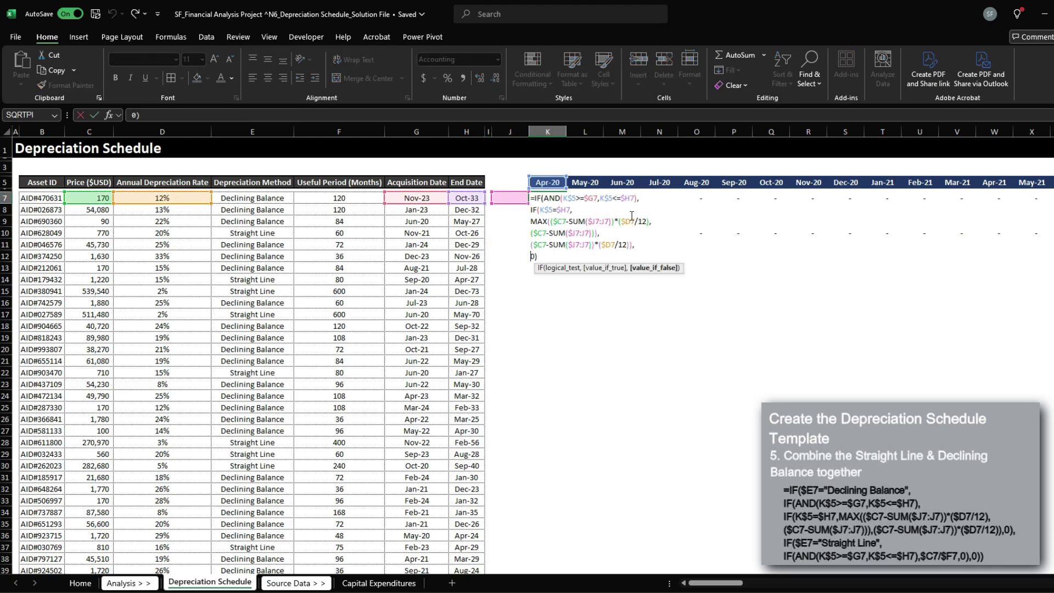
key(ctrl+Home)
key(alt+Return)
key(alt+Return)
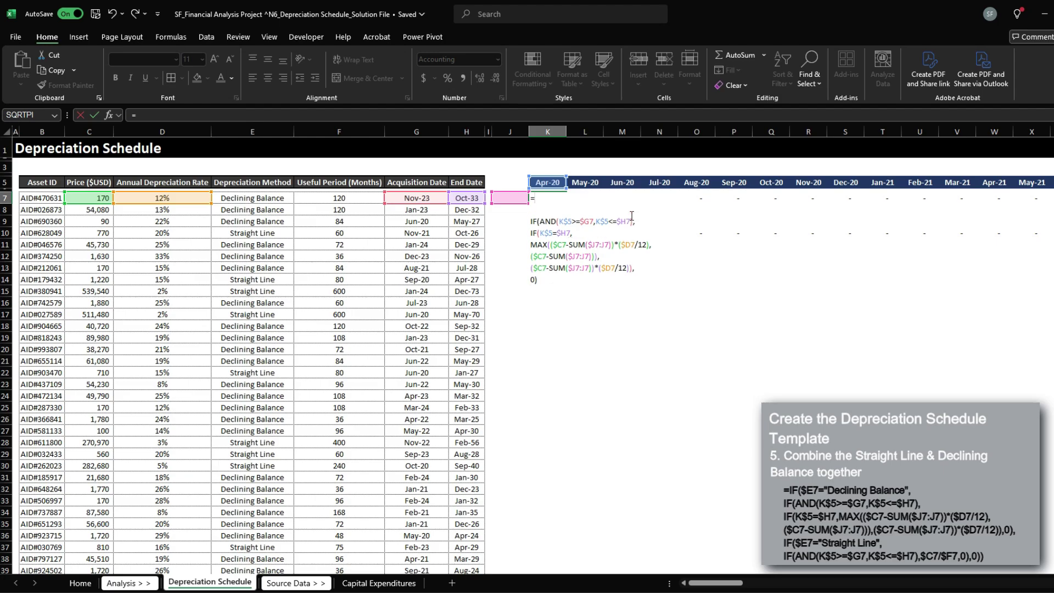
Start K7's formula with IF($E7="Declining Balance", and place the existing declining balance calculation on the next line as its true result
text(IF()
click(254, 197)
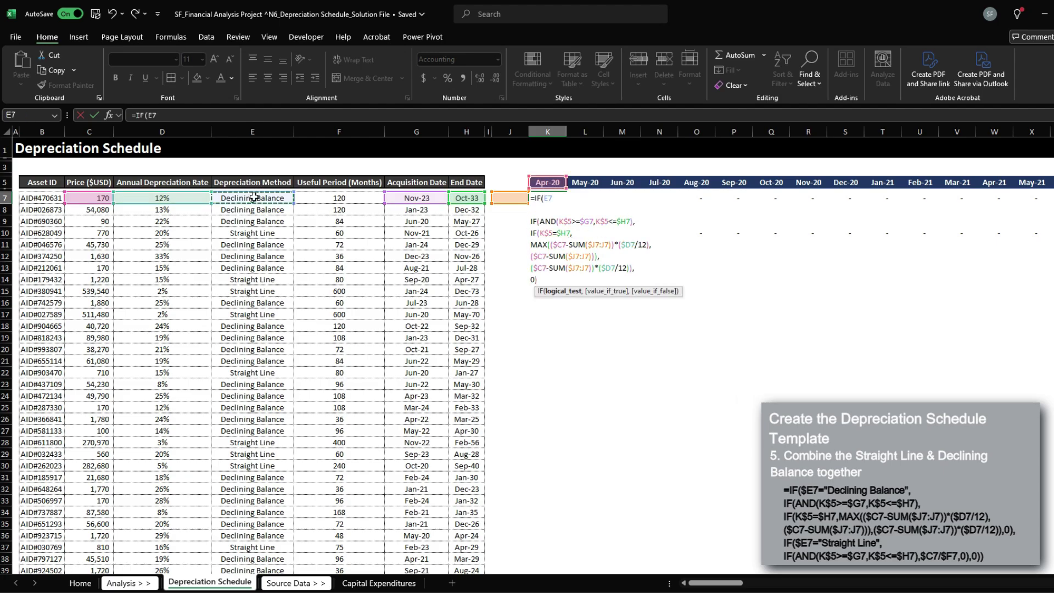
key(F4)
key(F4)
key(F4)
text(=")
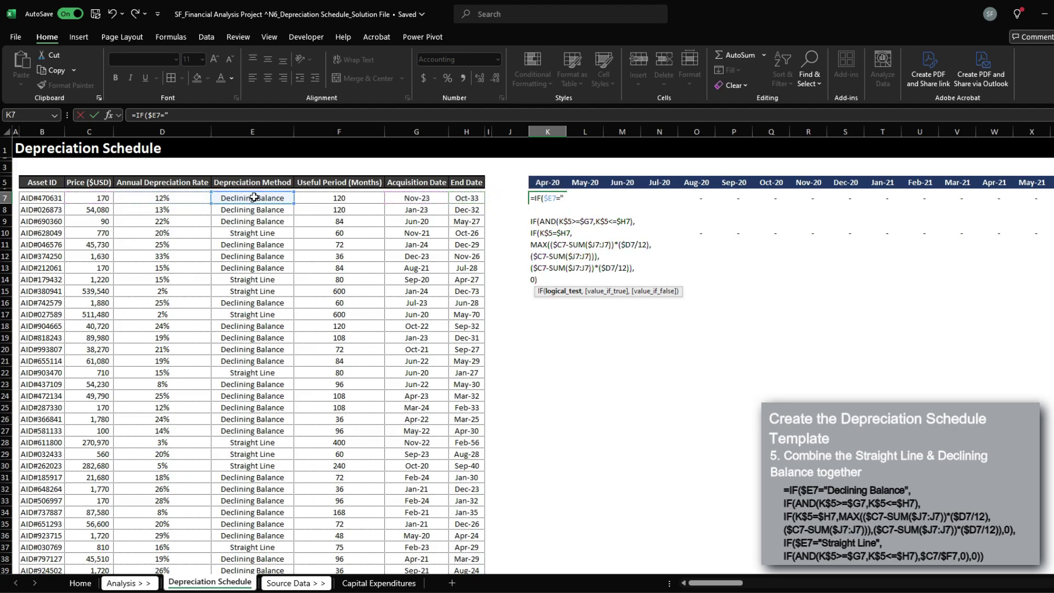
text(Declining Balance)
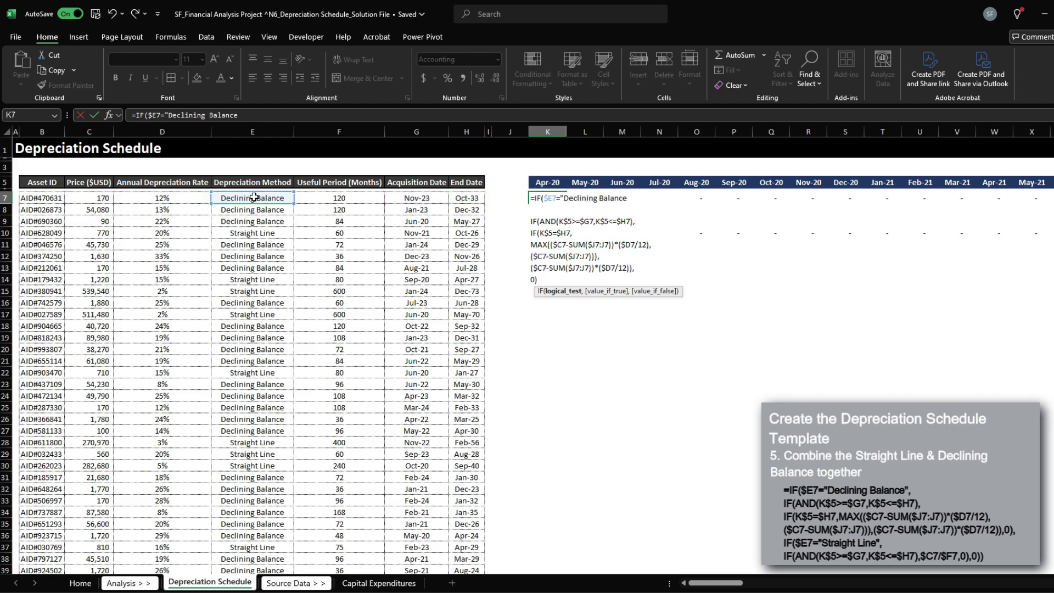
text(",K)
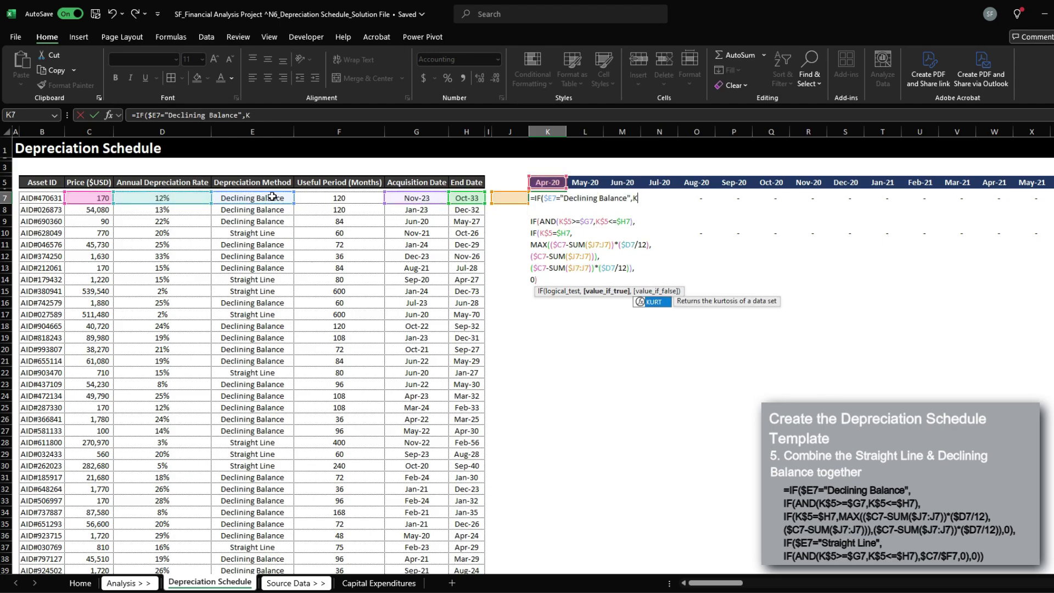
key(BackSpace)
key(Delete)
Append IF($E7="Straight Line",0,0)) on a new line at the end of K7's formula as its false result
click(550, 267)
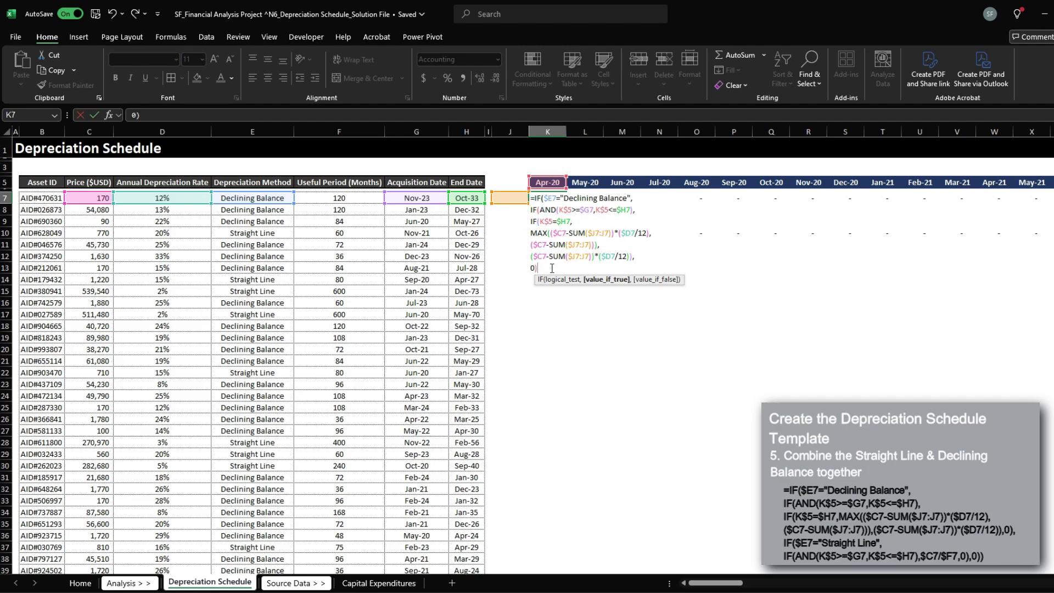
text(,)
key(alt+Return)
text(IF($E7=)
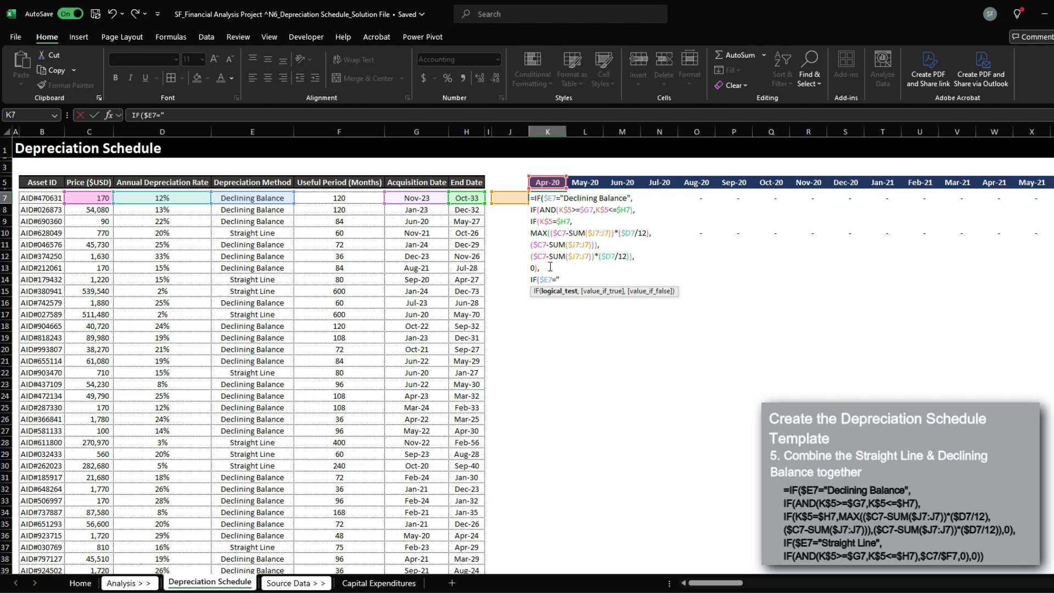
text(",)
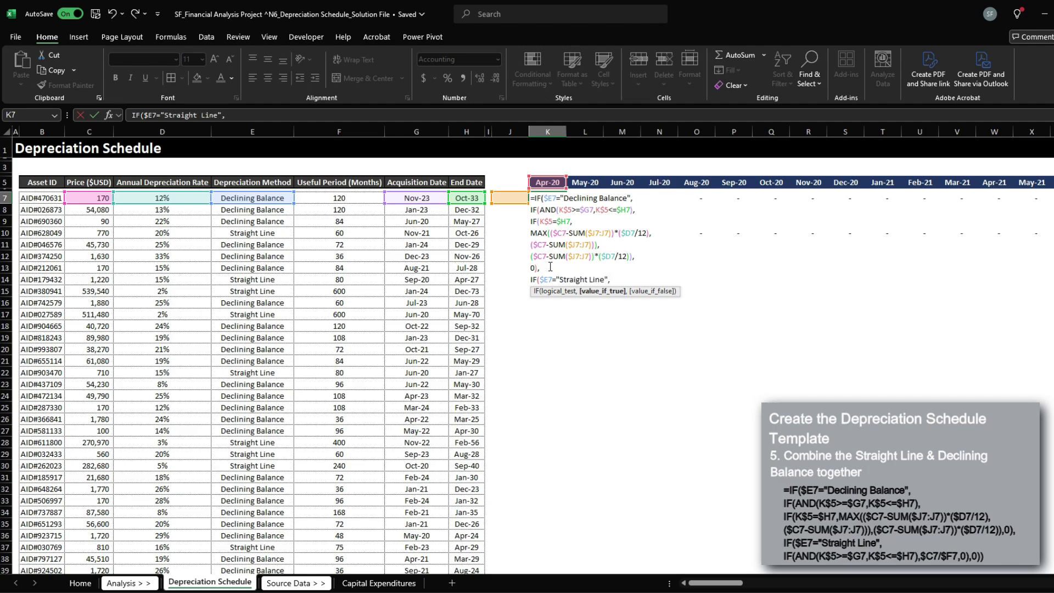
text(0,0)))
key(Return)
Copy the straight line formula text from K10 without its equals sign, leaving K10 as it is
key(Down)
key(Down)
key(F2)
key(Home)
key(Right)
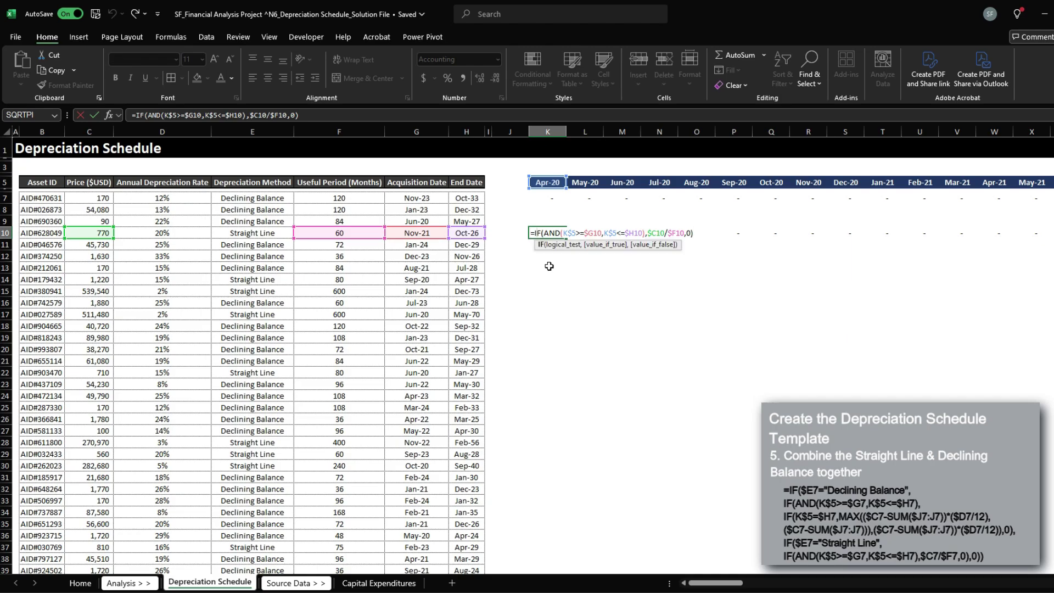
key(Escape)
Replace the first 0 after "Straight Line" in K7's formula with the copied straight line calculation on its own line
key(Up)
key(Up)
key(Up)
key(F2)
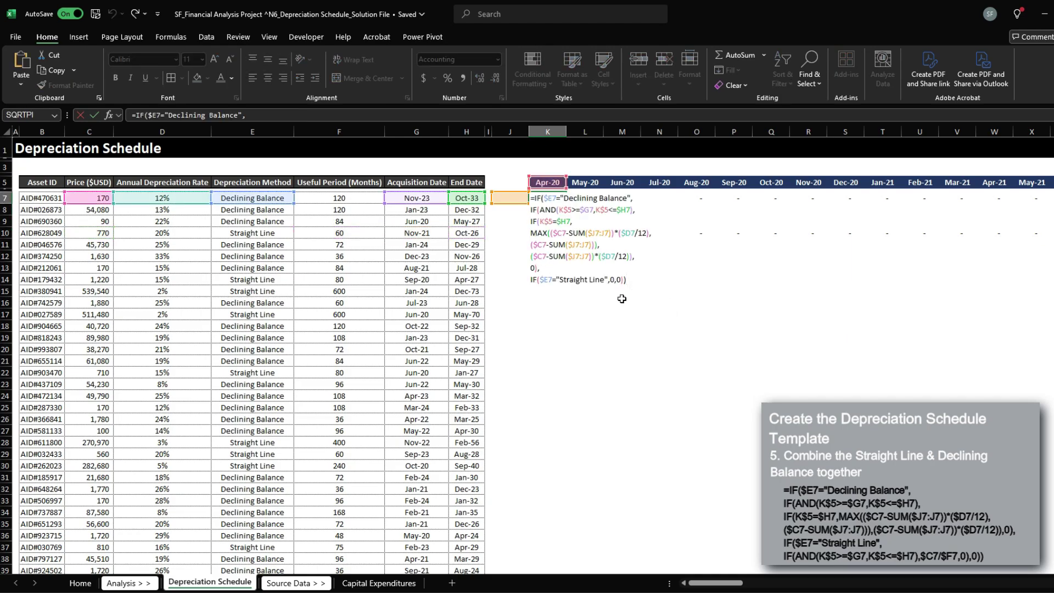
click(611, 282)
key(alt+Return)
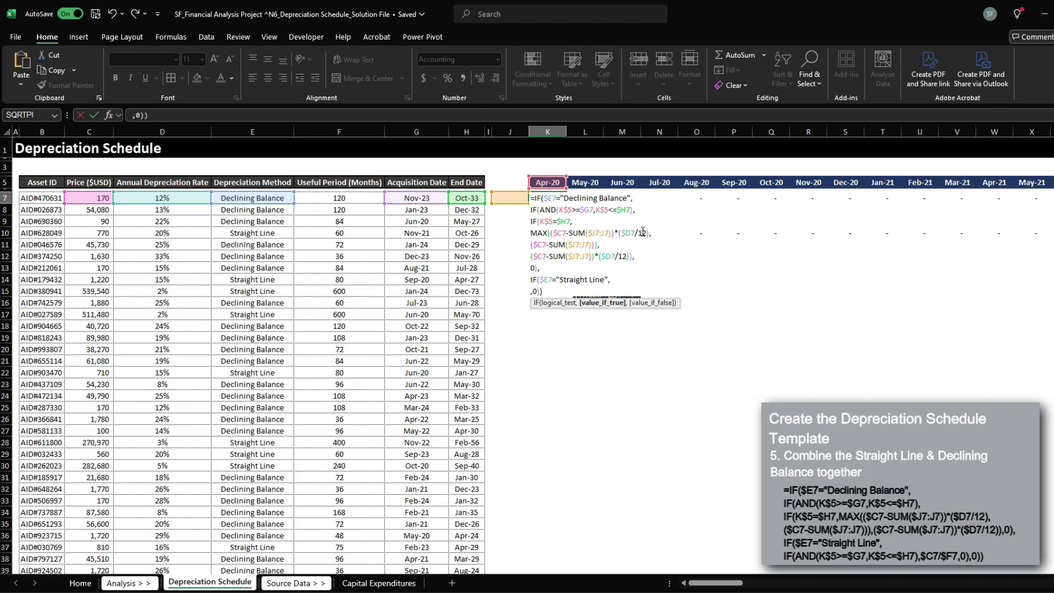
key(alt+Return)
key(ctrl+v)
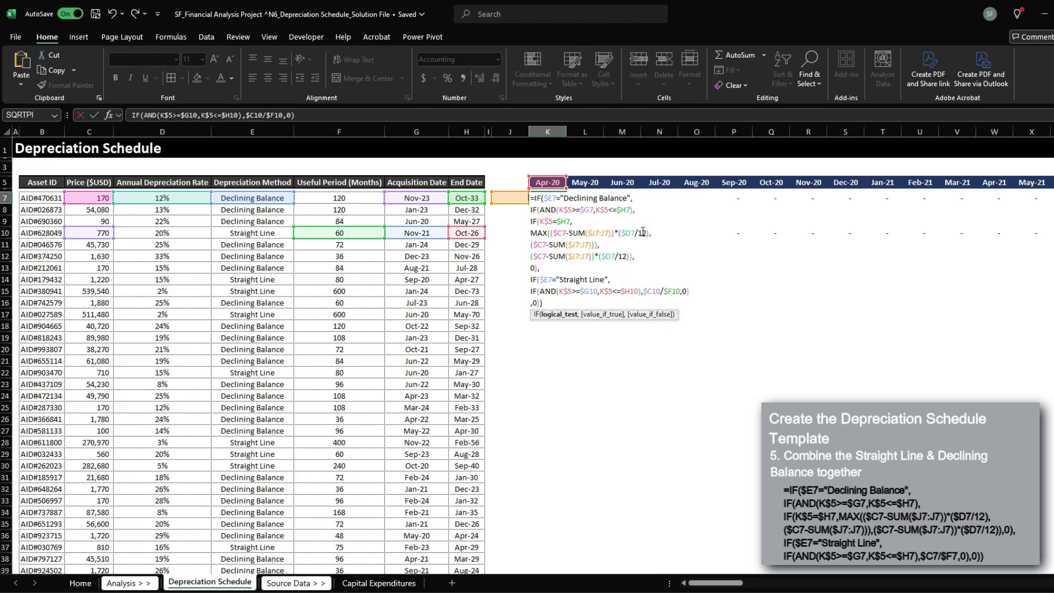
Repoint the pasted straight line references from row 10 to $G7, $H7, $C7 and $F7
drag(578, 292, 646, 294)
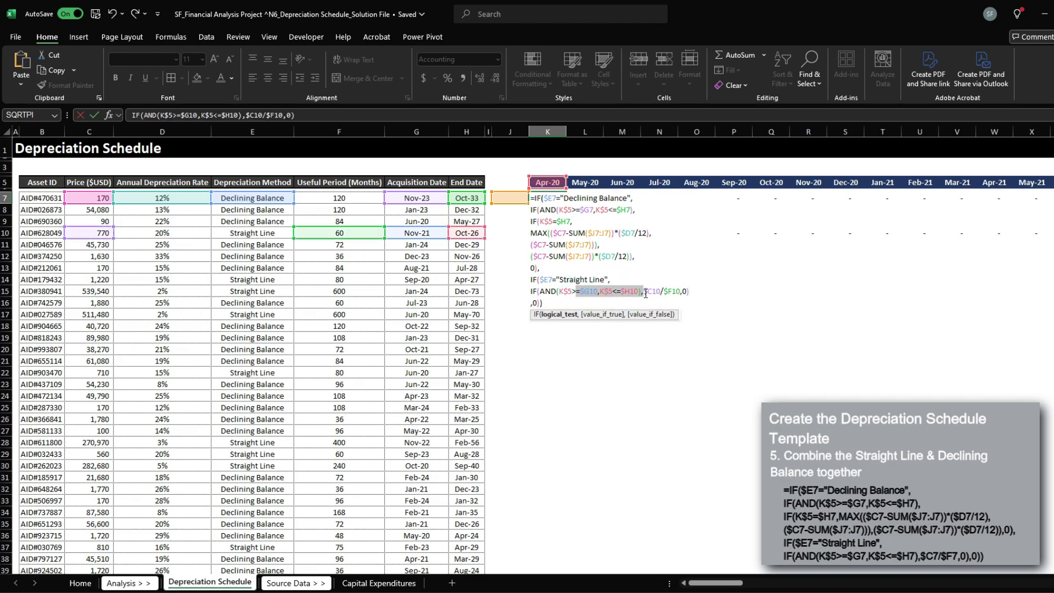
click(645, 292)
drag(463, 227, 466, 198)
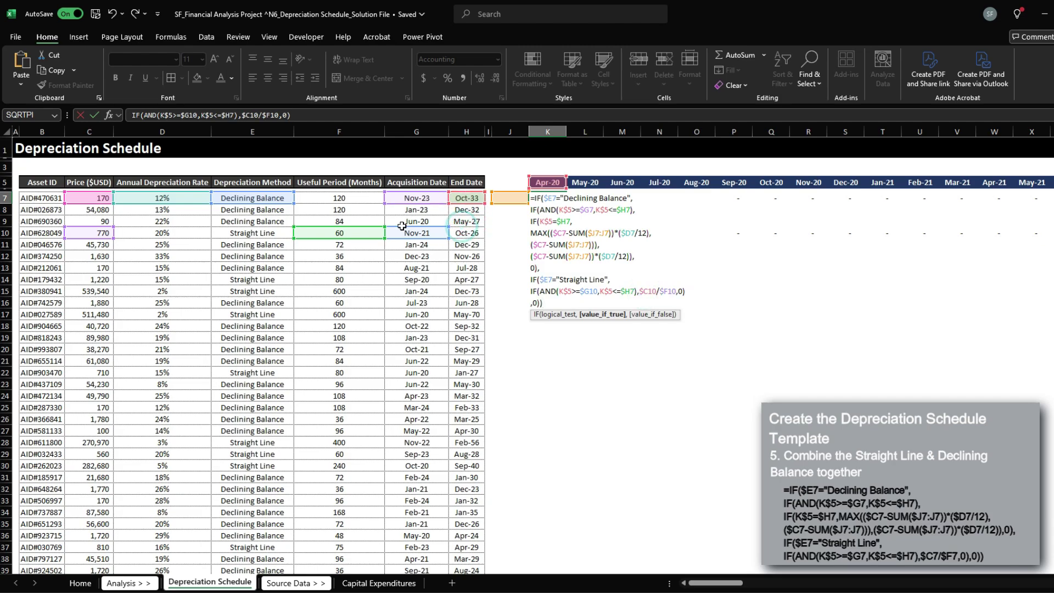
drag(402, 225, 404, 198)
drag(340, 228, 344, 201)
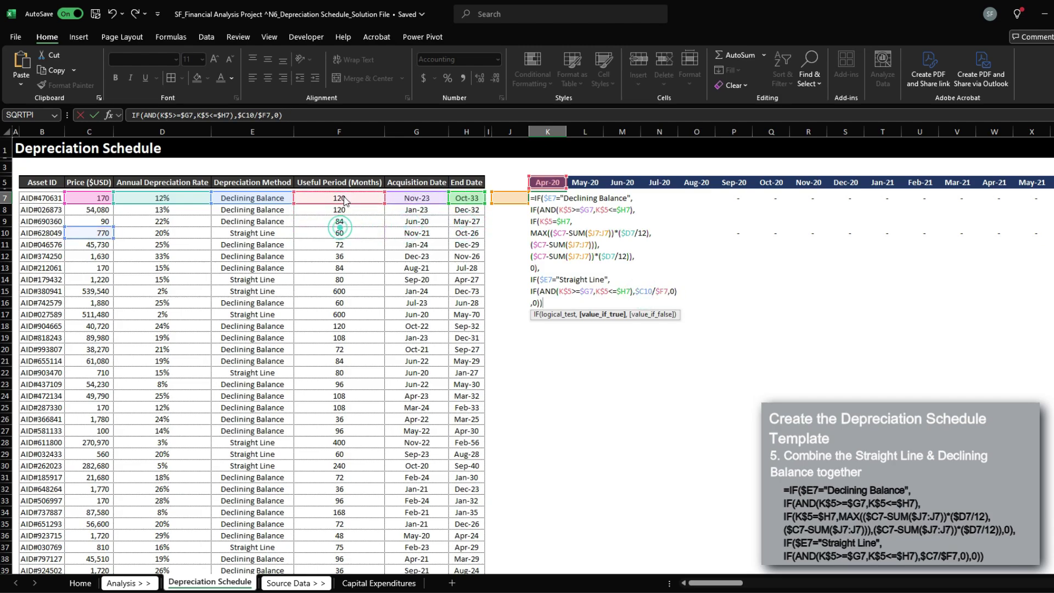
drag(90, 228, 96, 202)
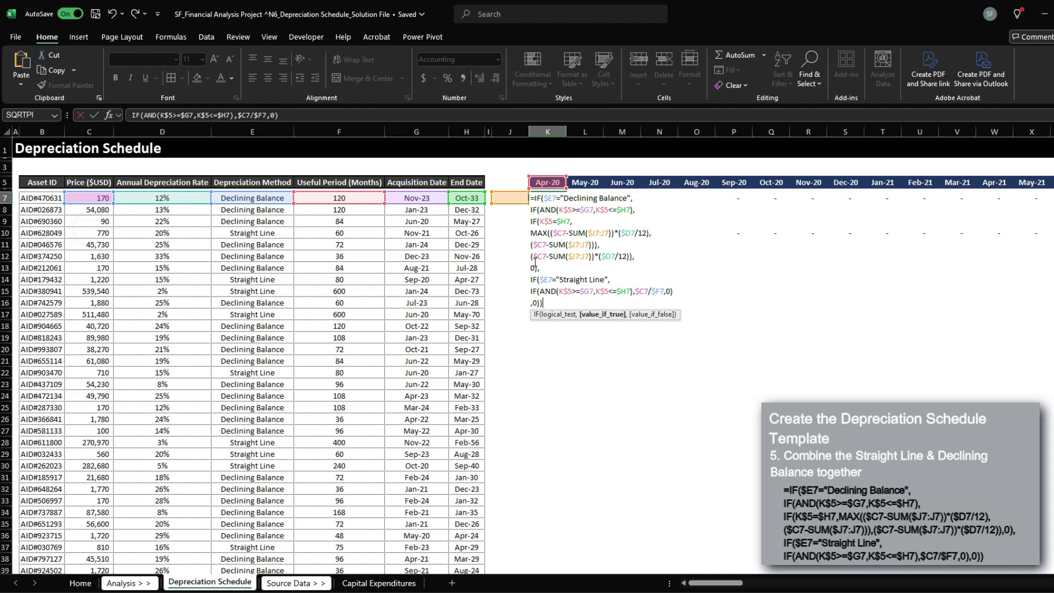
Join the closing ,0)) to the straight line calculation's line and commit K7's combined formula
key(BackSpace)
key(BackSpace)
key(BackSpace)
key(BackSpace)
key(BackSpace)
text(,0))
key(ctrl+Return)
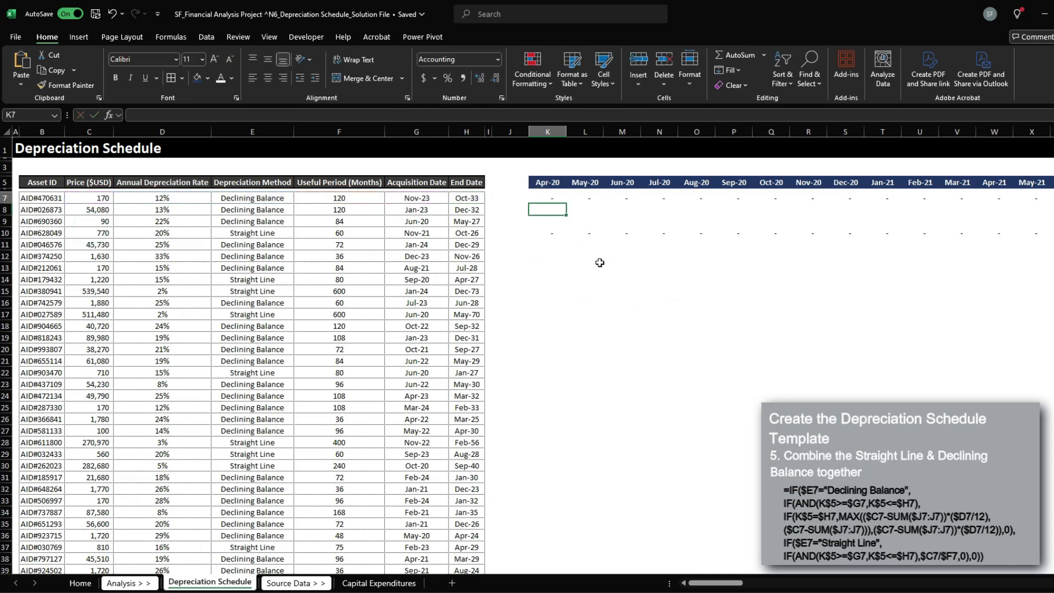
Review K7's combined formula and copy it across all the months of row 7
key(F2)
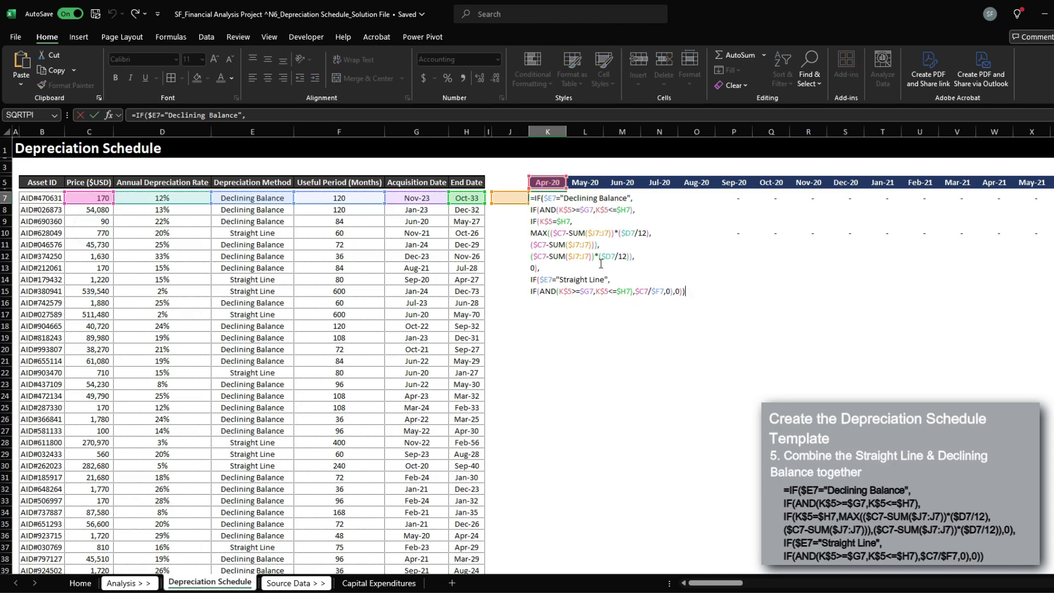
click(616, 281)
drag(685, 293, 552, 233)
key(ctrl+Return)
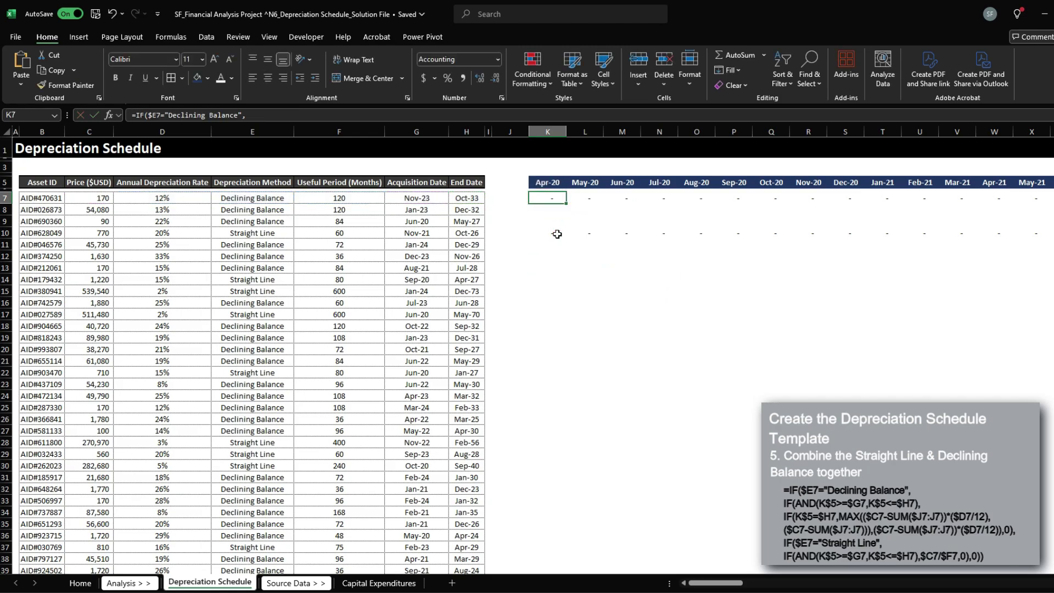
key(ctrl+shift+Right)
key(ctrl+shift+Left)
key(ctrl+c)
key(ctrl+shift+Right)
key(ctrl+Left)
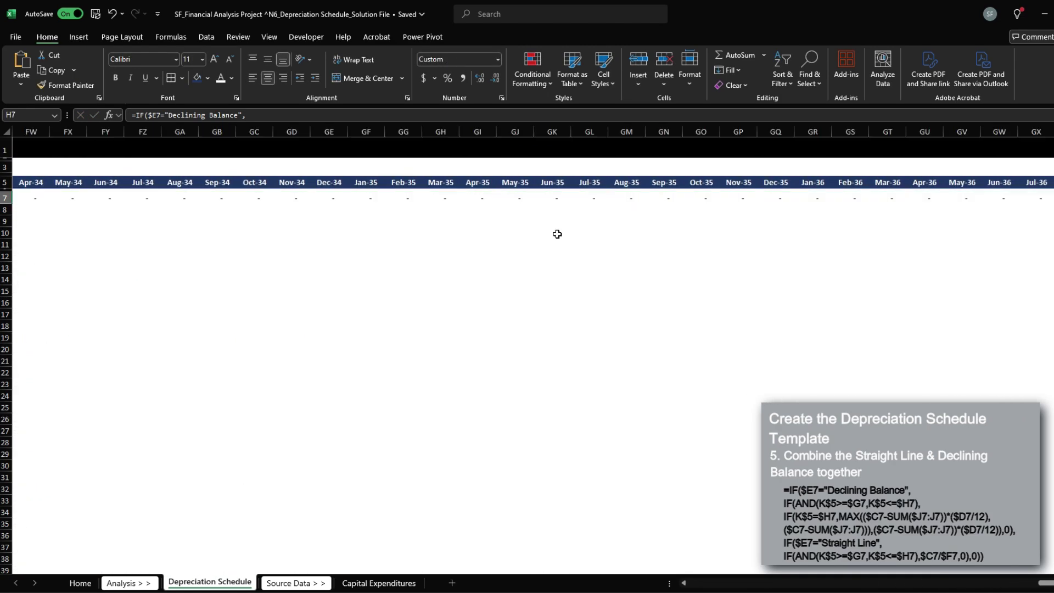
Insert a new column at column J, between the asset details and the monthly schedule
key(Right)
key(Right)
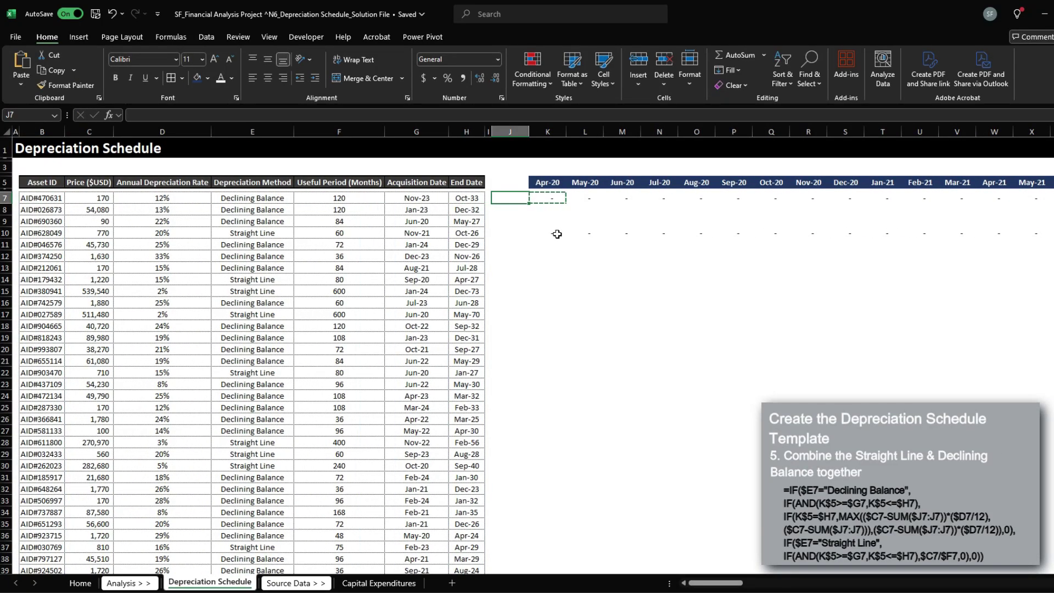
key(alt+i)
key(c)
Copy the Apr-20 header cell into J5 of the new column
key(Right)
key(Right)
key(Up)
key(Up)
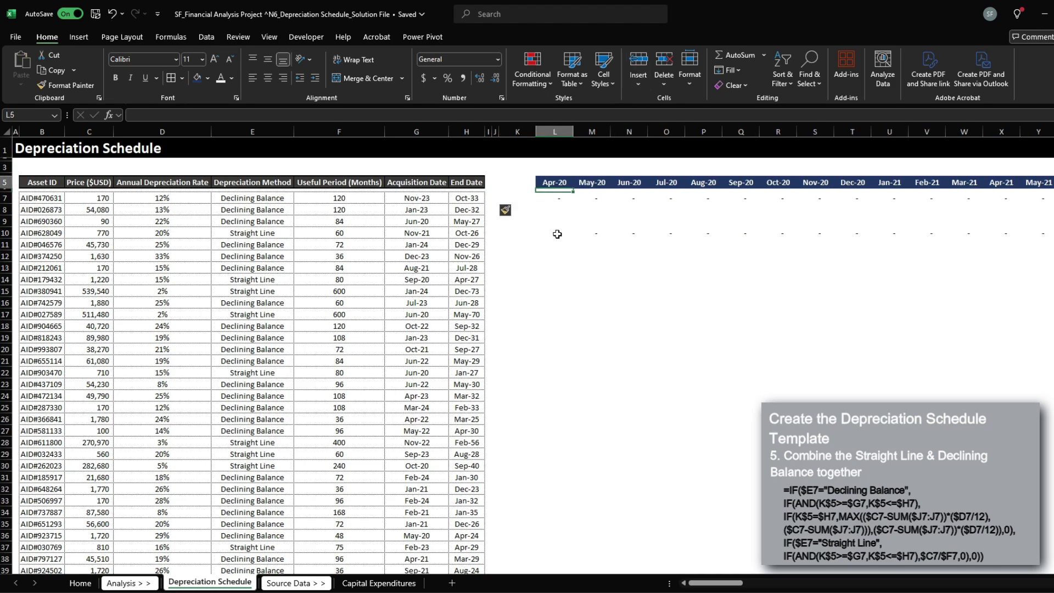
key(ctrl+c)
key(Left)
key(Left)
key(ctrl+v)
Set column J's width to 15 and title its header Total
key(alt+h)
text(ow)
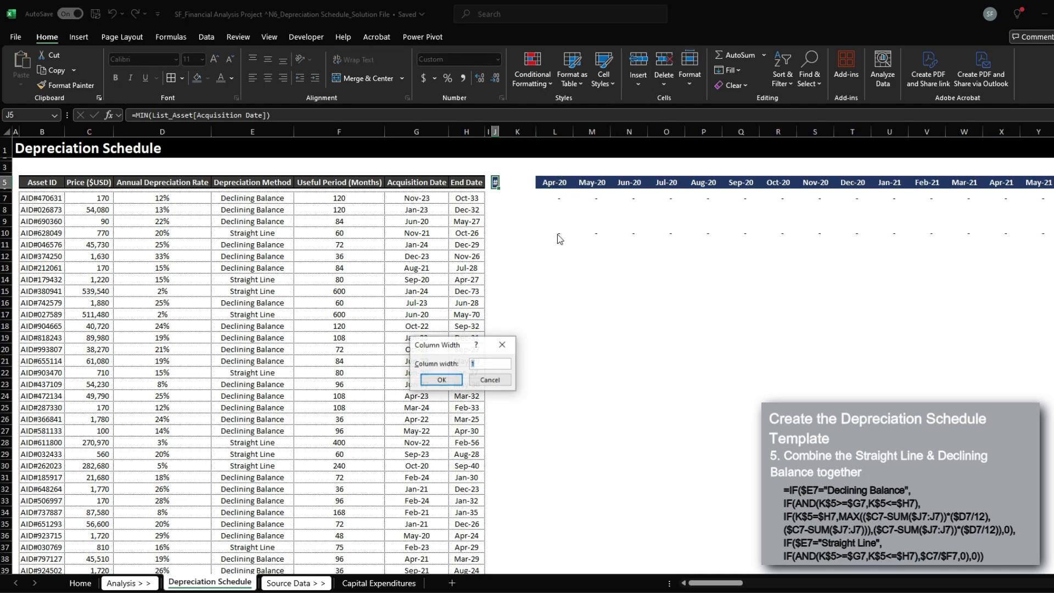
text(15)
key(Return)
text(Total)
key(Return)
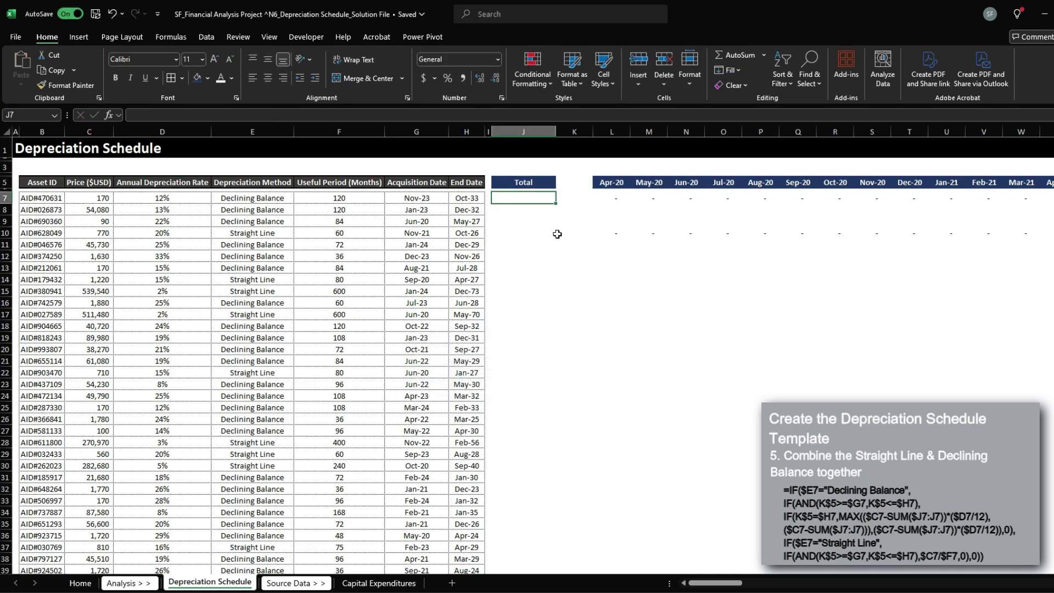
Total row 7's monthly depreciation in J7 with =SUM($L7:$XFD7)
text(=)
text(um()
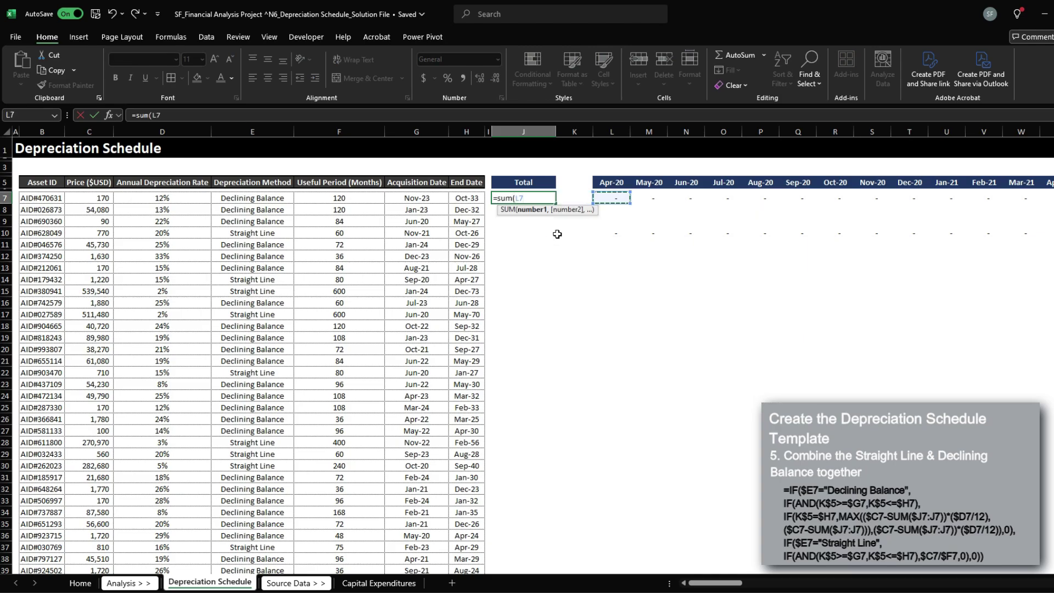
key(ctrl+shift+Right)
key(F4)
key(F4)
key(F4)
key(Return)
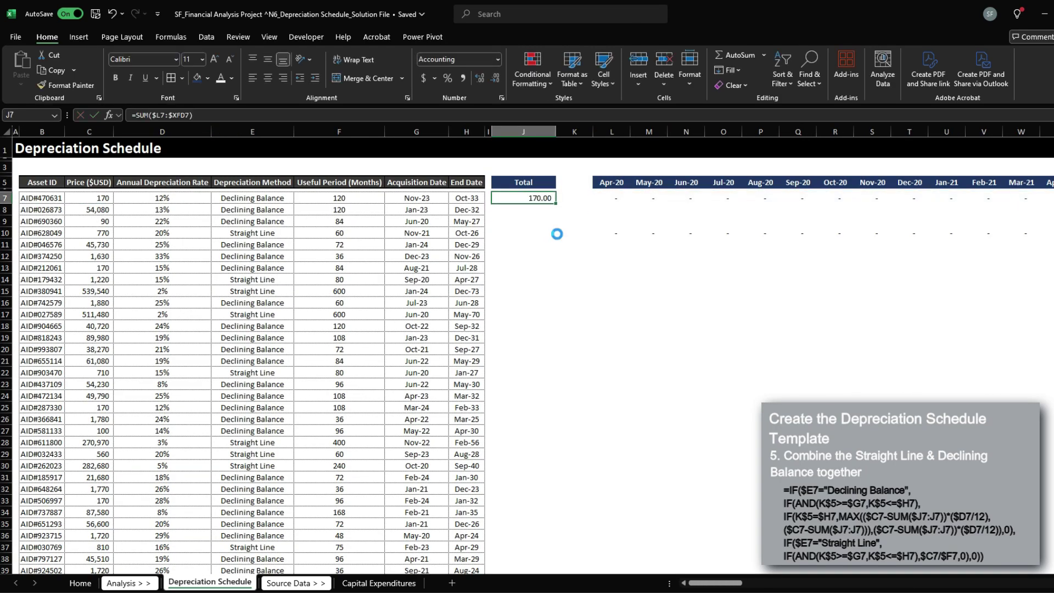
Copy the J7 total into J8 and row 7's monthly depreciation formulas into row 8
key(ctrl+v)
key(Right)
key(Right)
key(Up)
key(ctrl+shift+Right)
key(ctrl+c)
key(Down)
key(ctrl+v)
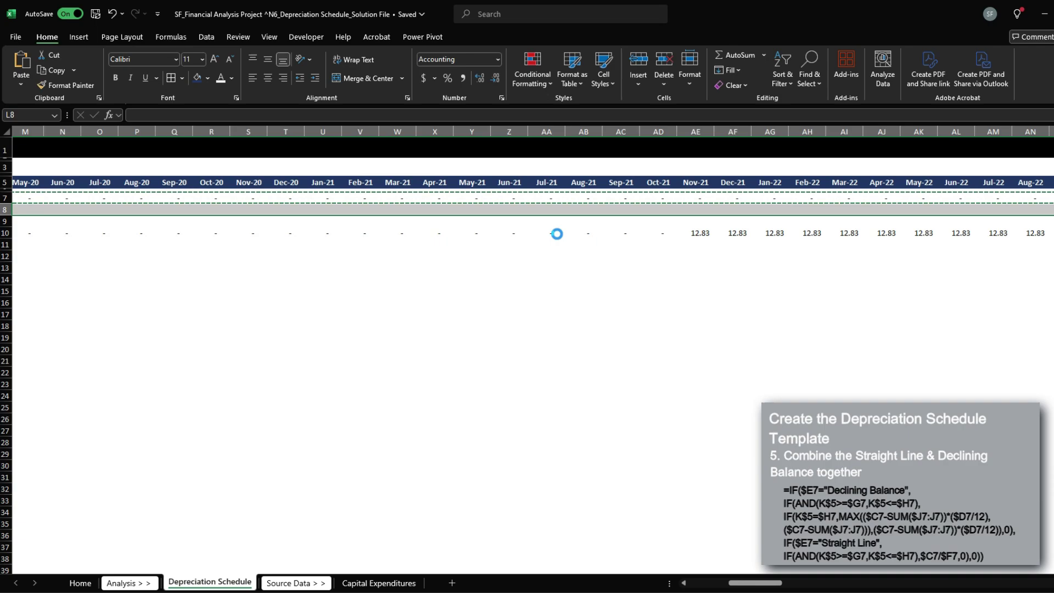
key(ctrl+Left)
key(ctrl+Left)
key(ctrl+Left)
key(ctrl+Right)
key(ctrl+Right)
key(Escape)
key(Left)
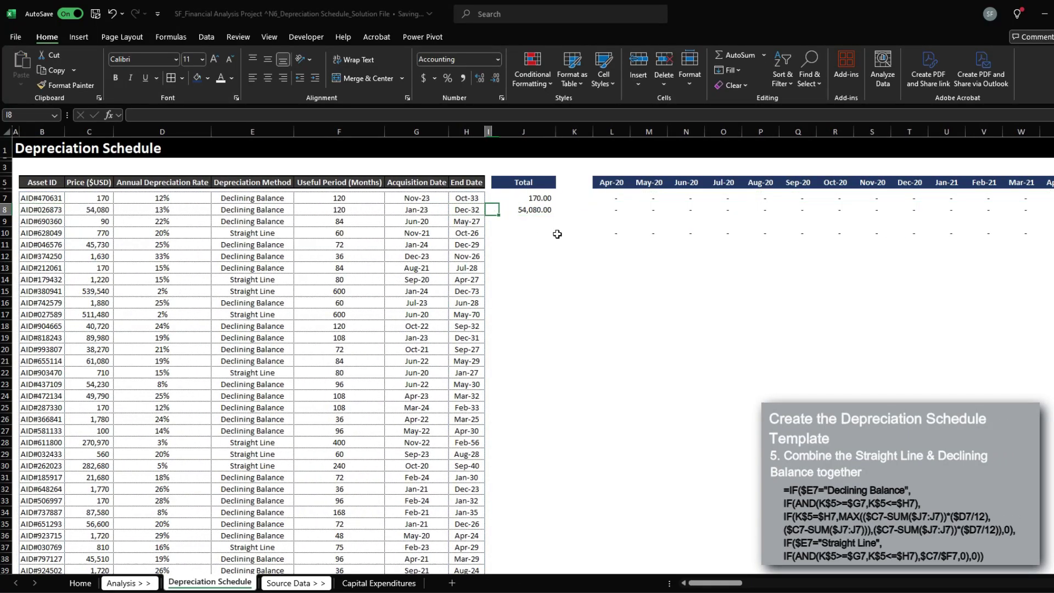
Check J8's total formula against row 8's asset details, including its acquisition and end dates
key(Right)
key(F2)
key(Escape)
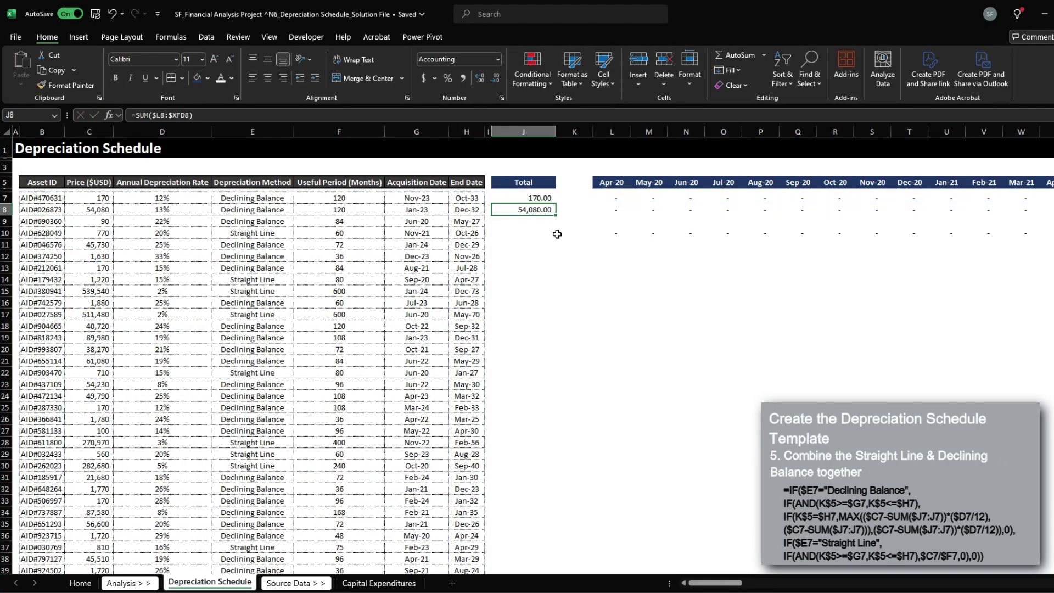
key(ctrl+Left)
key(ctrl+Left)
key(ctrl+Right)
key(ctrl+Right)
key(Right)
key(ctrl+Left)
key(ctrl+Left)
key(Left)
key(shift+Right)
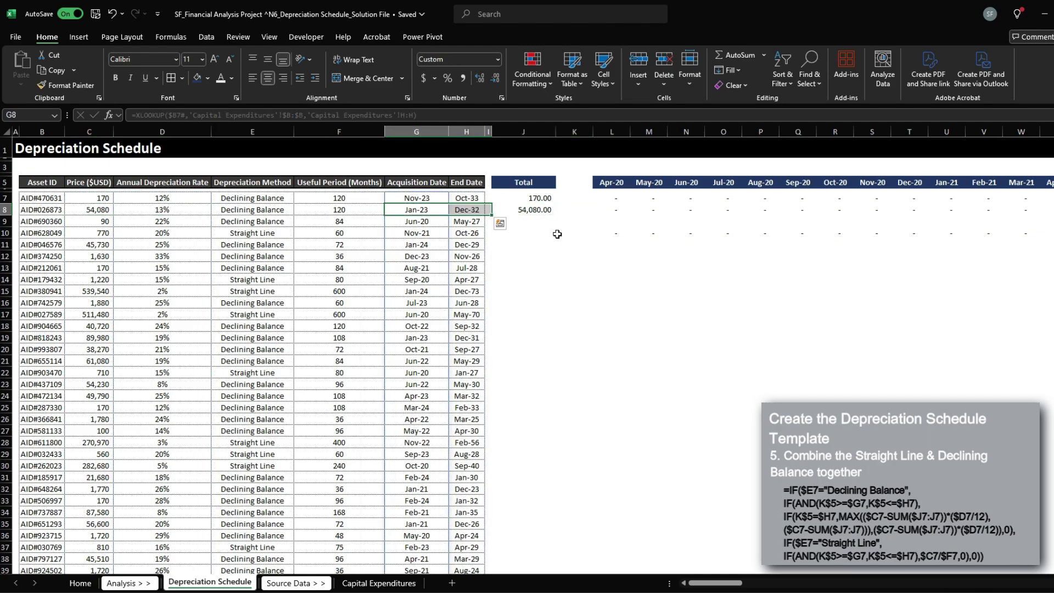
Examine row 8's monthly depreciation from Apr-20 past the asset's acquisition month, Jan-23
key(Right)
key(Right)
key(Right)
key(Right)
key(Right)
key(Right)
key(Right)
key(Right)
key(Right)
key(Right)
key(Right)
key(Right)
key(Right)
key(Right)
key(Right)
key(Right)
key(Right)
key(Right)
key(Right)
key(Right)
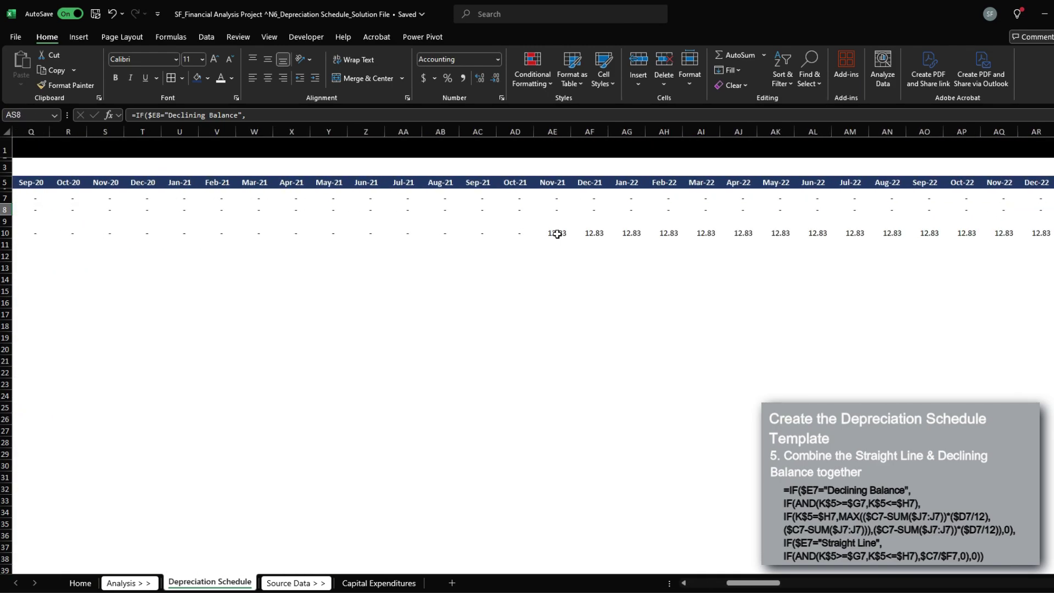
key(Right)
key(Right)
key(Right)
key(Right)
key(Right)
key(Right)
key(Right)
key(Right)
key(Right)
key(Right)
key(Right)
key(Right)
key(Right)
key(Right)
key(Right)
key(Right)
key(Right)
key(Right)
key(Right)
key(Right)
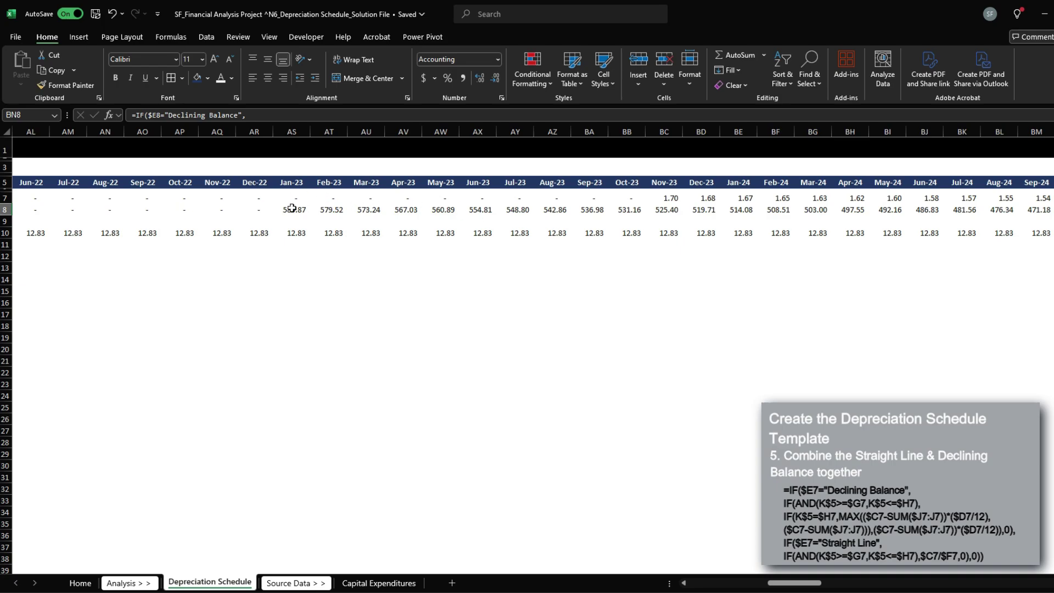
Examine row 8's monthly depreciation from late 2024 through and beyond the asset's end date, Dec-32
key(Right)
key(Right)
key(Right)
key(Right)
key(Right)
key(Right)
key(Right)
key(Right)
key(Right)
key(Right)
key(Right)
key(Right)
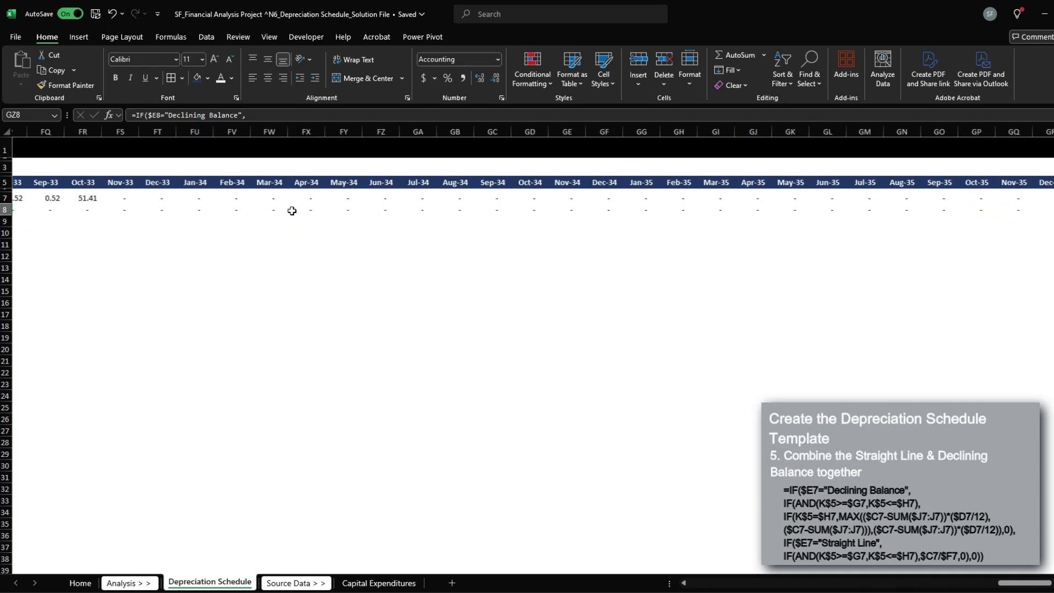
key(Right)
key(Right)
key(Right)
key(Right)
key(Right)
key(Right)
key(Right)
key(Right)
key(Left)
key(Left)
key(Left)
key(Left)
key(Left)
key(Left)
key(Left)
key(Left)
key(Left)
key(Left)
key(Left)
key(Left)
key(Left)
key(Left)
key(Left)
key(Left)
key(Left)
key(Left)
key(Left)
key(Left)
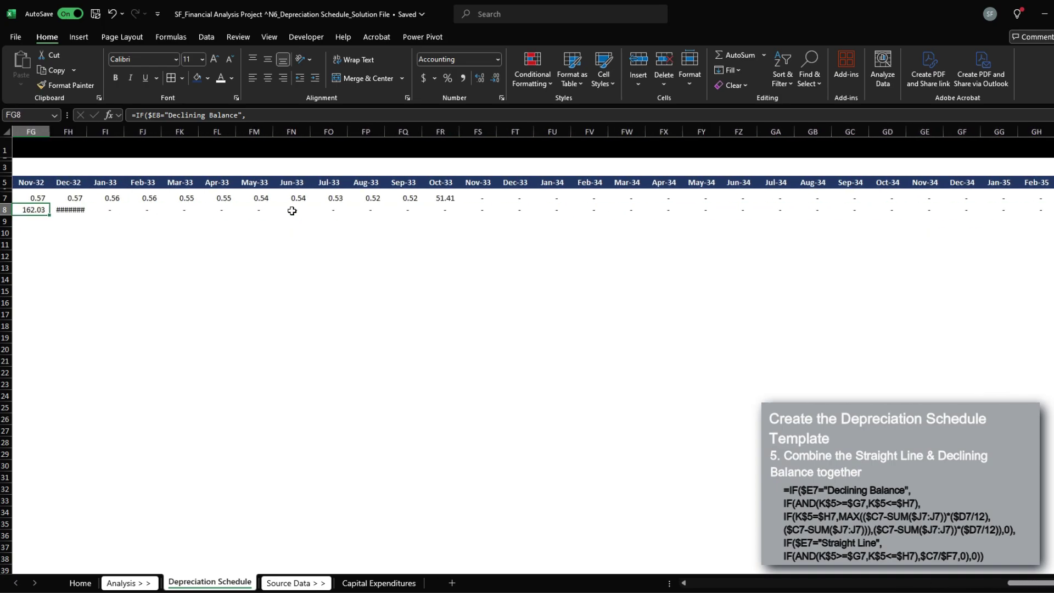
Autofit column FH's width to fully display row 8's Dec-32 depreciation amount
key(Right)
key(Right)
key(Right)
key(Right)
key(Right)
key(Right)
key(Right)
key(Right)
key(Right)
key(Right)
key(Right)
key(Right)
key(Right)
key(Right)
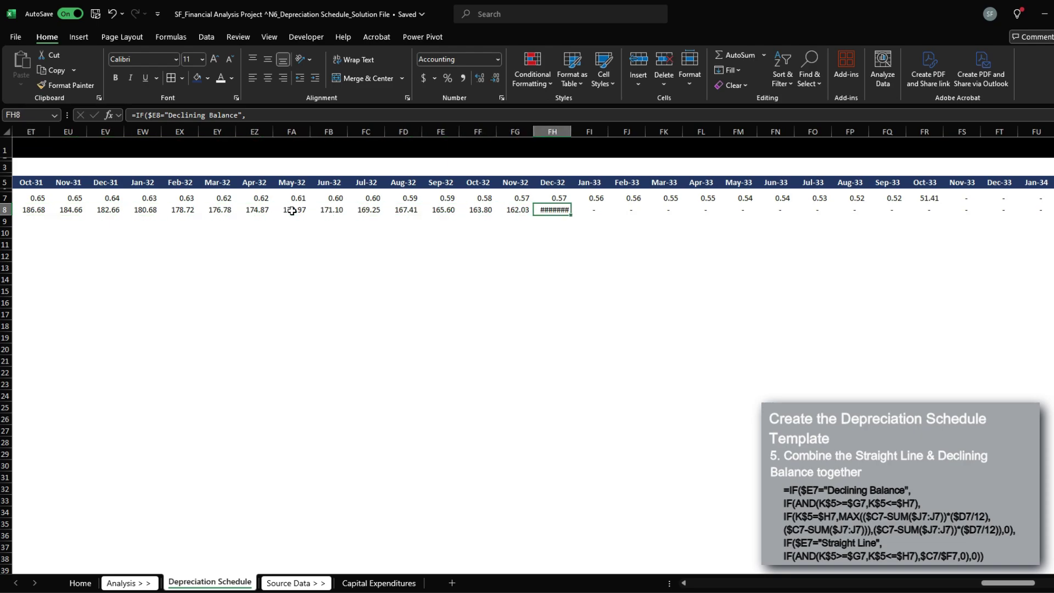
key(alt)
key(i)
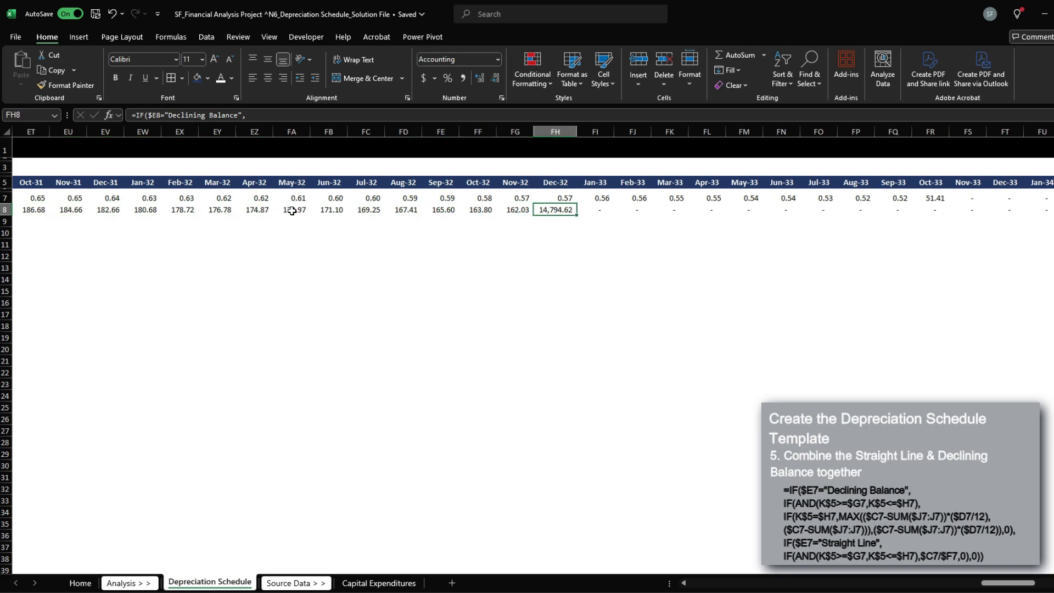
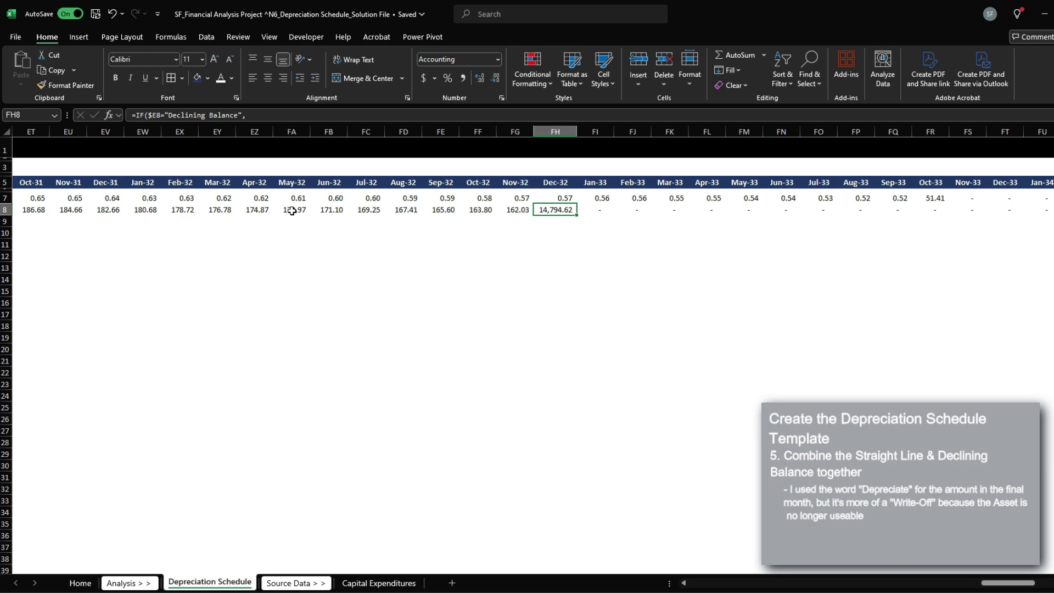
key(ctrl+Left)
key(ctrl+Left)
key(Left)
key(Left)
key(Left)
key(Left)
key(Left)
key(Left)
key(Left)
key(Left)
key(Left)
key(ctrl+Right)
key(ctrl+Right)
key(ctrl+Right)
key(ctrl+Right)
key(Down)
key(Down)
key(Down)
key(Down)
text(=)
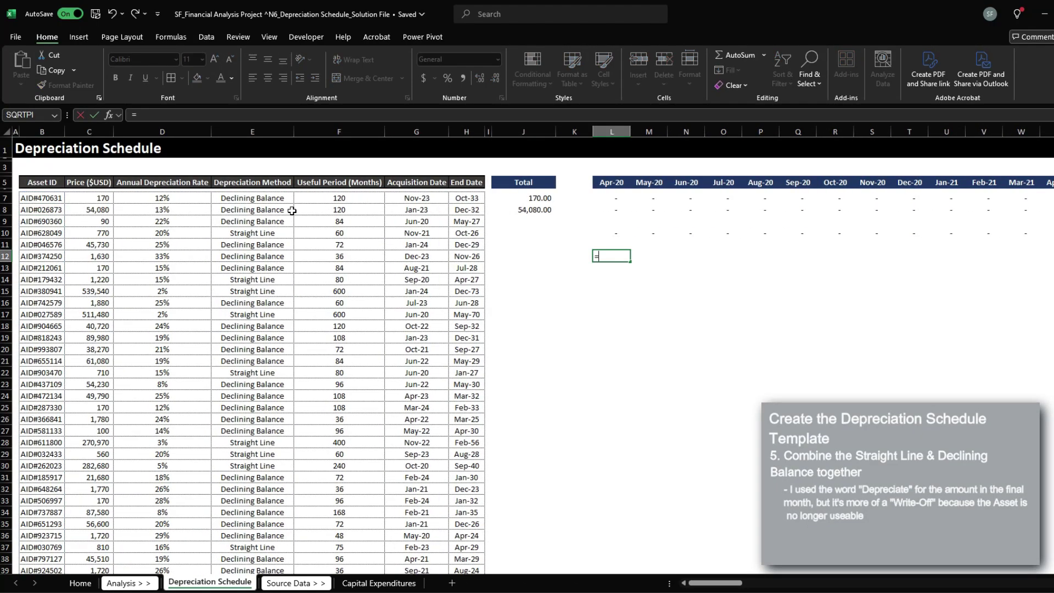
key(Left)
key(Up)
key(Left)
key(Left)
key(Up)
key(Left)
key(Up)
key(Left)
key(Up)
key(Left)
text(/12)
key(ctrl+Return)
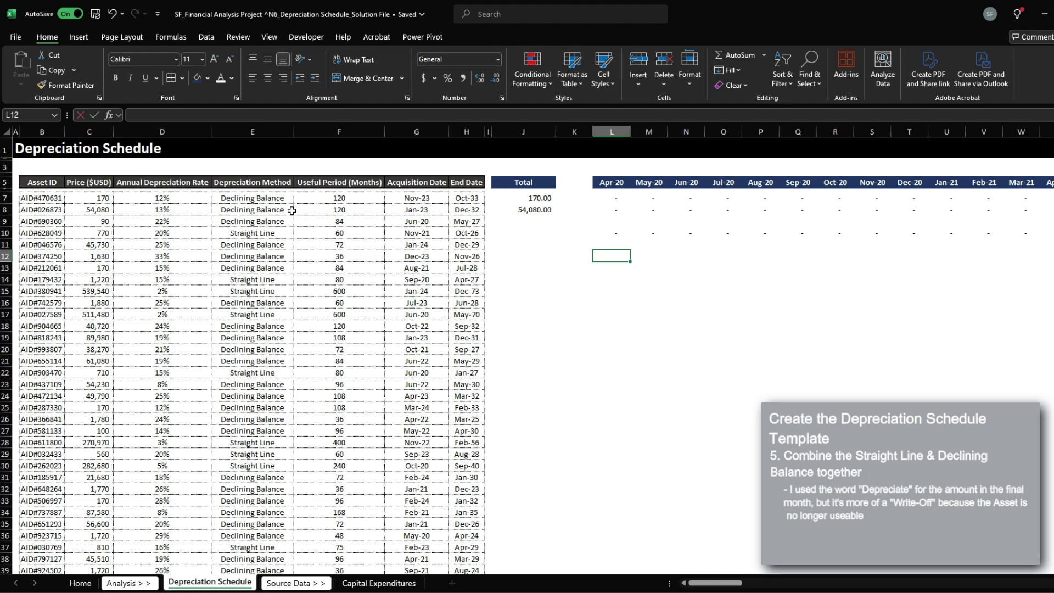
Start a scratch yearly depreciation check with price 54080 in L12 and rate 13% in L13
text(54080)
key(Return)
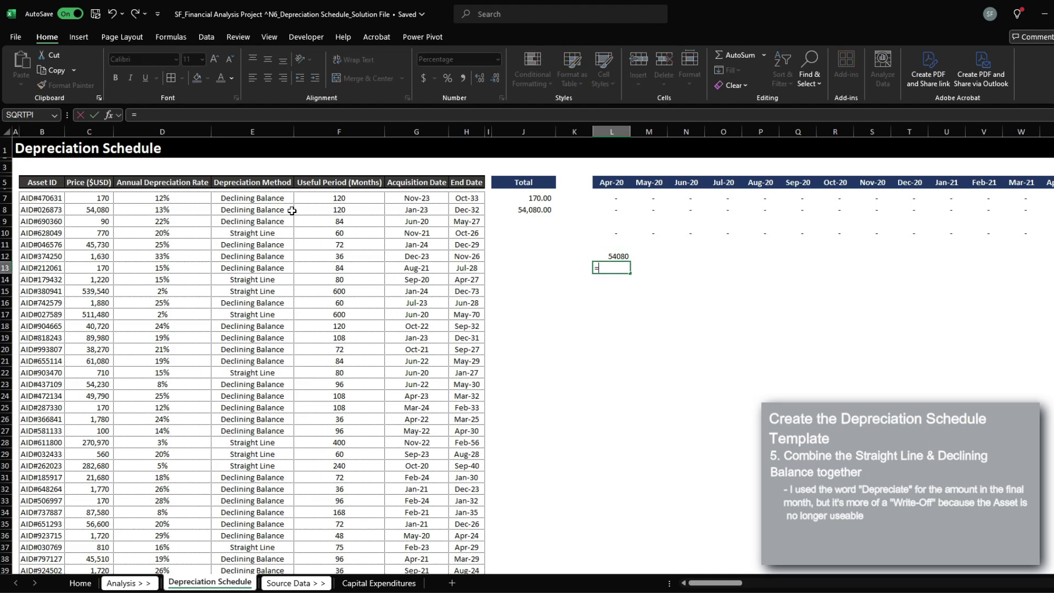
text(10)
key(BackSpace)
text(3)
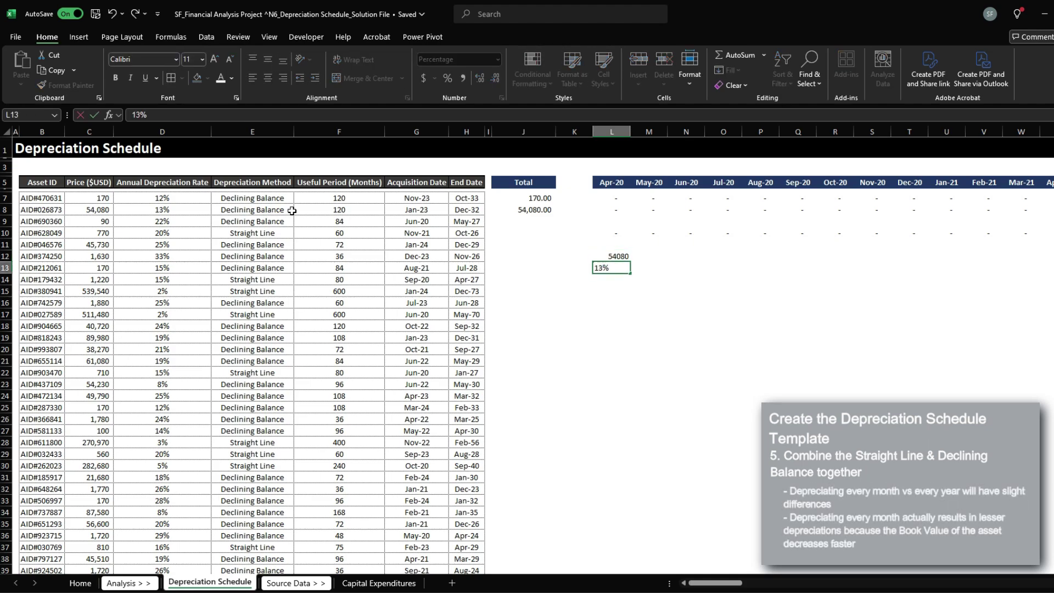
key(Return)
Calculate the first year's depreciation in L14 with =L12*L13 and the remaining balance in L15 with =L12-L14
text(=)
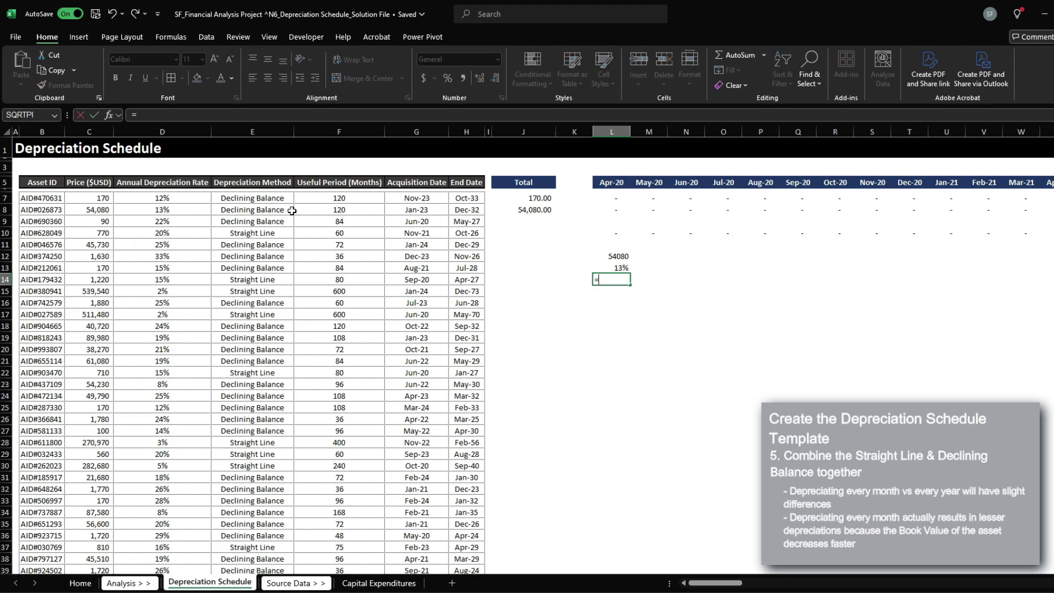
text(*)
key(Up)
key(Return)
text(=)
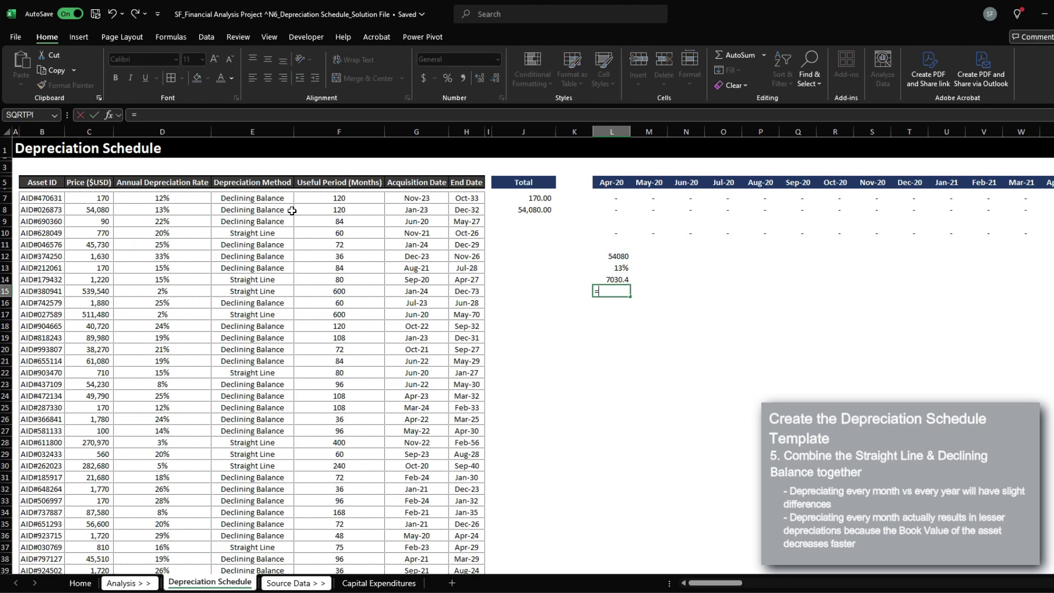
text(-)
key(Up)
key(Return)
Carry the first year's remaining balance into M12 as the second year's opening balance with =L15
key(Up)
key(Up)
key(Up)
key(Up)
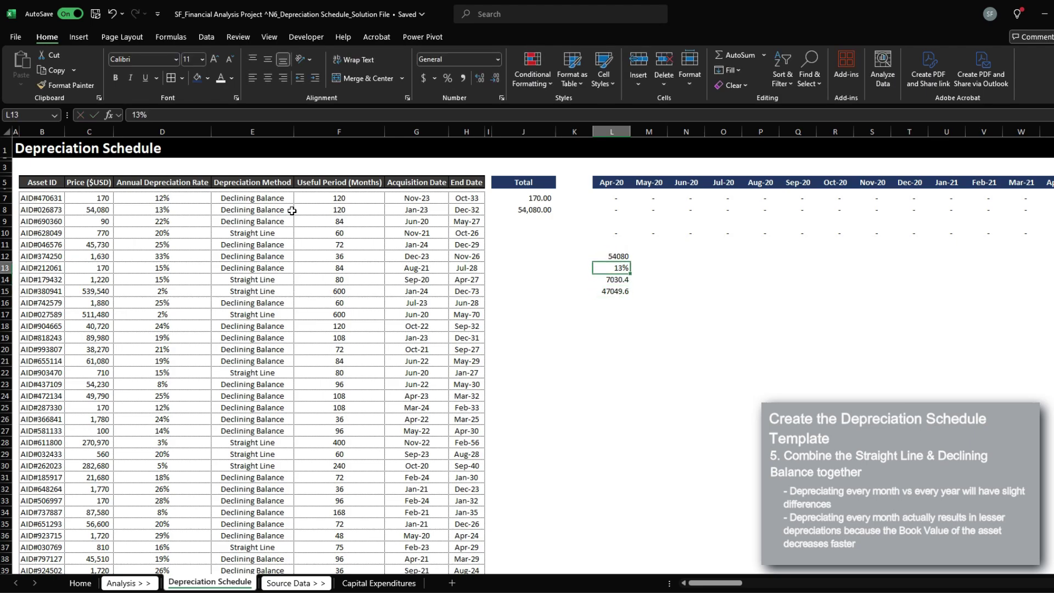
key(Right)
text(=)
key(Left)
key(Down)
key(Down)
key(Down)
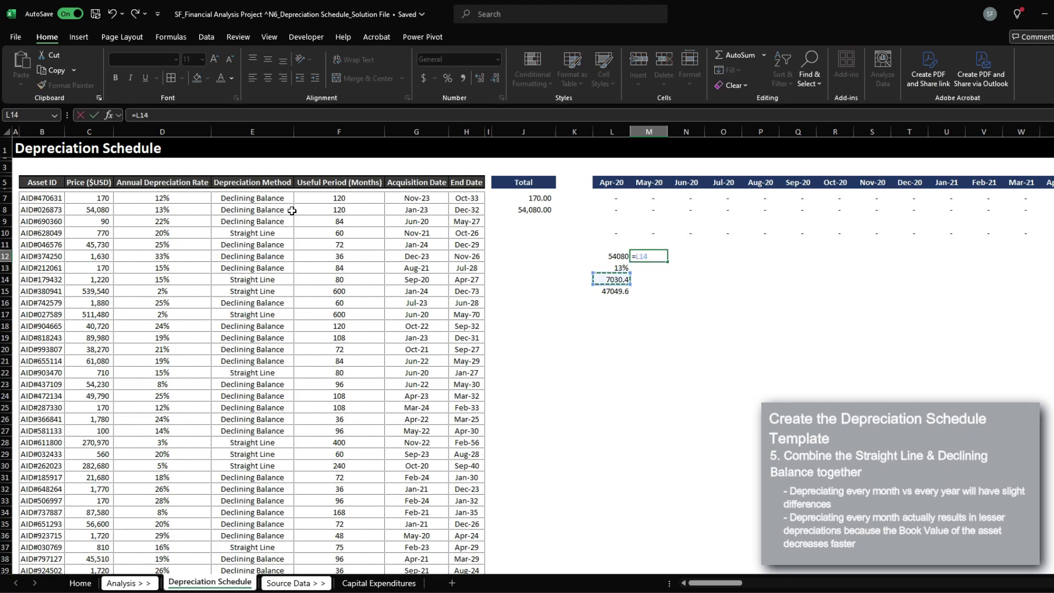
key(Return)
Copy the rate, depreciation and remaining balance from L13:L15 into M13:M15 for the second year
key(Left)
key(shift+Down)
key(ctrl+c)
key(Right)
key(ctrl+v)
key(Down)
key(Down)
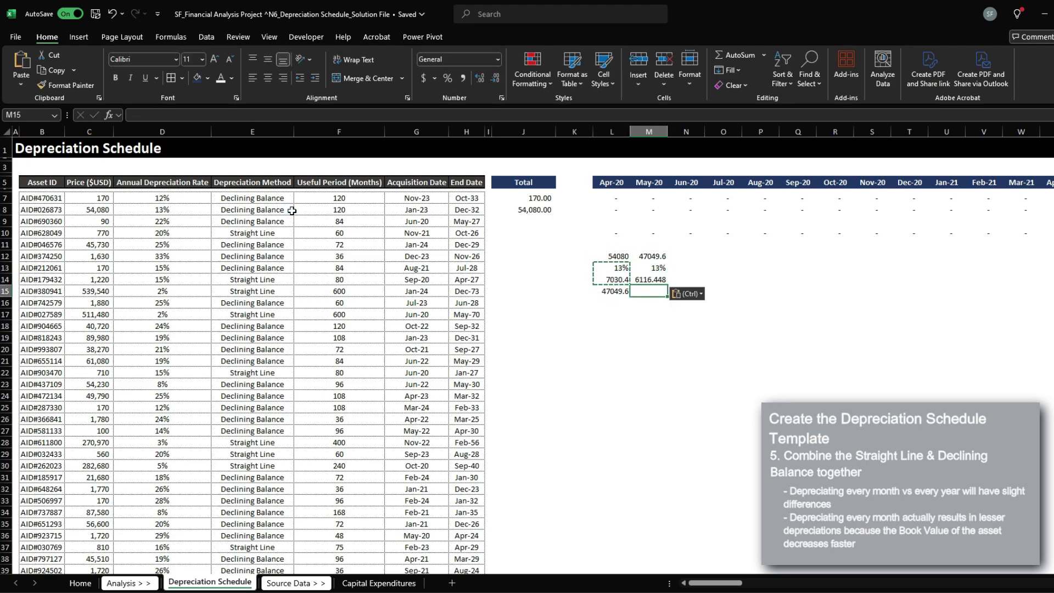
key(Left)
key(ctrl+c)
key(Right)
key(ctrl+v)
Copy the second-year calculation in M12:M15 across the following columns through W
key(Up)
key(Up)
key(Up)
key(shift+Down)
key(shift+Down)
key(shift+Down)
key(ctrl+c)
key(shift+Right)
key(shift+Right)
key(shift+Right)
key(shift+Right)
key(shift+Right)
key(shift+Right)
key(shift+Right)
key(shift+Right)
key(shift+Right)
key(shift+Right)
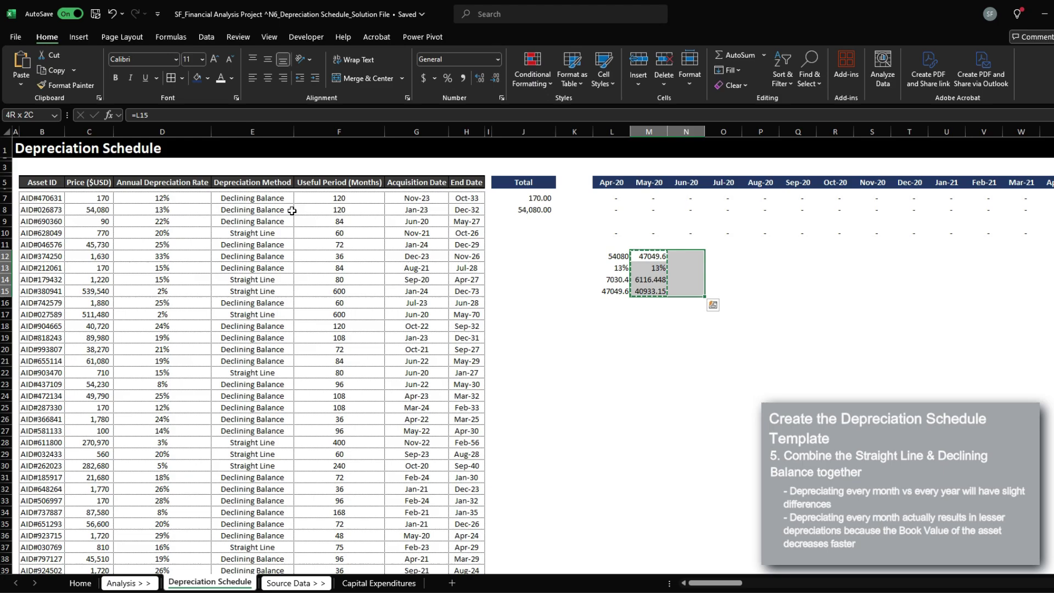
key(ctrl+v)
key(Left)
key(ctrl+shift+Right)
key(ctrl+Right)
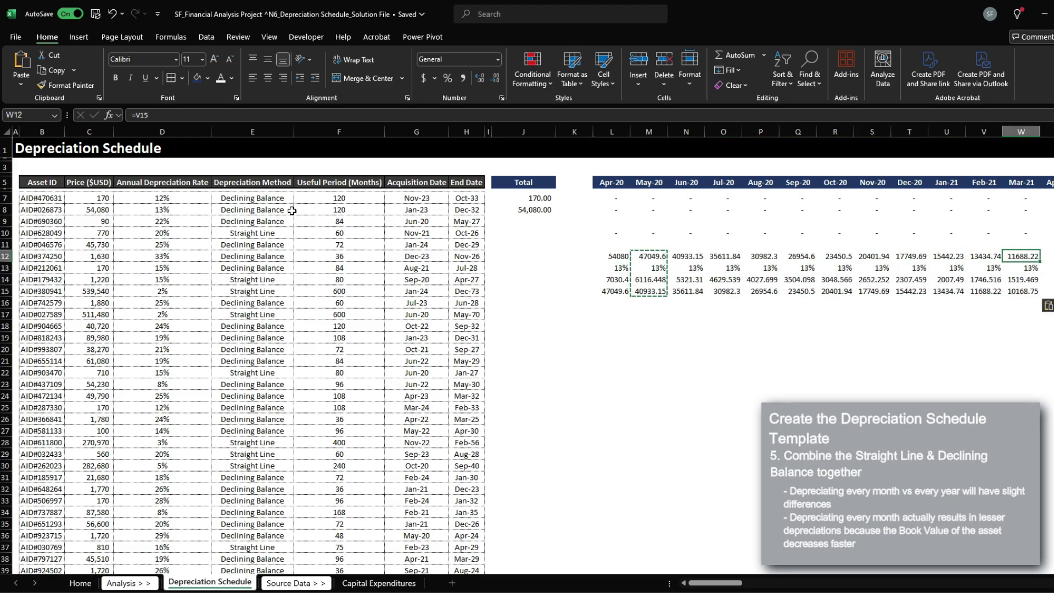
Clear the extra years in V12:W15 by pasting the blank cell V11 over them
key(Left)
key(Up)
key(ctrl+c)
key(Down)
key(shift+Right)
key(ctrl+shift+Down)
key(ctrl+v)
Check the tenth year's remaining balance formula in U15
key(Left)
key(Down)
key(Down)
key(Down)
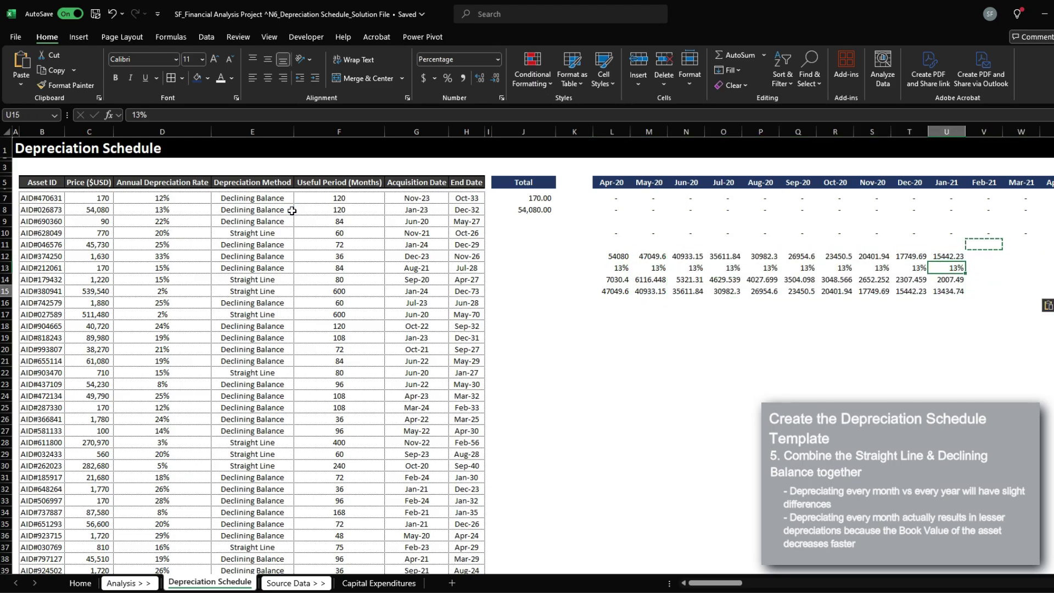
key(F2)
key(Escape)
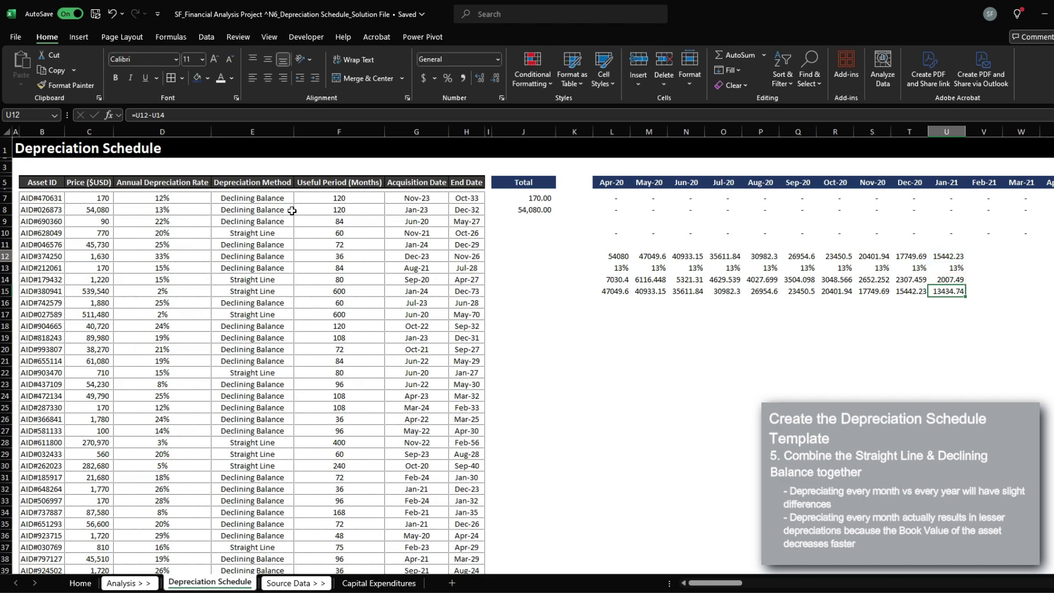
Review row 8's monthly depreciation out to its final month, Dec-32, and its Total in J8
key(ctrl+Up)
key(ctrl+Up)
key(ctrl+Up)
key(ctrl+Right)
key(Left)
key(Left)
key(Left)
key(Left)
key(Left)
key(Left)
key(Left)
key(Left)
key(Left)
key(Left)
key(Left)
key(Left)
key(Left)
key(Left)
key(Left)
key(Left)
key(Left)
key(Left)
key(Left)
key(Left)
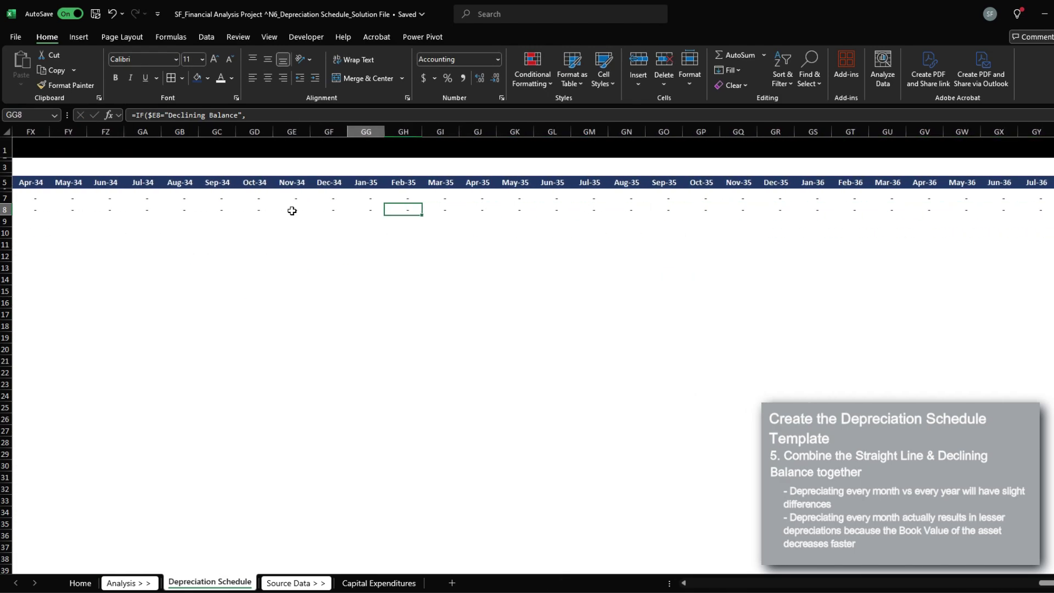
key(ctrl+Left)
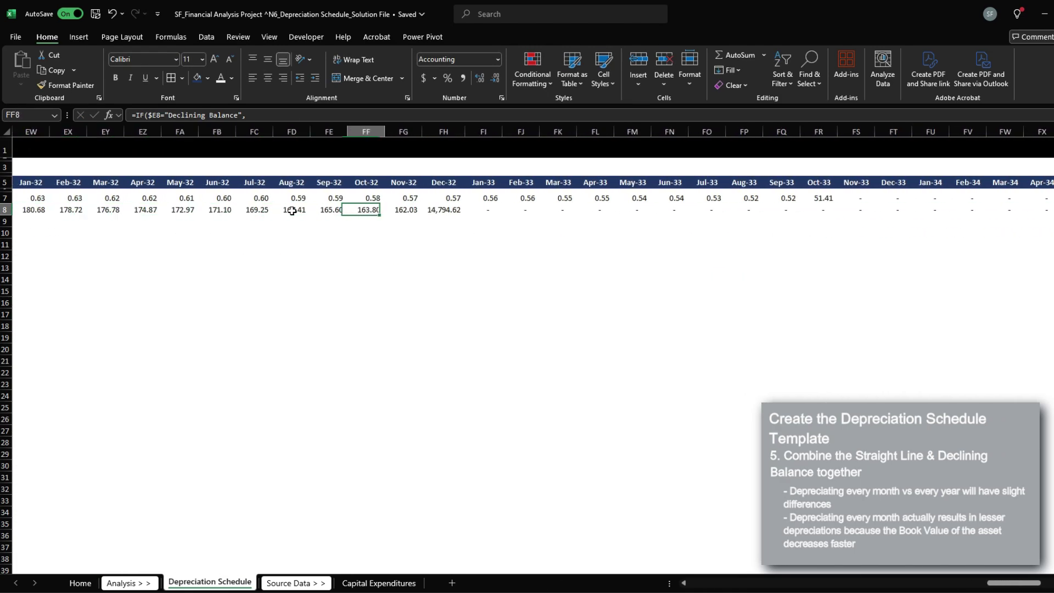
key(ctrl+Left)
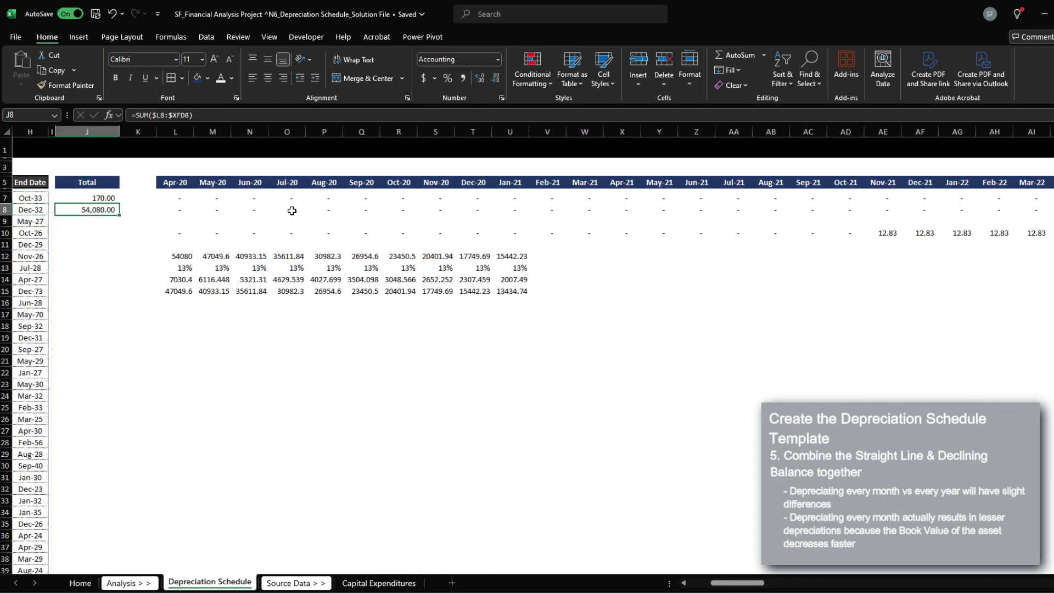
Review the yearly depreciation test block in L12:U15 against the monthly schedule
key(ctrl+Left)
key(ctrl+Right)
key(ctrl+Right)
key(ctrl+Down)
key(ctrl+Down)
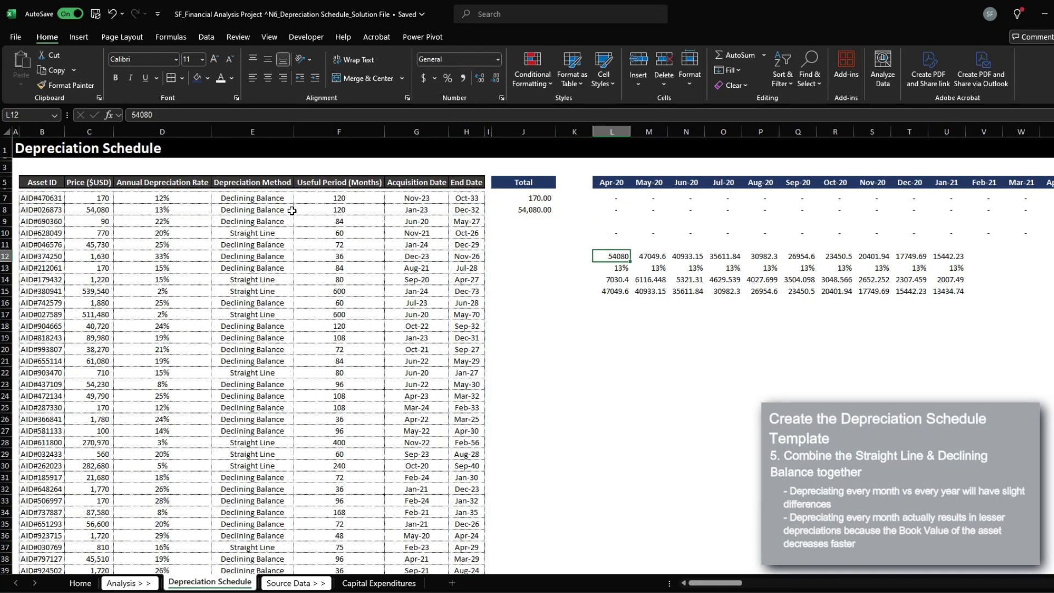
key(ctrl+shift+Down)
key(ctrl+shift+Right)
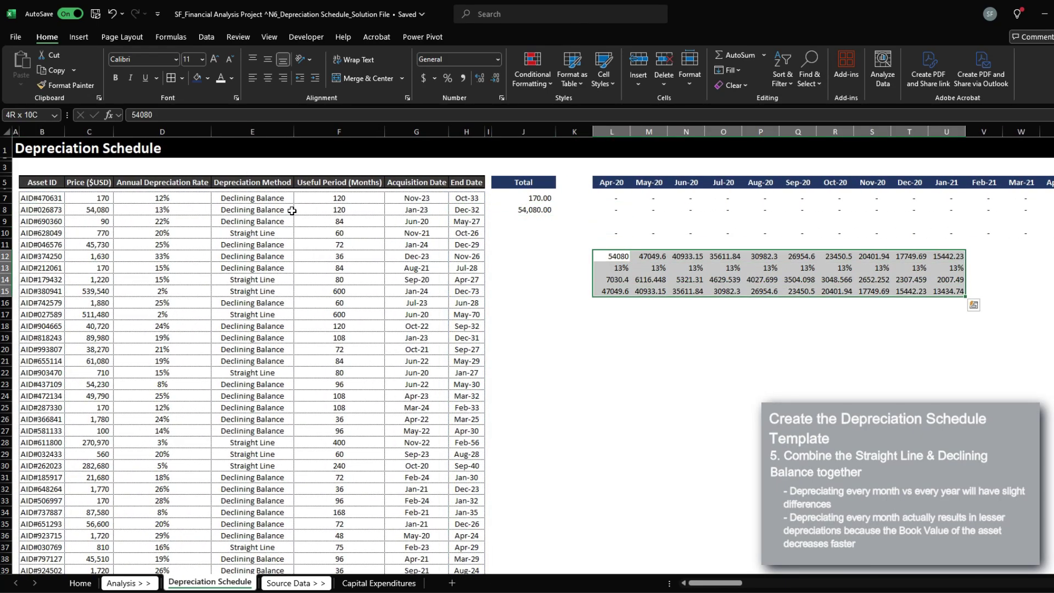
key(ctrl+Up)
key(ctrl+Up)
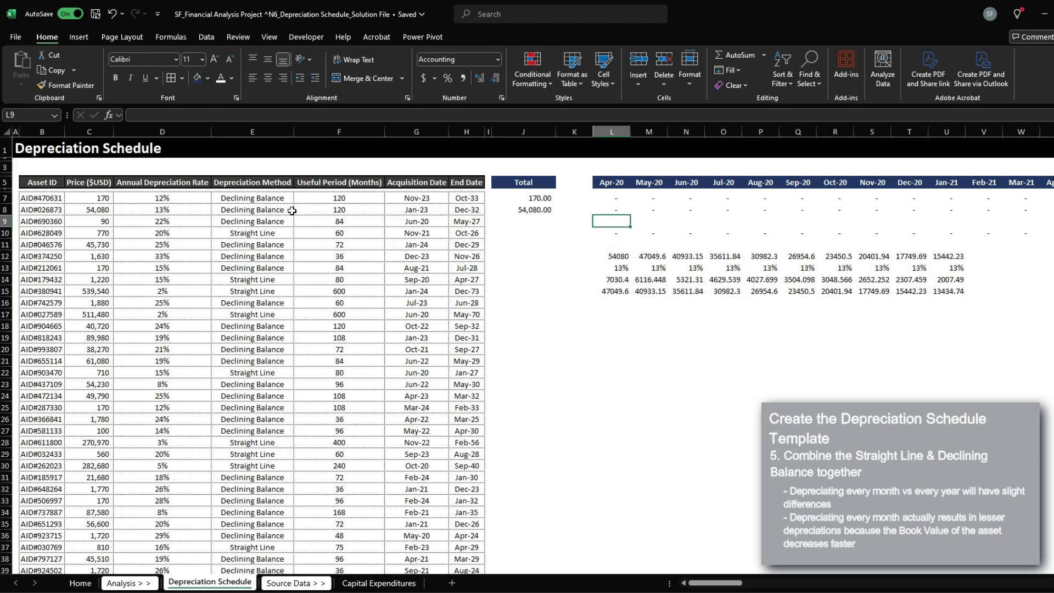
Compare row 8's Total in J8 and its monthly values with the asset's price in C8
key(Left)
key(Left)
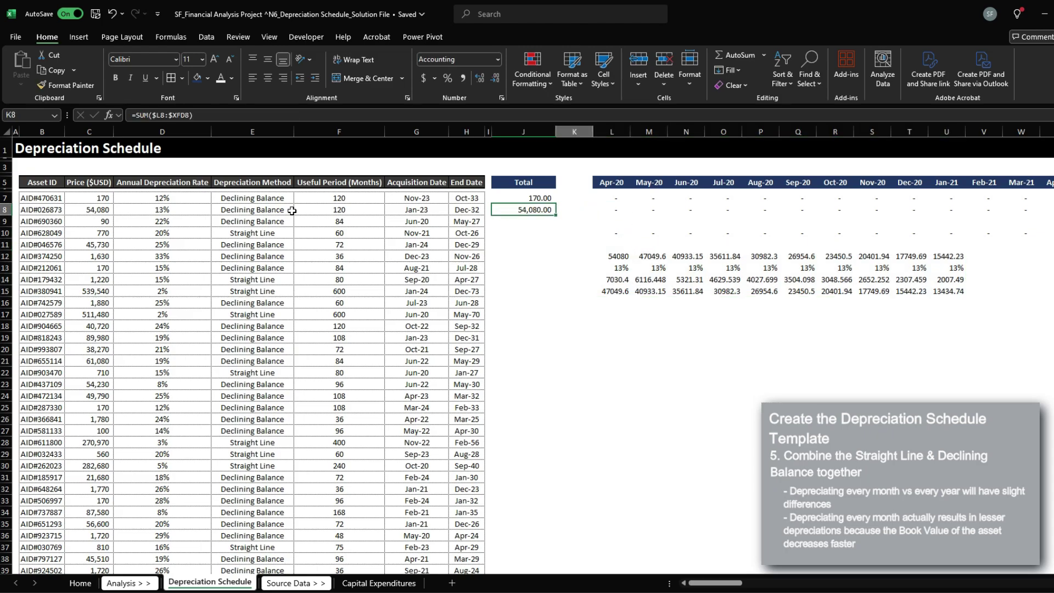
key(Right)
key(Right)
key(Right)
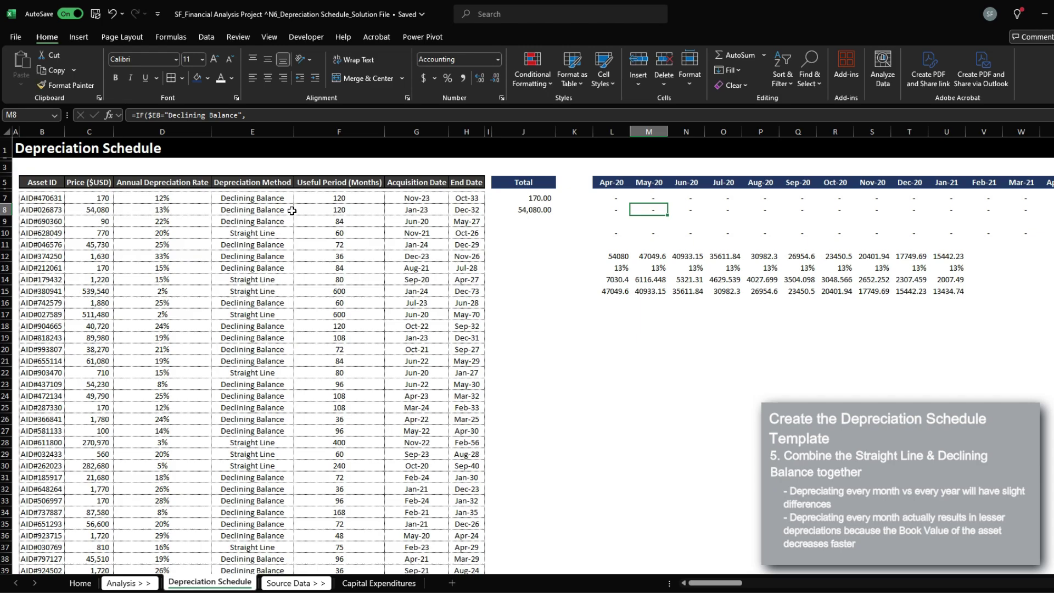
key(Left)
key(ctrl+shift+Right)
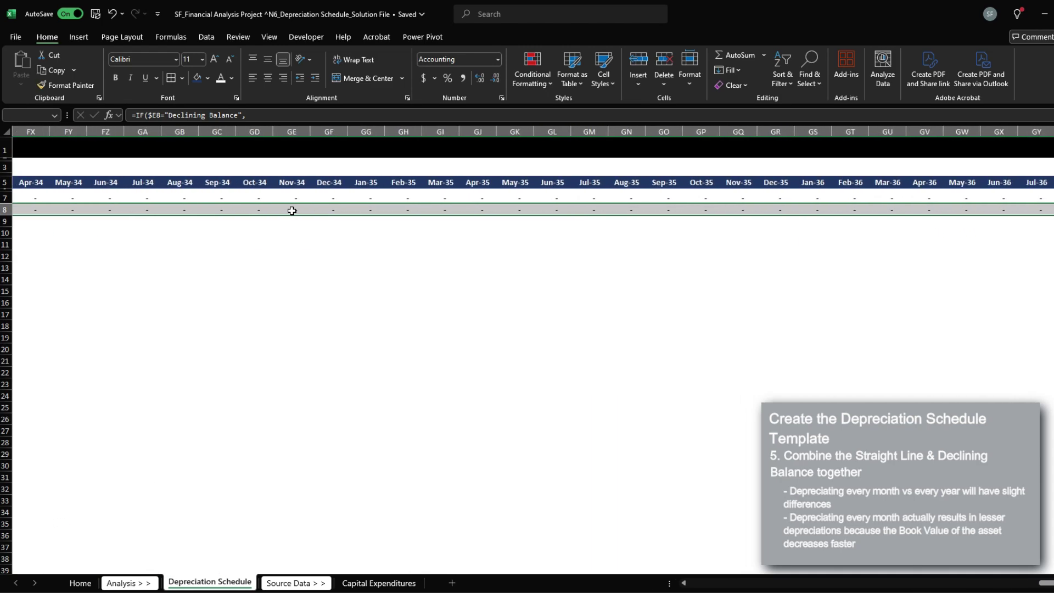
key(ctrl+Left)
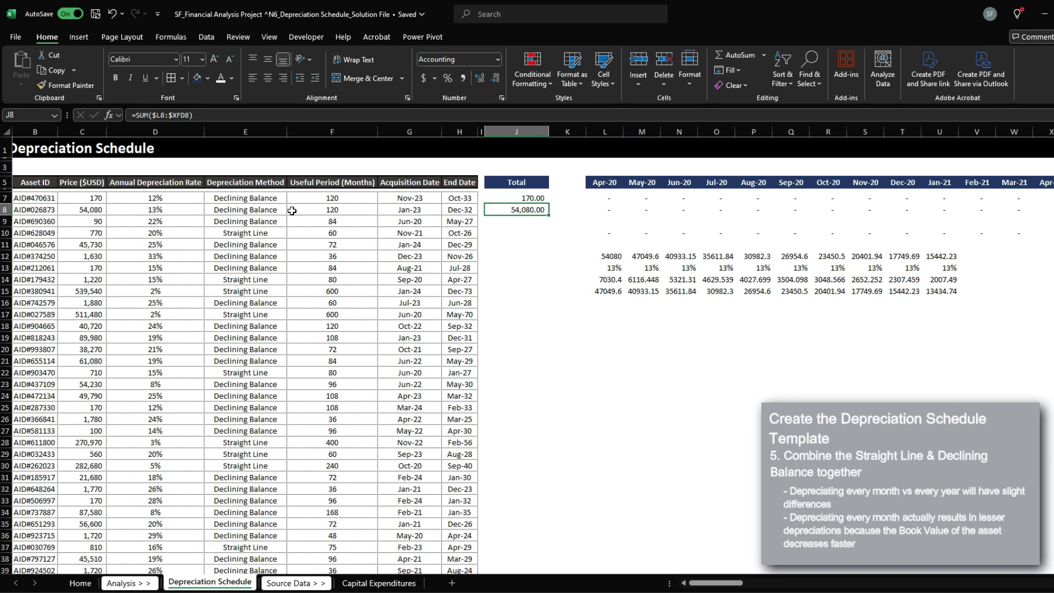
key(ctrl+Left)
key(ctrl+Left)
key(Right)
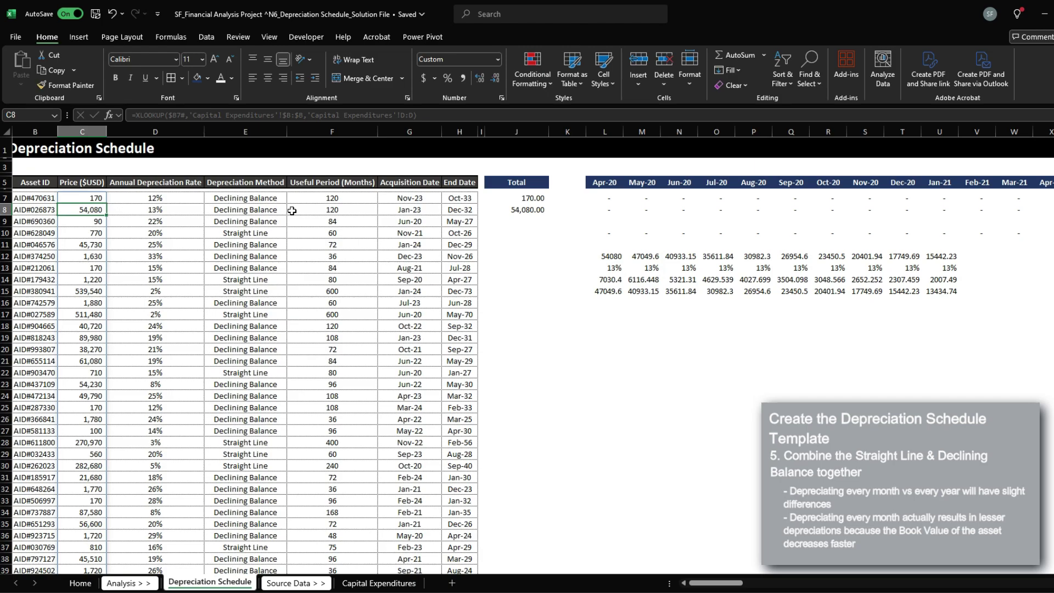
Clear the yearly test figures in L12:U15 and copy row 8's monthly depreciation formulas from L8 to the last month
key(ctrl+Right)
key(ctrl+Right)
key(ctrl+Right)
key(ctrl+shift+Right)
key(ctrl+Left)
key(ctrl+Left)
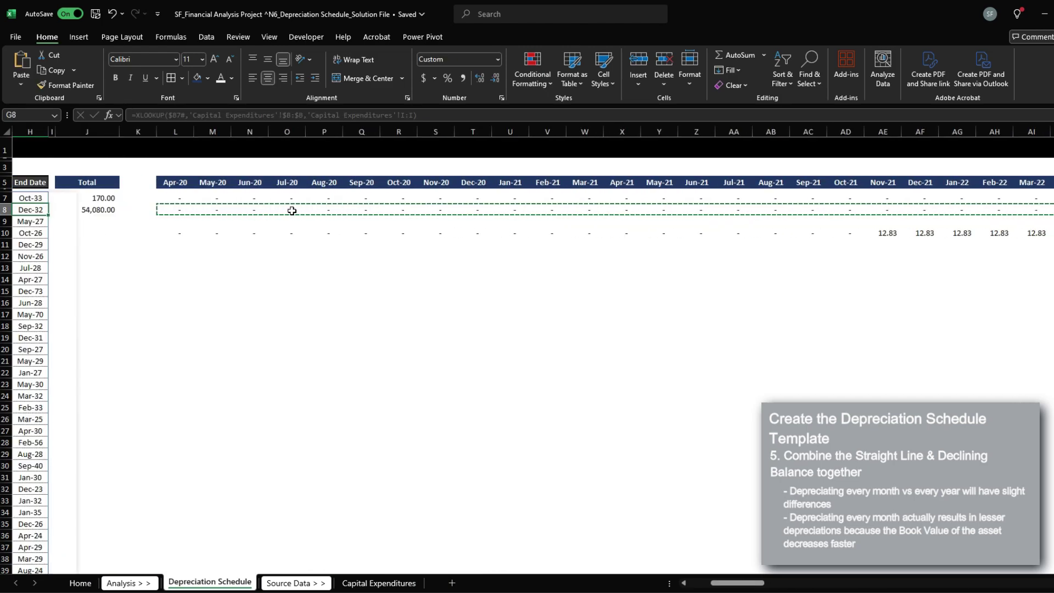
Paste the copied monthly depreciation formulas into every asset row from L8 down to row 70
key(ctrl+Down)
key(Right)
key(Right)
key(Right)
key(Right)
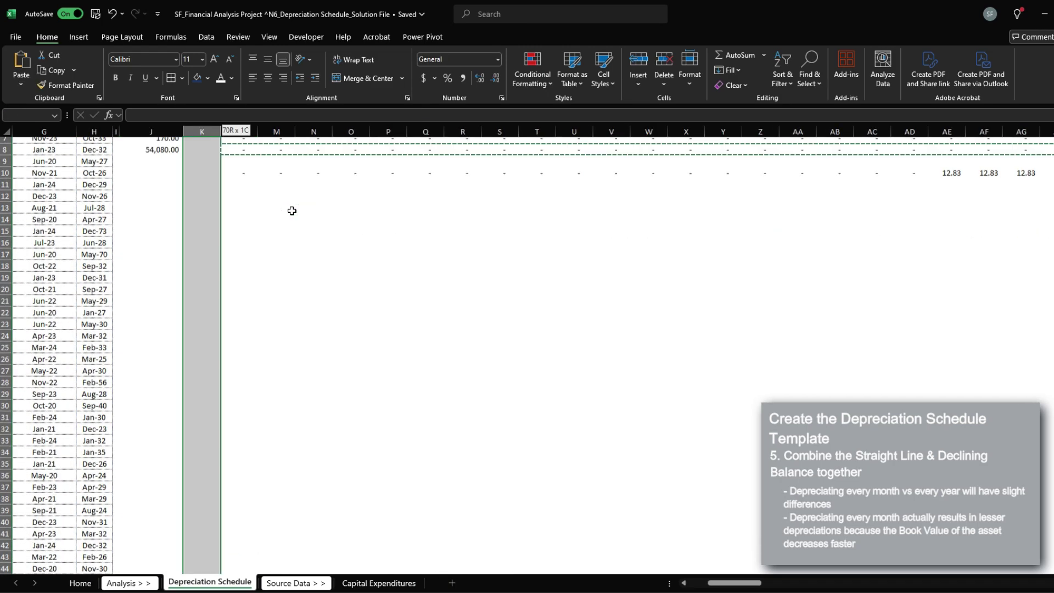
key(ctrl+shift+Up)
key(ctrl+shift+Up)
key(shift+Down)
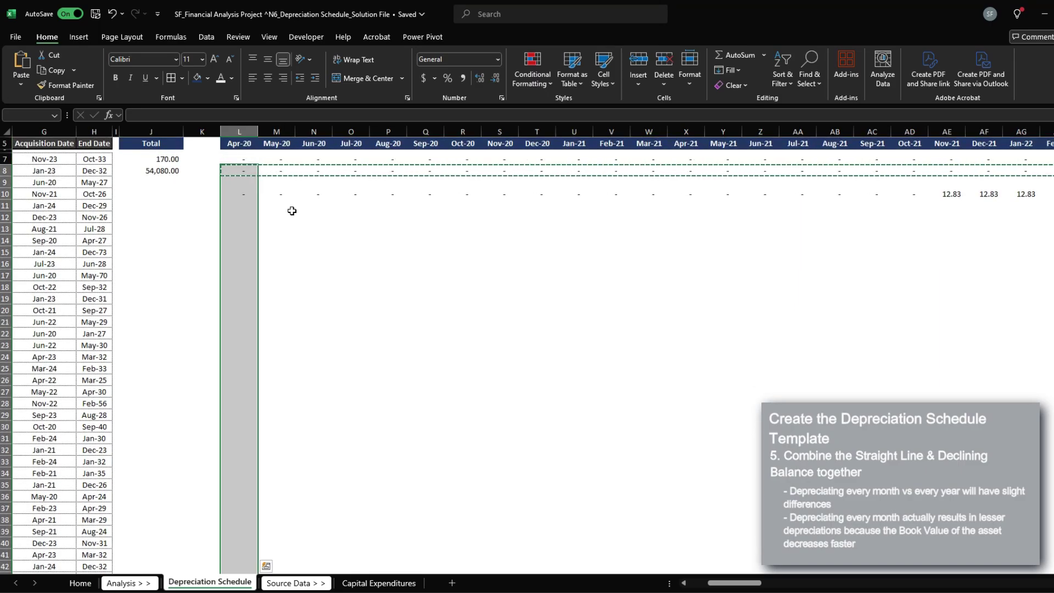
key(ctrl+v)
Fill the Total formula down all asset rows and add a matching column K beside it titled Check
key(ctrl+Up)
key(Up)
key(Up)
key(Down)
key(Down)
key(Down)
key(Down)
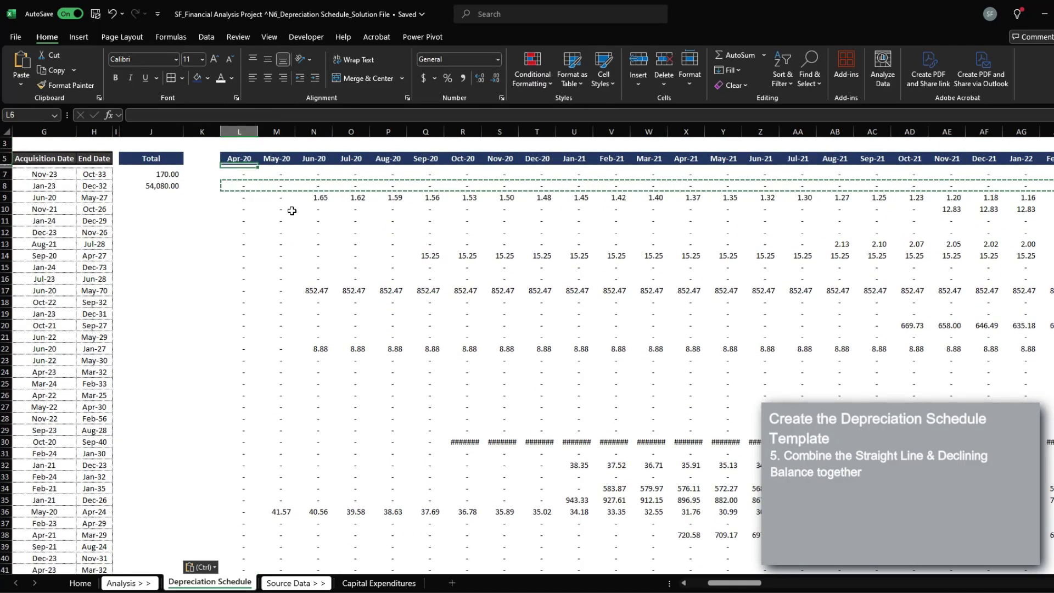
key(Right)
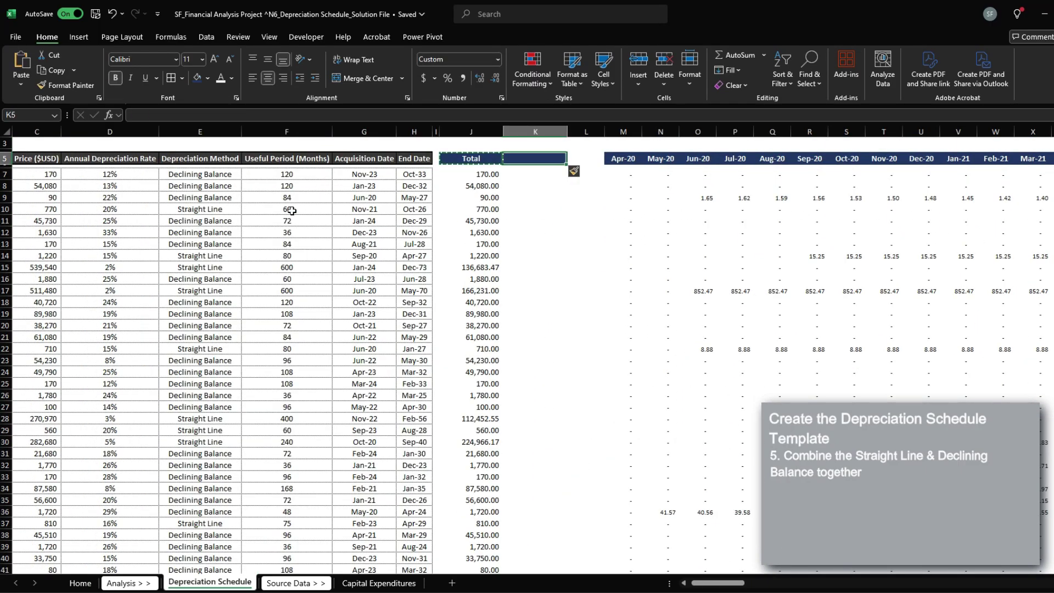
text(Check)
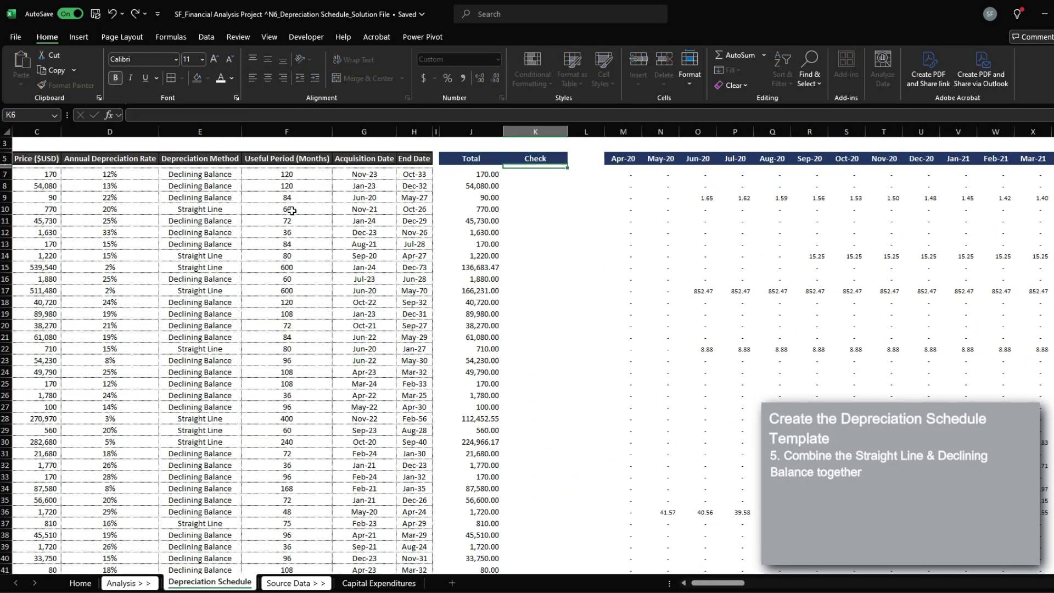
key(Return)
Enter =J7-C7 in K7 to compare the first asset's total depreciation with its price
key(Down)
text(=)
key(Left)
key(Left)
key(Left)
key(Left)
key(Left)
key(Left)
key(Left)
key(Left)
key(Left)
key(Left)
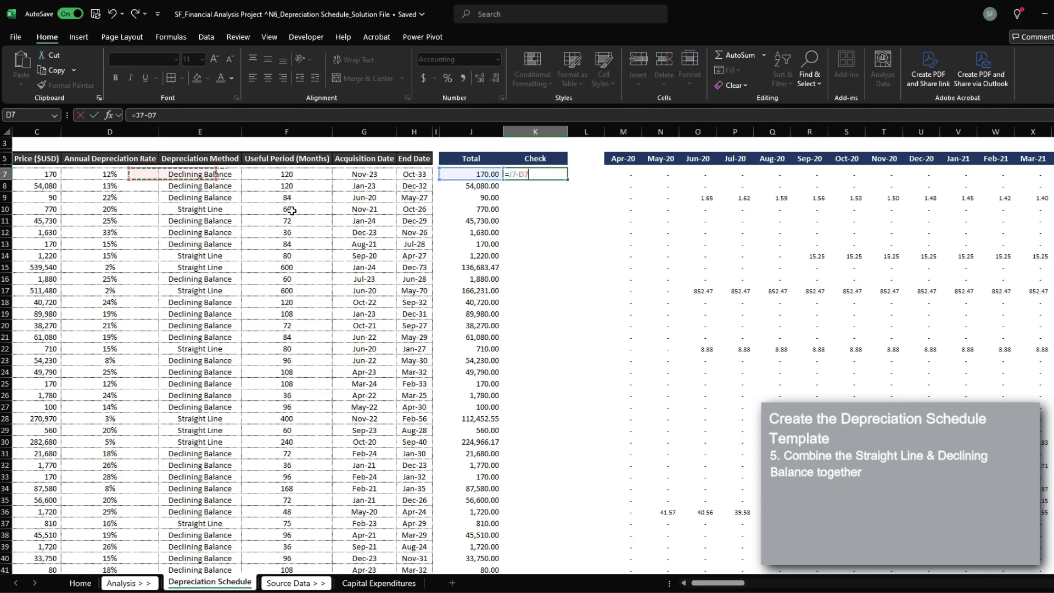
key(Right)
key(Right)
key(Return)
Copy the K7 check formula down the Check column to K70
key(Up)
key(ctrl+c)
key(Left)
key(ctrl+Down)
key(Right)
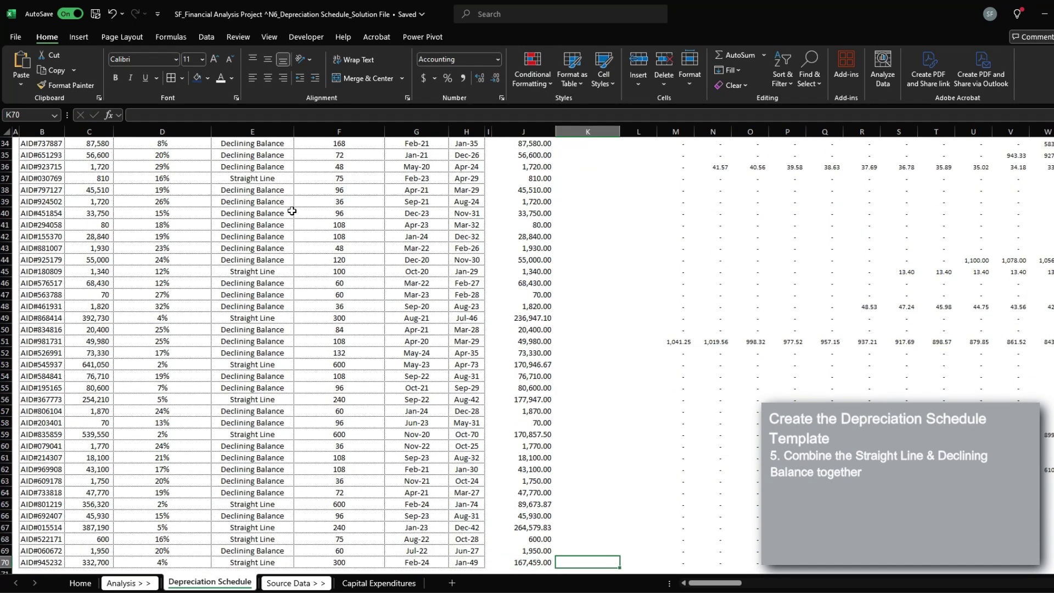
key(ctrl+shift+Up)
key(ctrl+v)
key(ctrl+Up)
Examine the nonzero Check differences in rows 15 to 30 alongside the prices and end dates of those assets
click(104, 198)
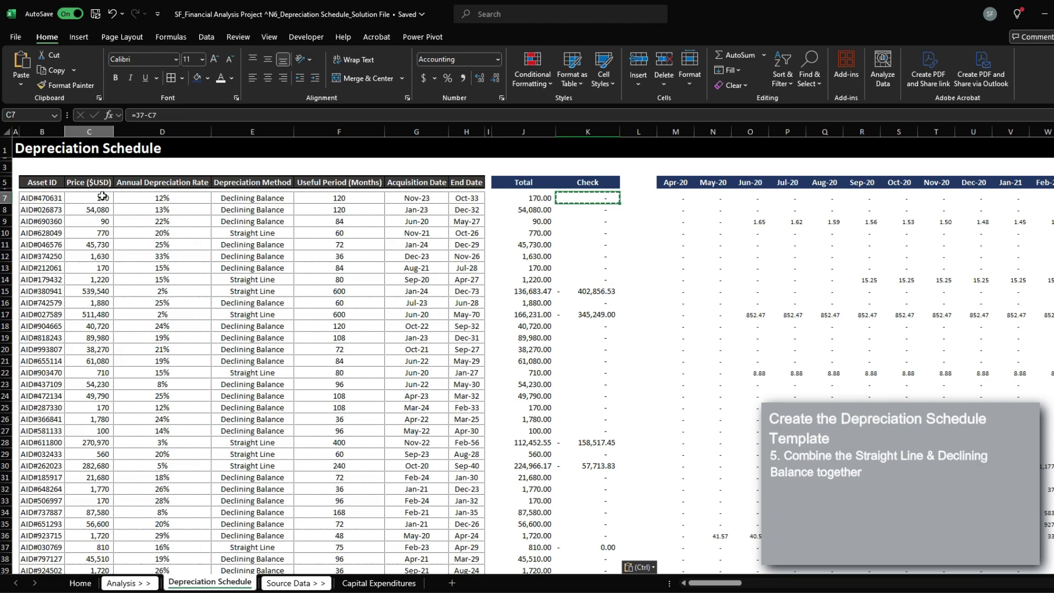
key(ctrl+shift+Down)
drag(585, 290, 581, 313)
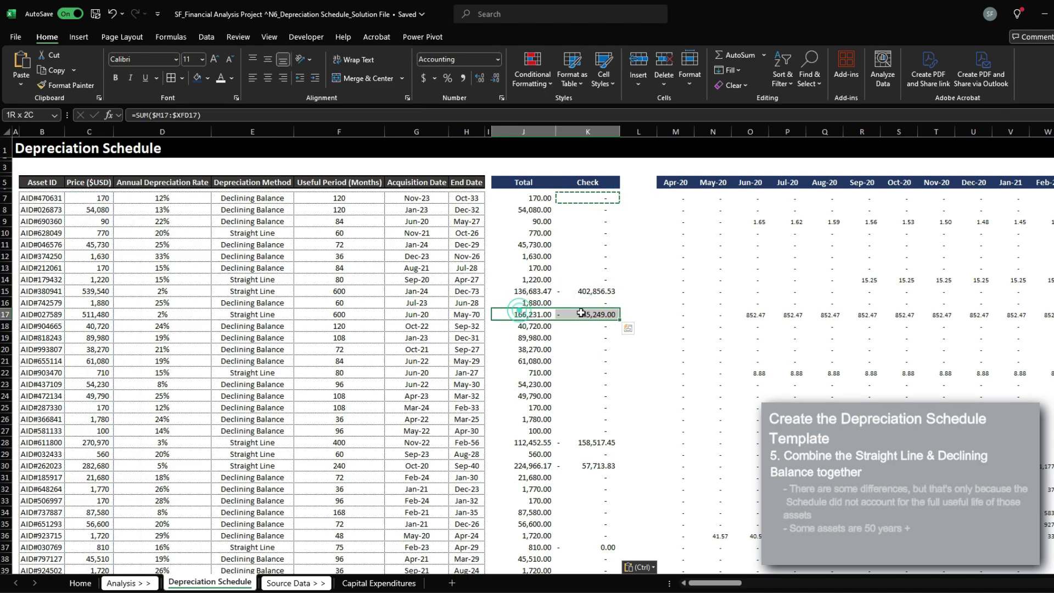
click(462, 314)
scroll(525, 332, down, 2)
click(458, 374)
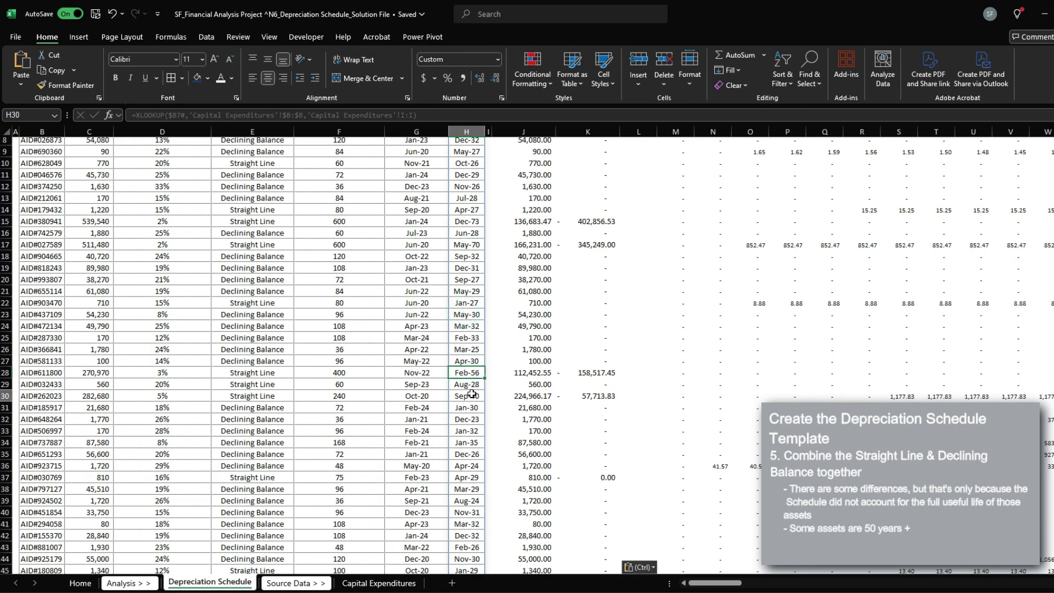
click(461, 396)
scroll(458, 374, down, 3)
scroll(475, 382, down, 4)
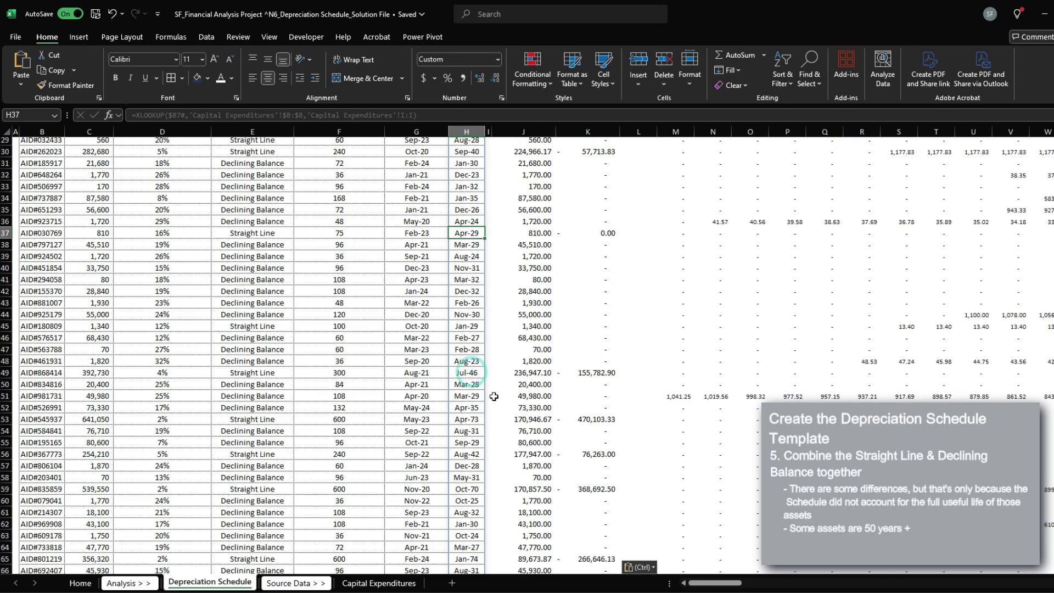
Examine the end dates and Check values of the assets in rows 49 to 65
click(475, 376)
click(475, 418)
scroll(469, 374, down, 2)
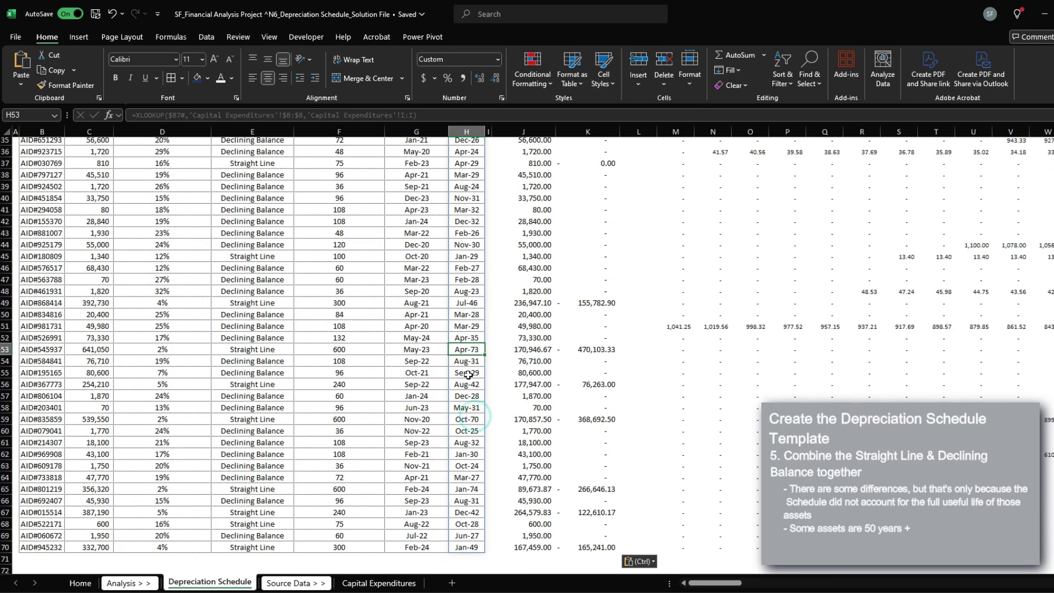
click(477, 489)
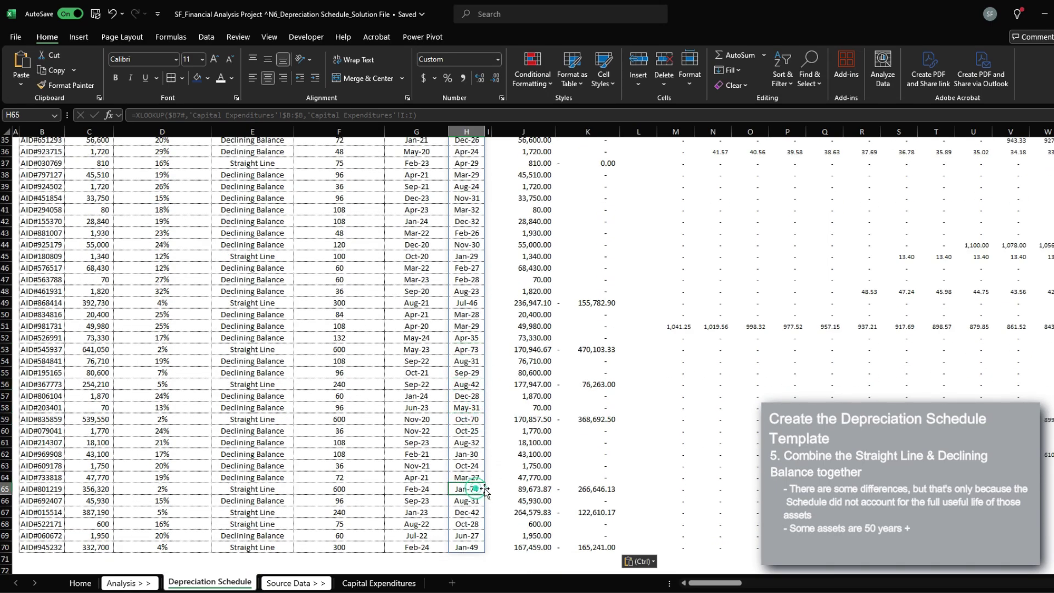
drag(472, 476, 472, 435)
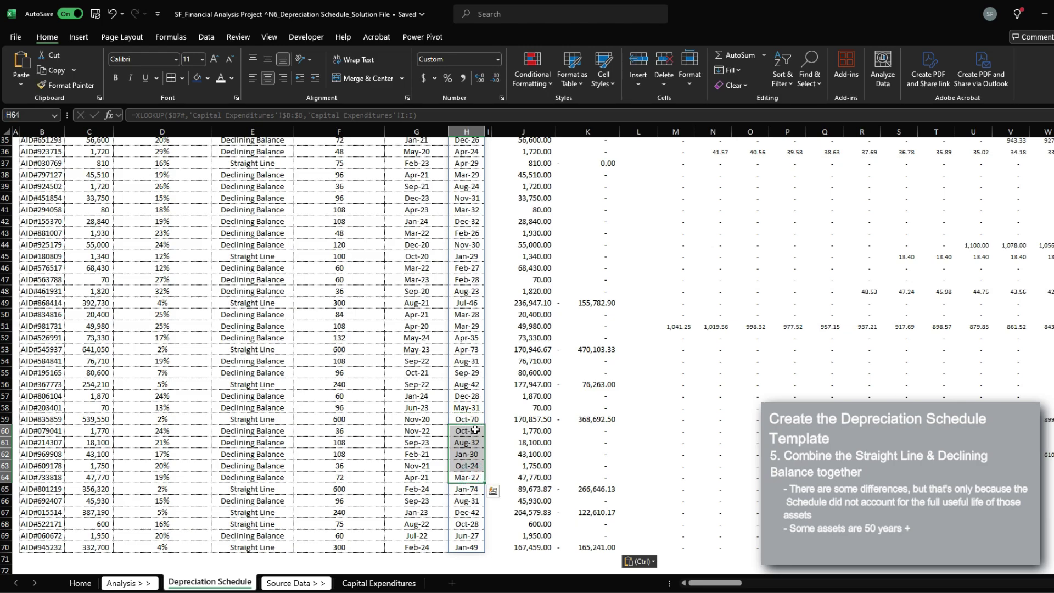
drag(597, 431, 594, 477)
click(589, 453)
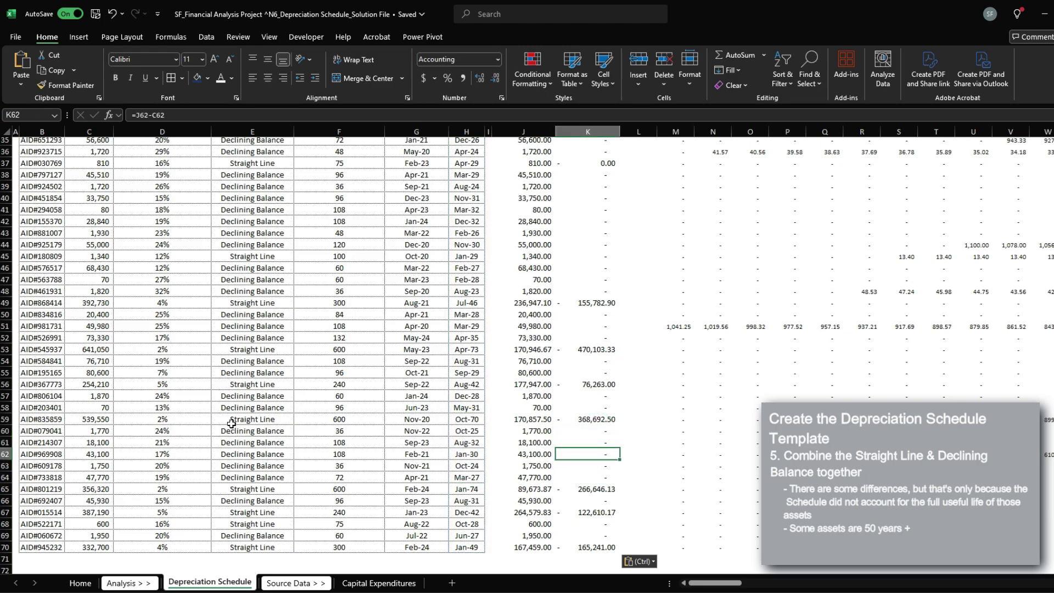
Change the Total header in J5 to count and clear the values in J7:K70
key(ctrl+Home)
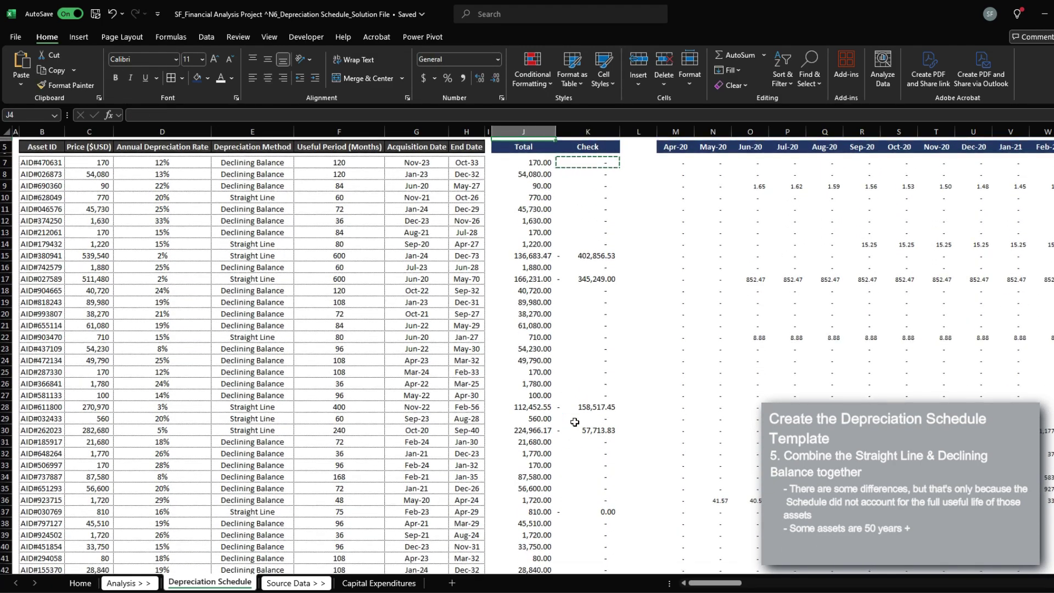
key(Down)
text(count)
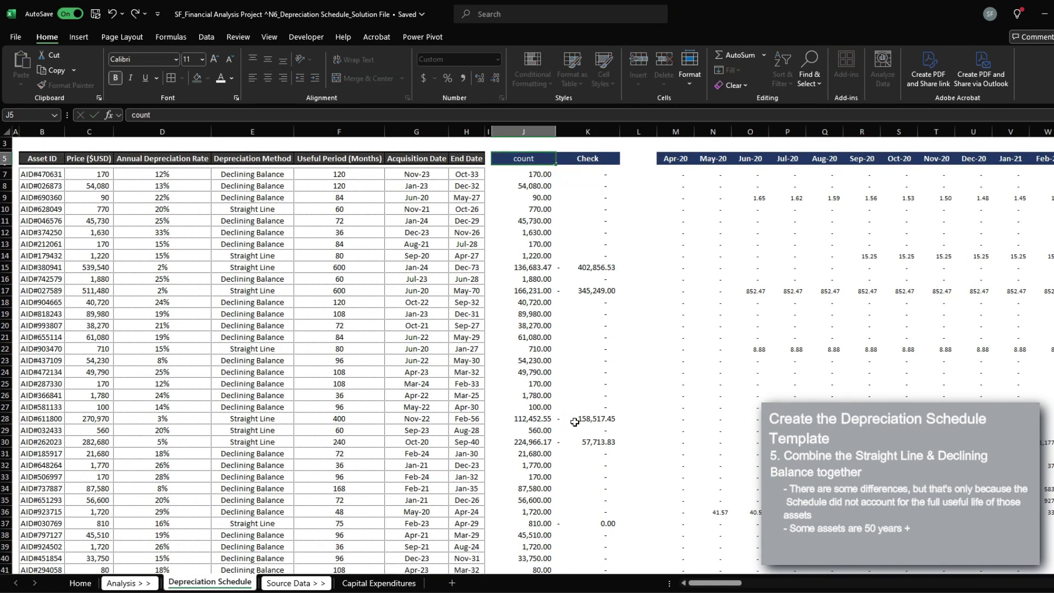
key(Right)
key(Down)
key(Down)
key(Down)
key(Up)
key(ctrl+shift+Down)
key(shift+Left)
key(Delete)
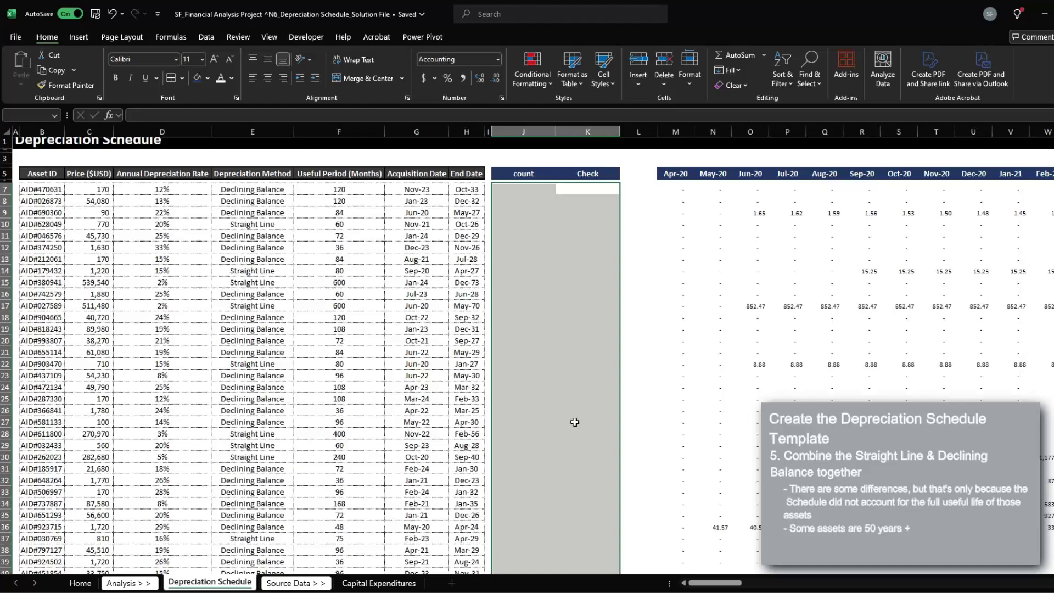
Enter =COUNTIFS($M7:$XFD7,">0") in J7 to count the first asset's months with depreciation
key(Left)
text(=COUNTIFS()
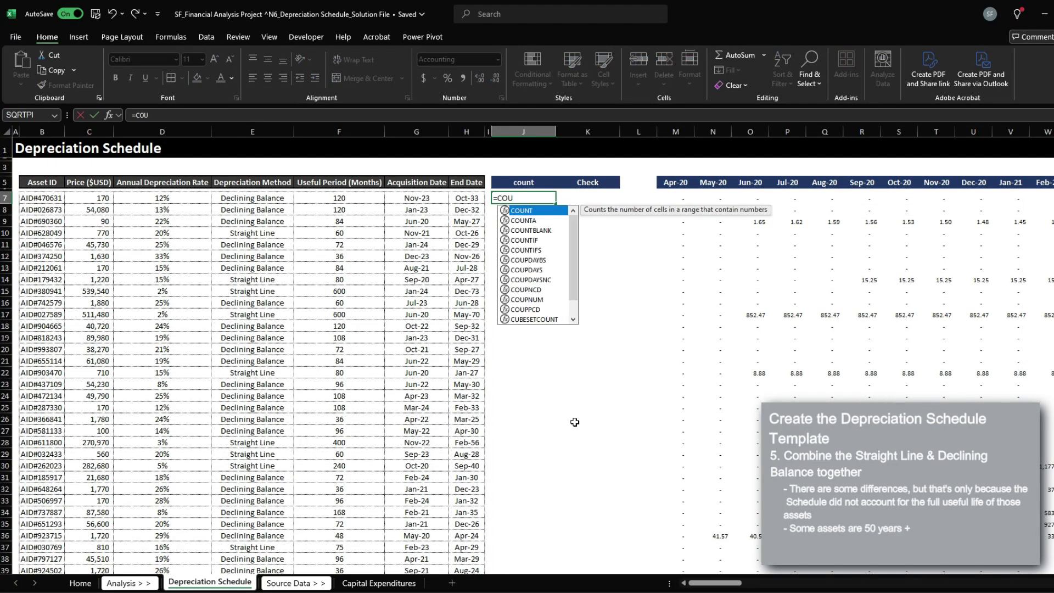
key(Right)
key(Right)
key(Right)
key(ctrl+shift+Right)
key(ctrl+shift+Right)
key(F4)
key(F4)
key(F4)
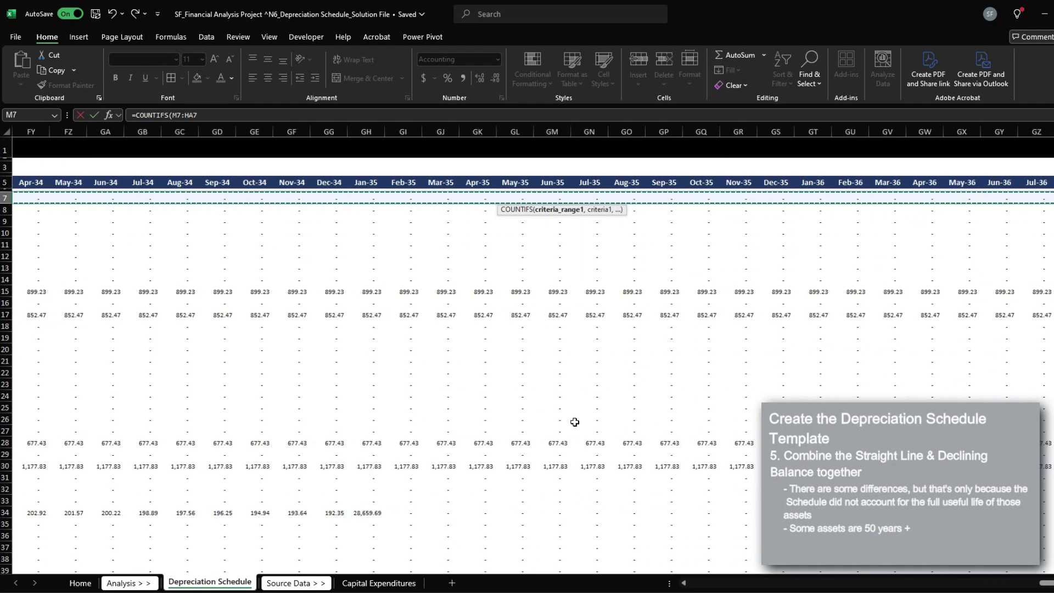
text(,">0"))
key(ctrl+Return)
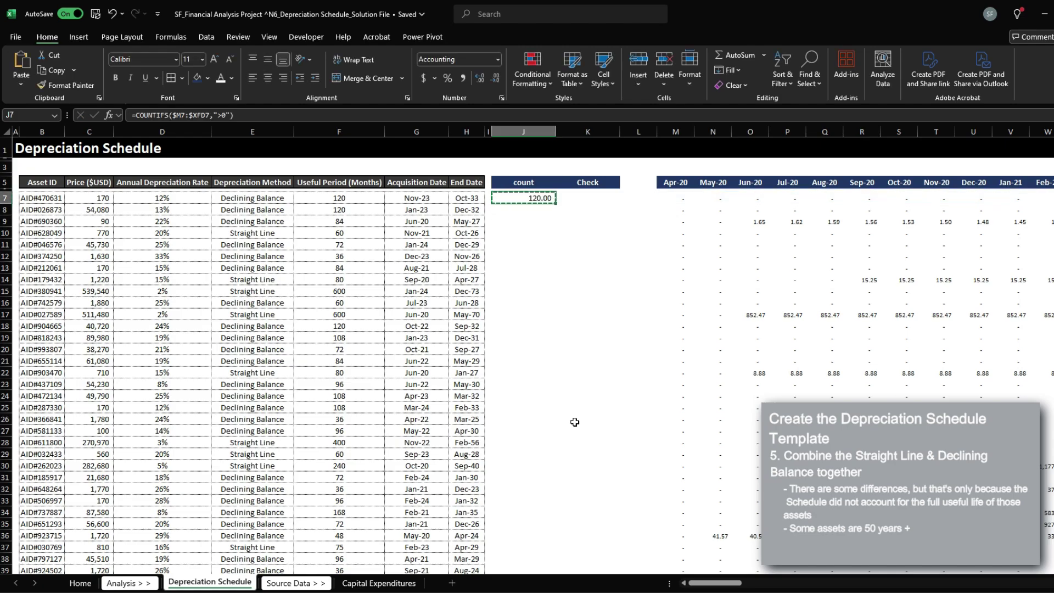
Fill the J7 count formula down column J to row 70
key(Left)
key(Left)
key(ctrl+Down)
key(Right)
key(Right)
key(ctrl+shift+Up)
key(ctrl+d)
key(ctrl+Up)
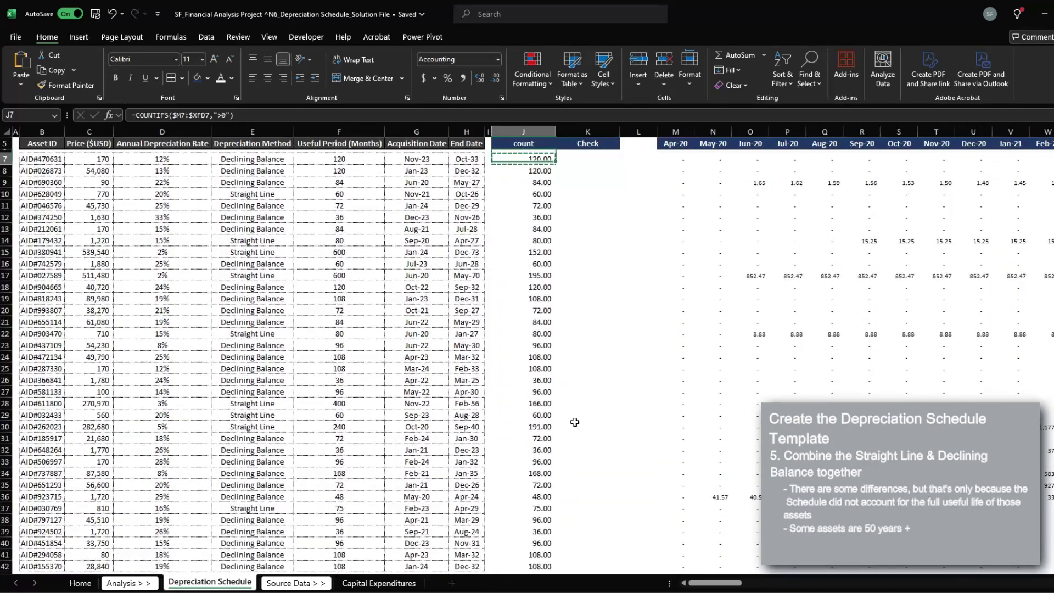
Enter =J7=F7 in K7 to check the first asset's count against its useful period
key(Right)
text(=)
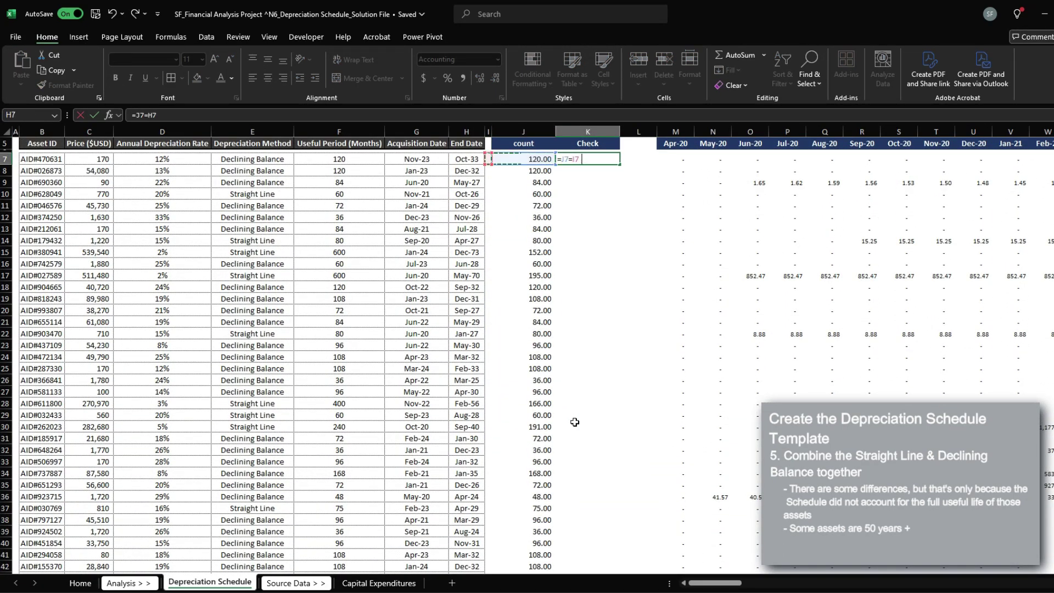
key(Left)
key(Left)
key(ctrl+Return)
Copy the K7 check formula down column K to row 70
key(ctrl+c)
key(Left)
key(ctrl+Down)
key(Right)
key(ctrl+shift+Up)
key(ctrl+v)
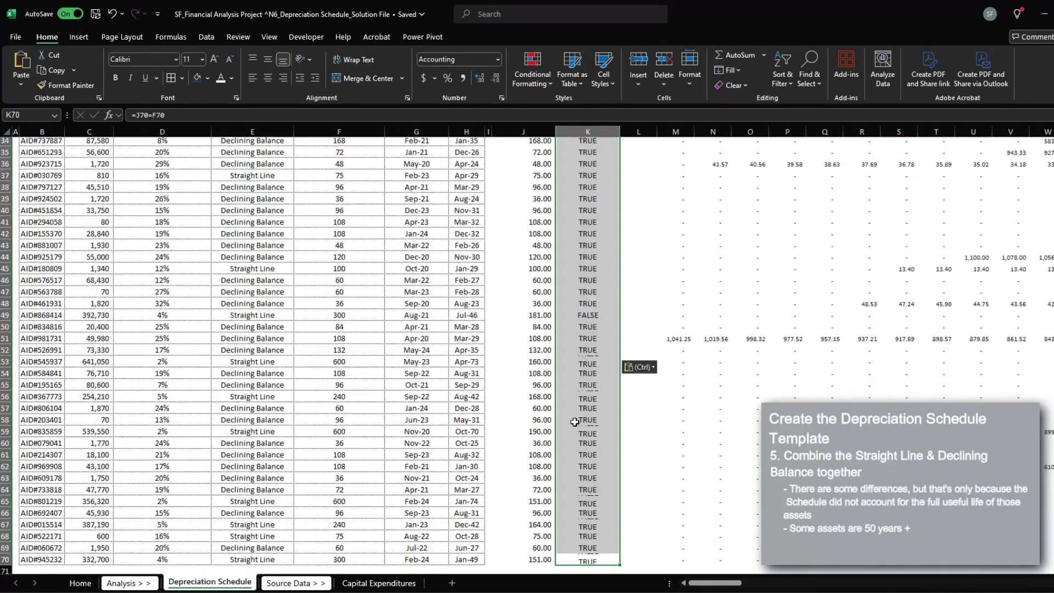
Add filters to the row 5 headers and filter the Check column to show only FALSE
key(ctrl+Up)
key(ctrl+Up)
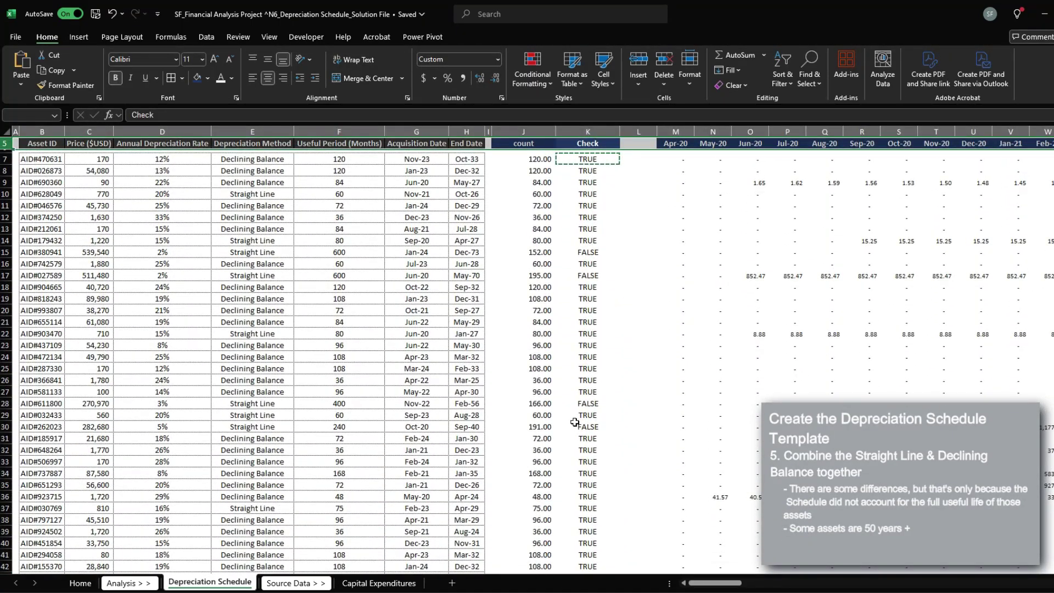
key(ctrl+shift+l)
scroll(575, 422, up, 1)
key(alt+Down)
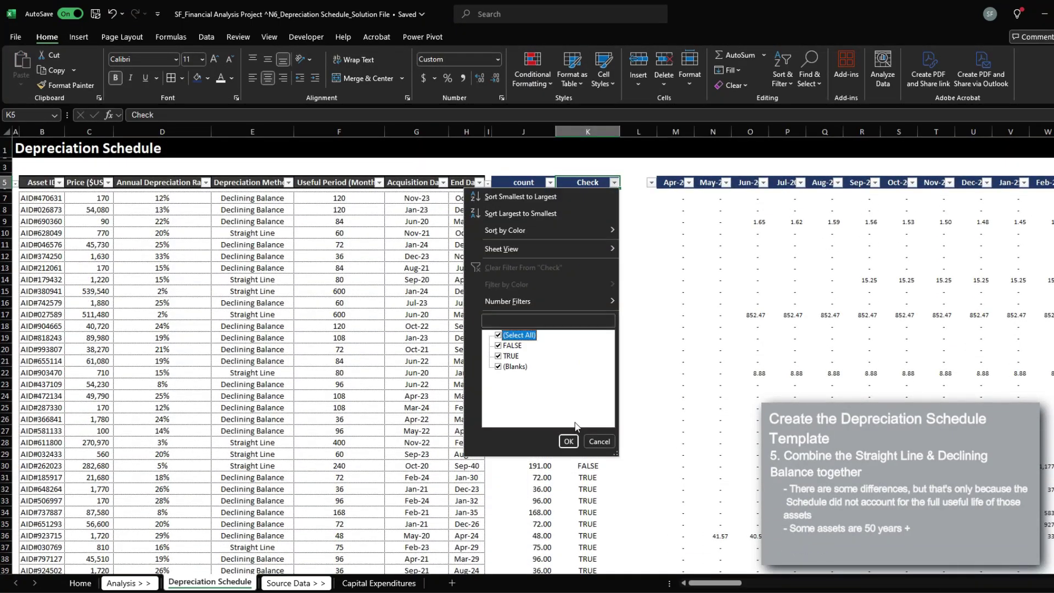
key(space)
key(Return)
Examine the counts, end dates and monthly date range of the assets whose Check is FALSE
key(Down)
key(ctrl+shift+Down)
key(Left)
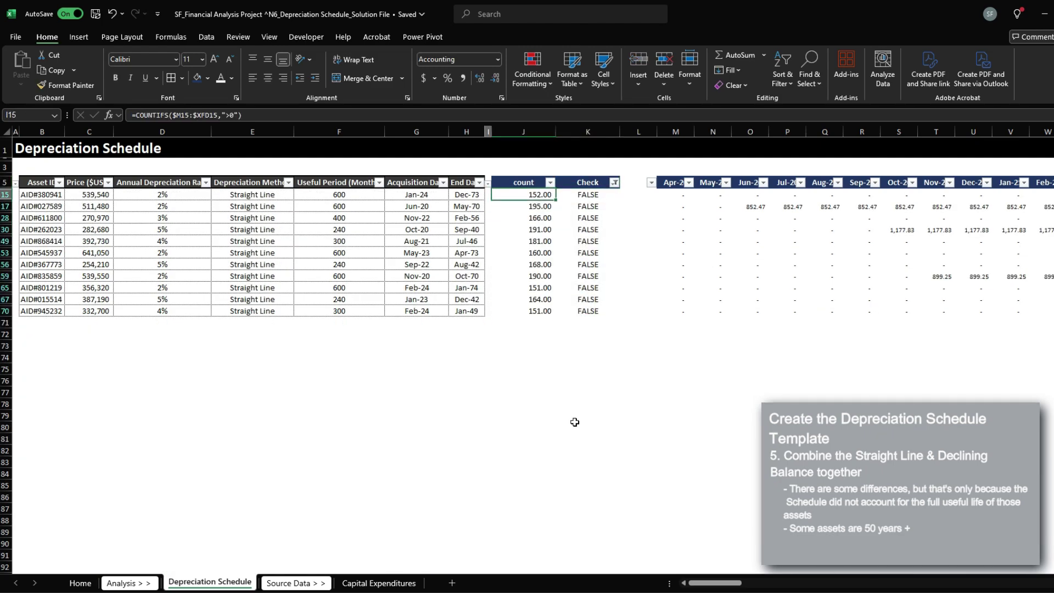
key(Left)
key(Left)
key(ctrl+shift+Down)
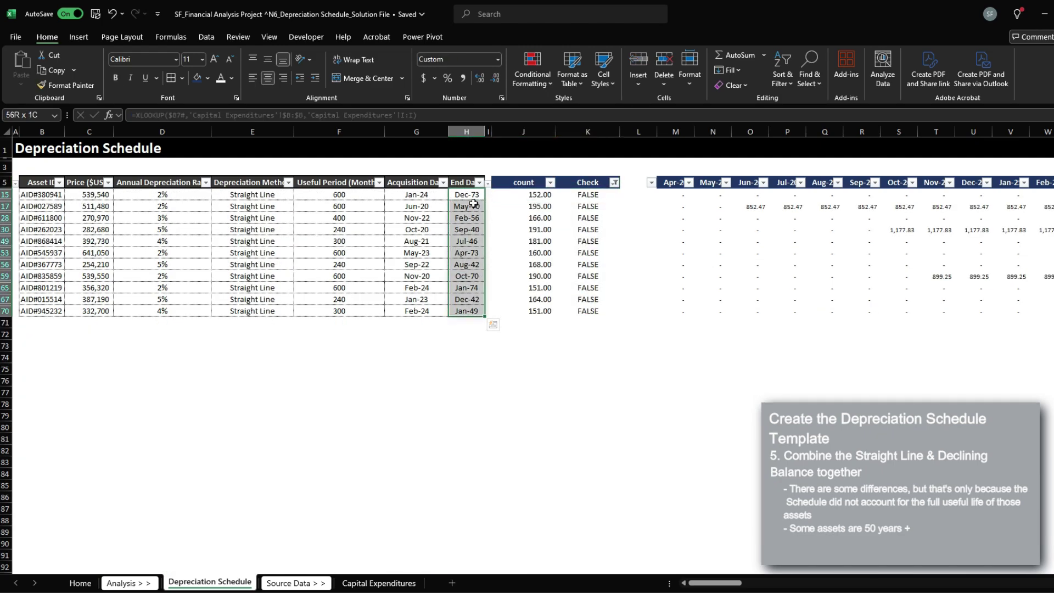
click(676, 181)
scroll(680, 188, right, 3)
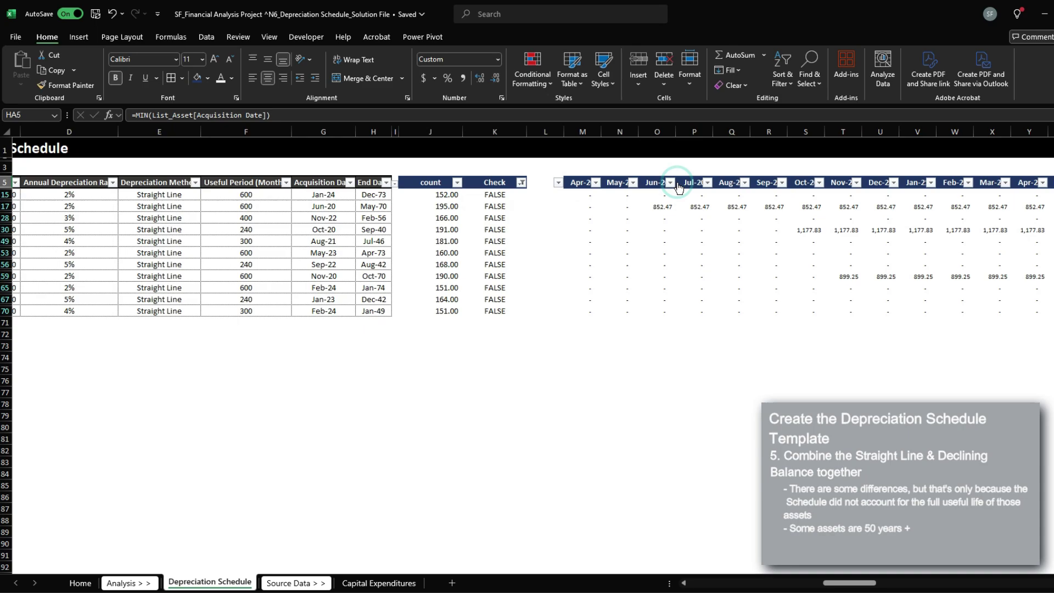
key(ctrl+Left)
key(ctrl+Left)
key(ctrl+Left)
key(ctrl+Left)
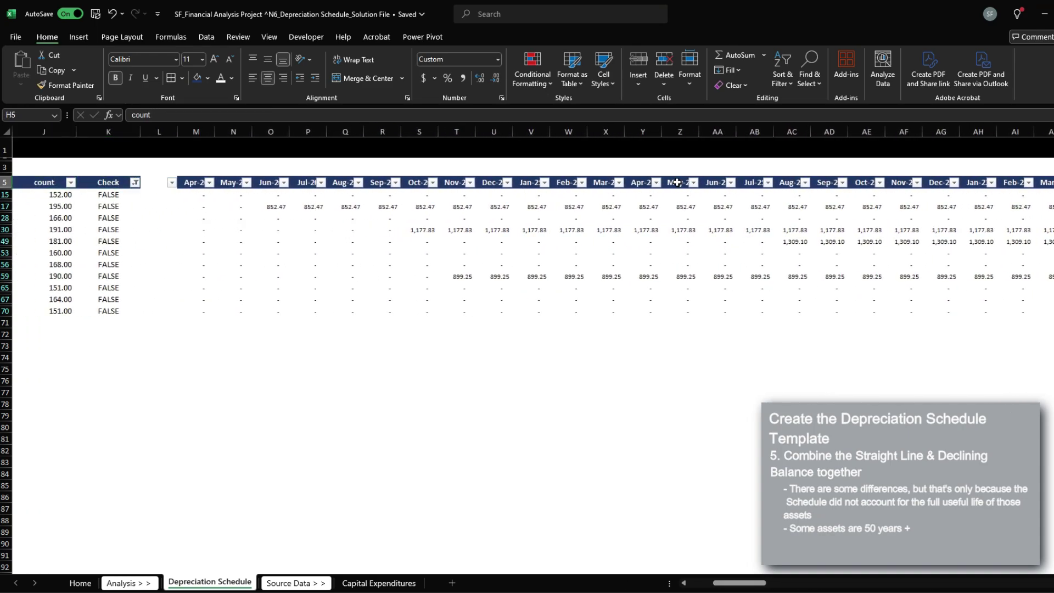
key(ctrl+Left)
key(ctrl+Right)
key(ctrl+Right)
key(ctrl+Right)
Remove the header filters and delete the count and Check columns J:K
key(ctrl+shift+l)
key(Down)
key(Left)
key(shift+Right)
key(shift+Right)
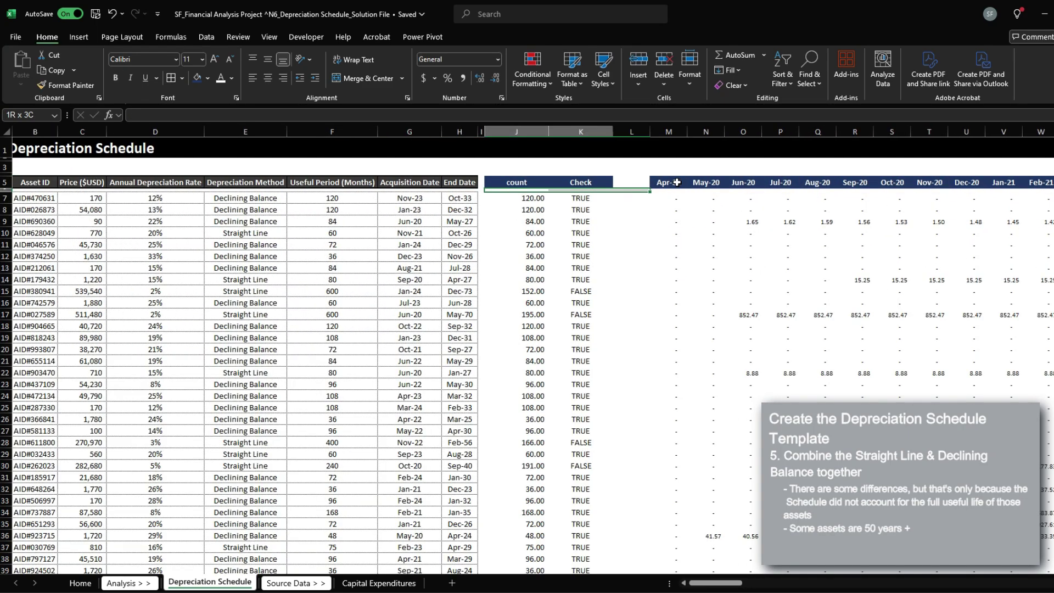
key(shift+Left)
key(alt+h)
key(d)
key(c)
key(Right)
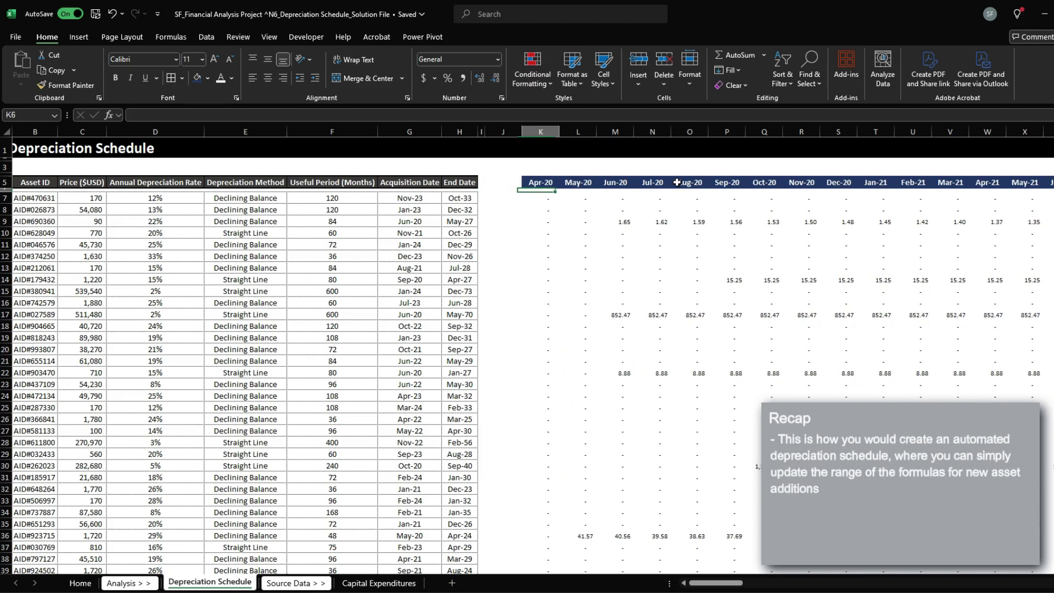
Review the depreciation methods in column E and the monthly depreciation values starting at K7
key(Down)
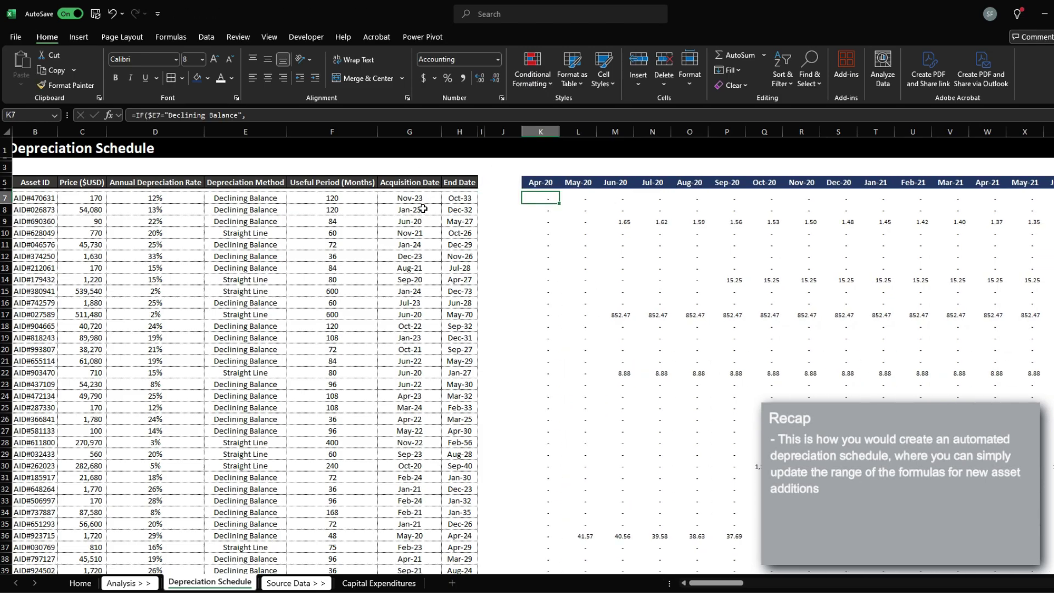
key(Home)
key(ctrl+Right)
key(ctrl+Right)
key(ctrl+Right)
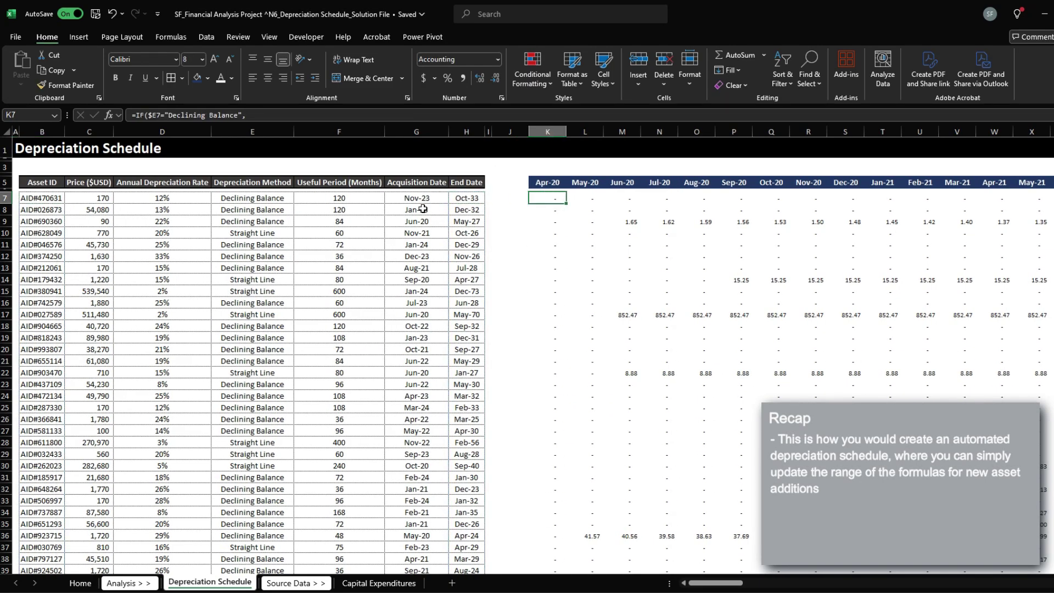
click(277, 236)
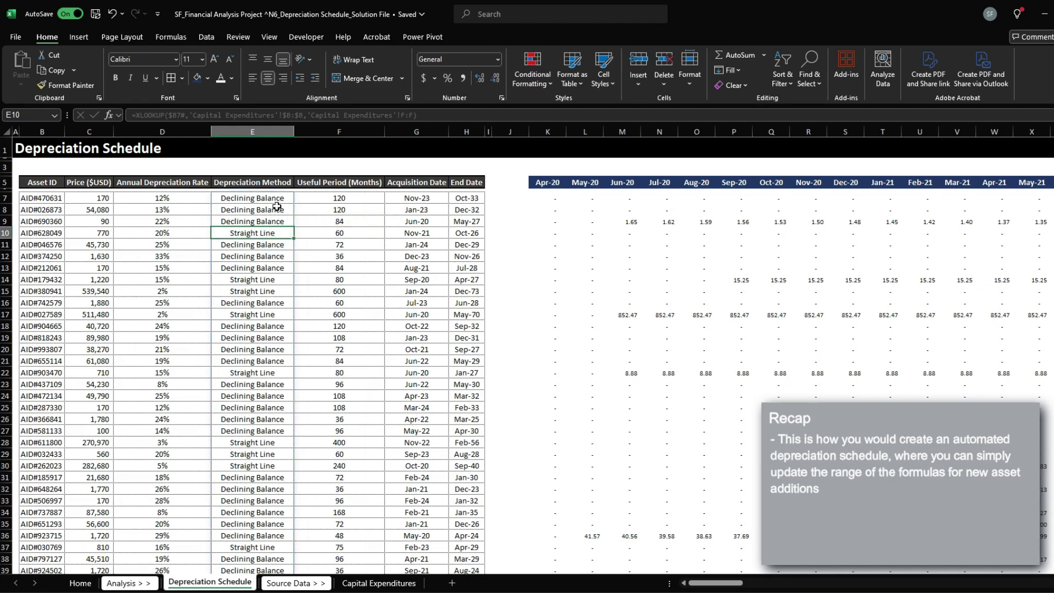
click(277, 209)
click(551, 198)
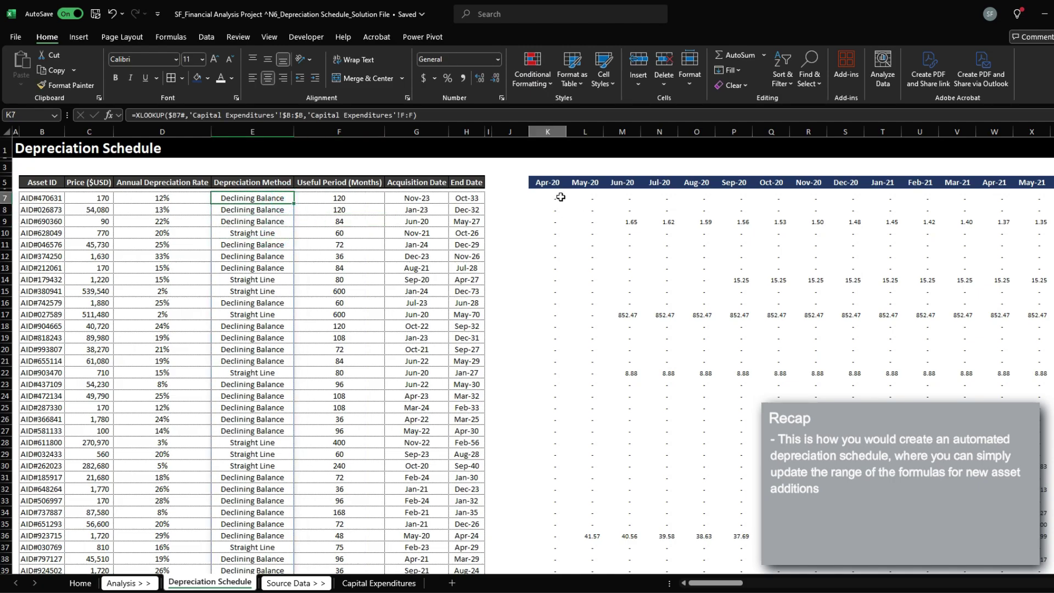
scroll(545, 257, down, 9)
scroll(566, 224, up, 9)
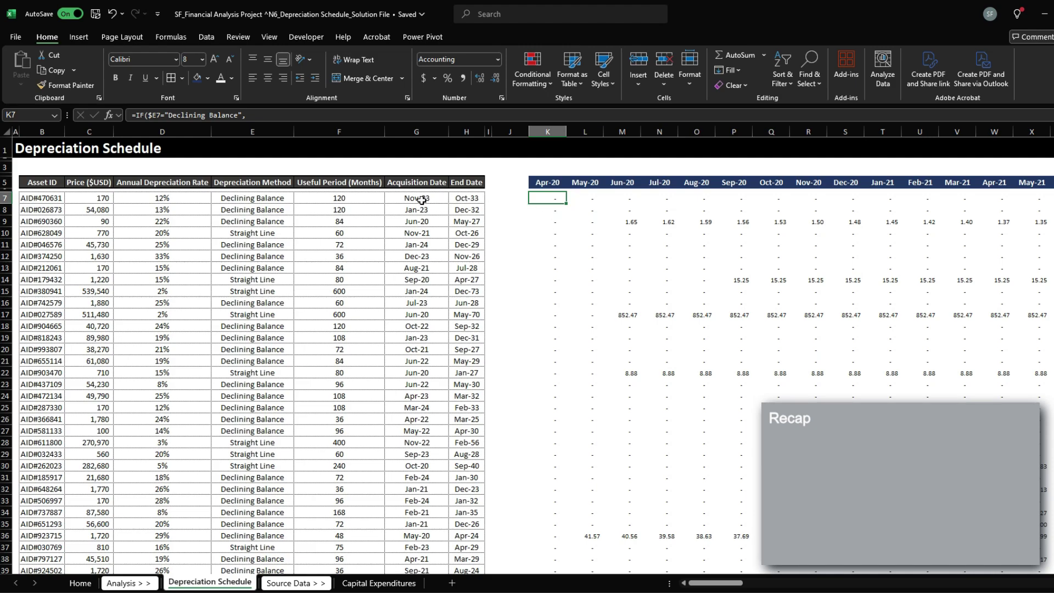
Examine the acquisition and end dates in columns G:H and read the combined depreciation formula in K7 without changing it
drag(422, 199, 446, 338)
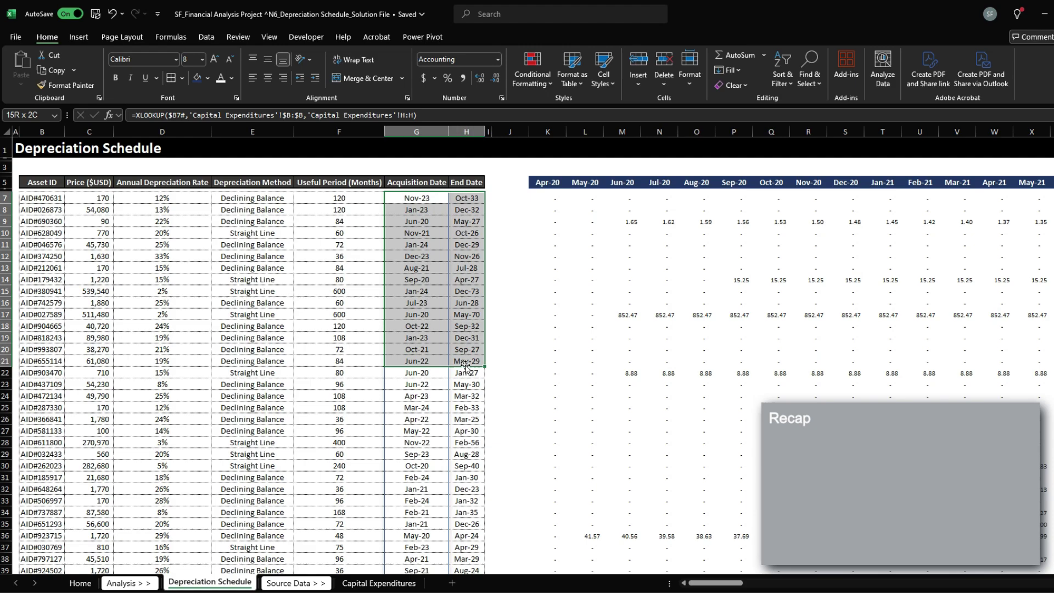
click(462, 339)
click(550, 201)
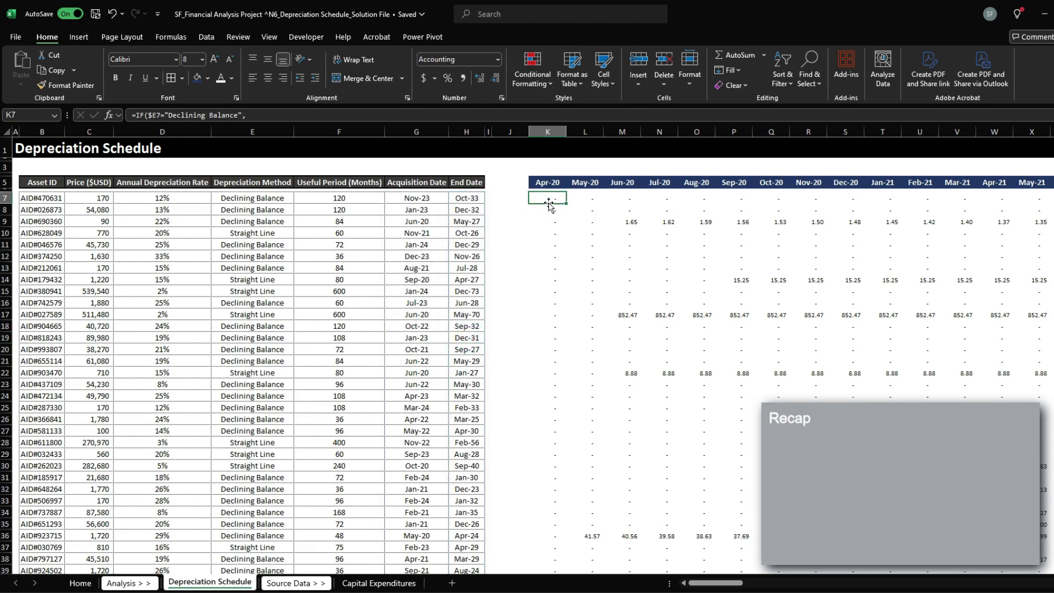
double_click(549, 202)
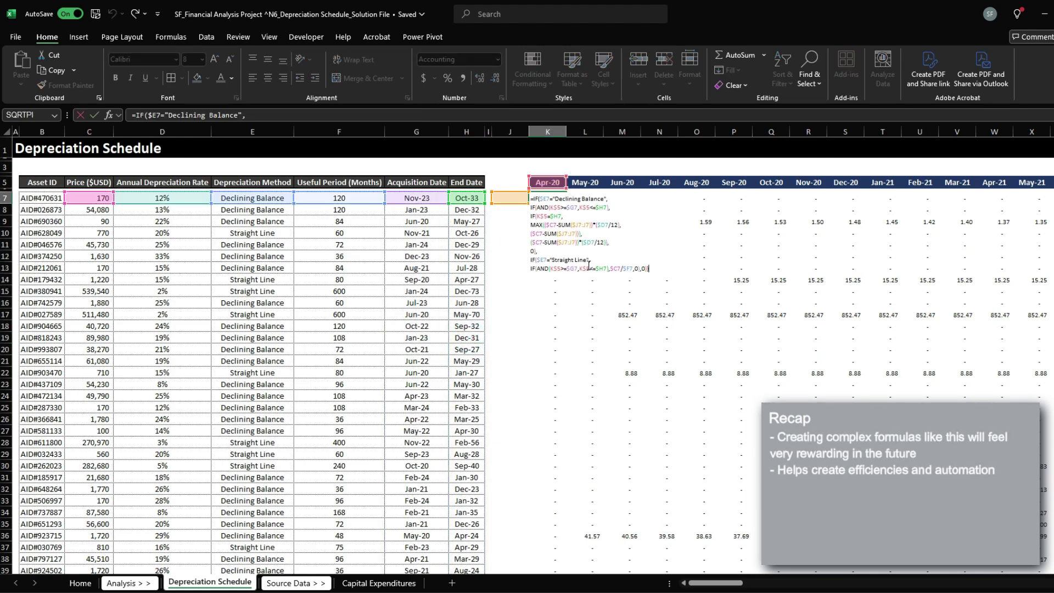
drag(654, 268, 513, 196)
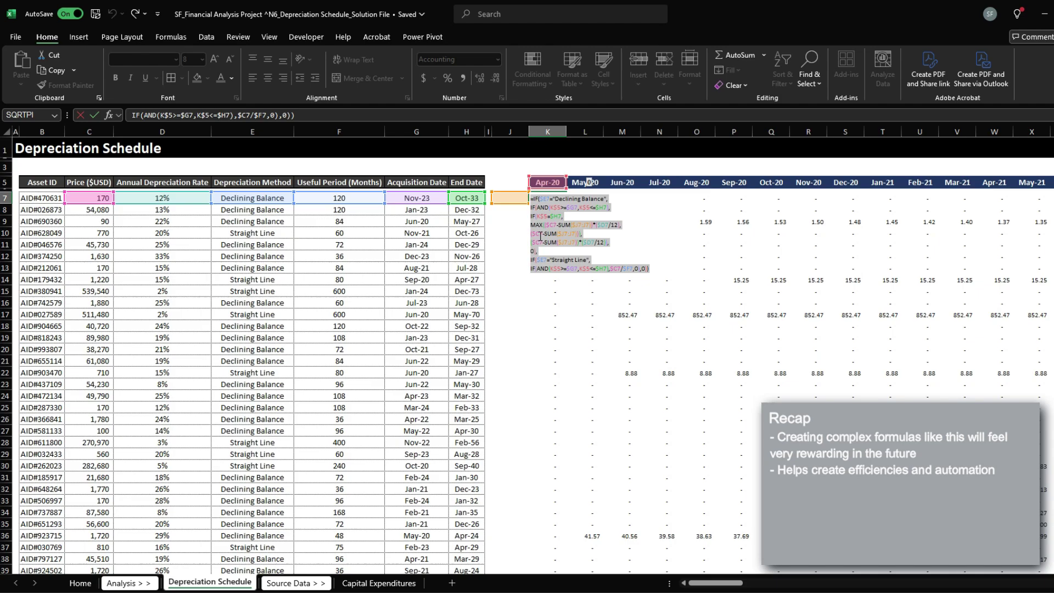
key(Right)
key(Escape)
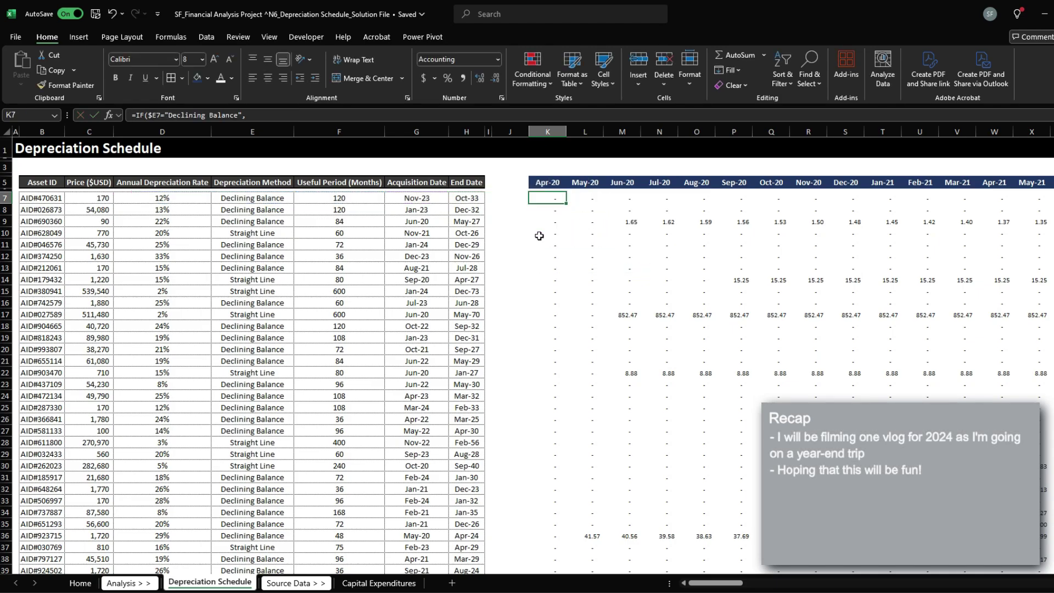